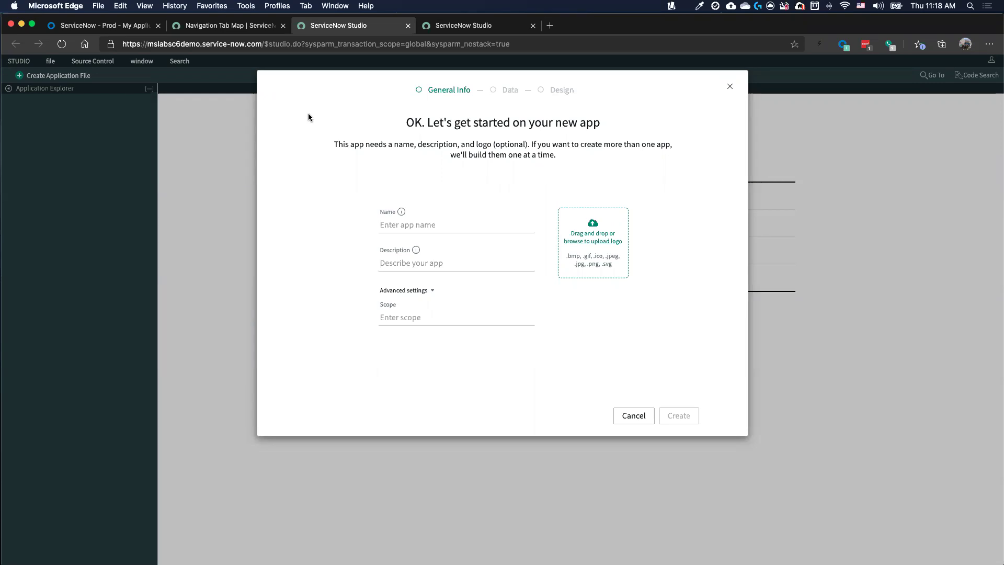
Name the new app Report Policy Issue and create it with its generated scope.
{"action": "left_click", "coordinate": [407, 223]}
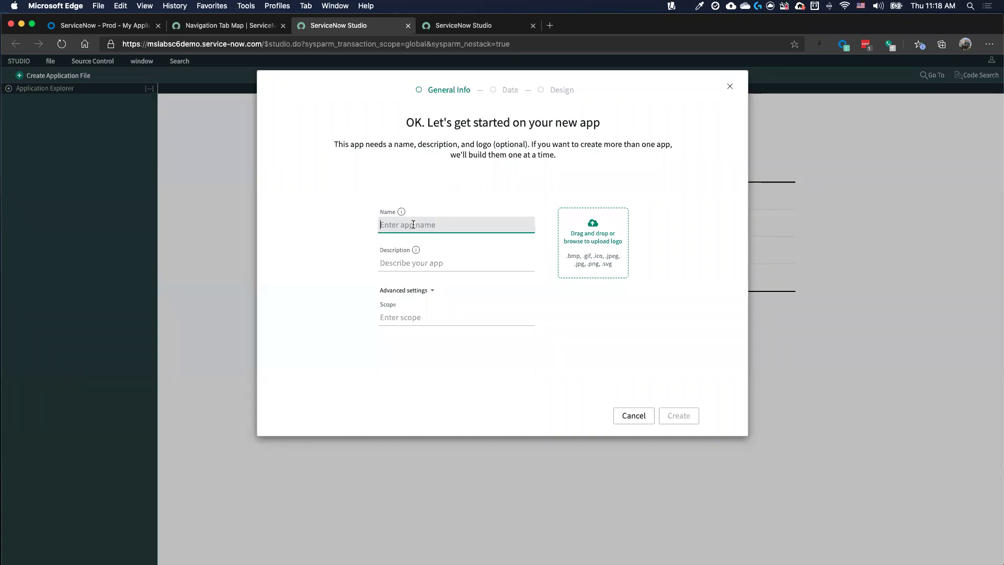
{"action": "type", "text": "R"}
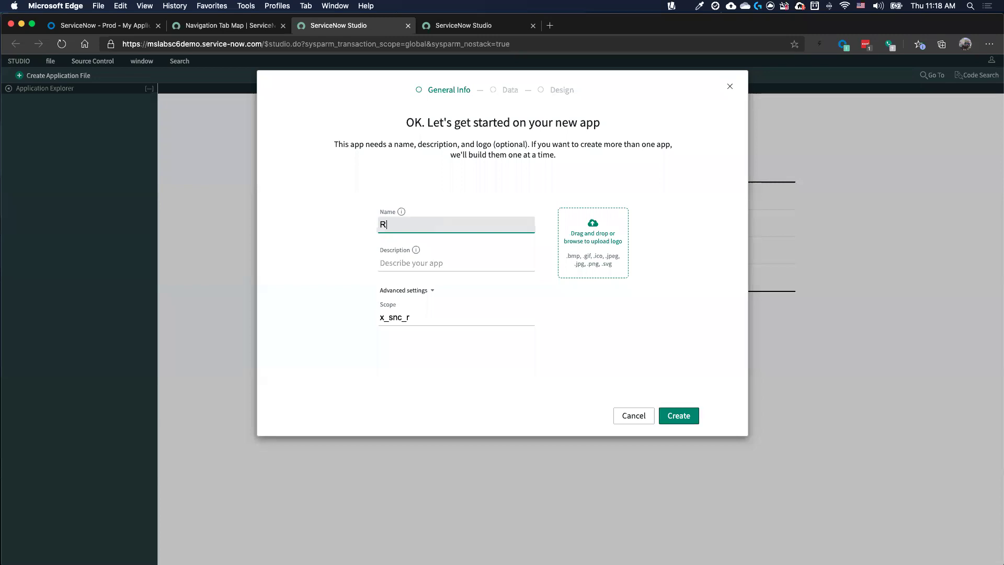
{"action": "key", "text": "BackSpace"}
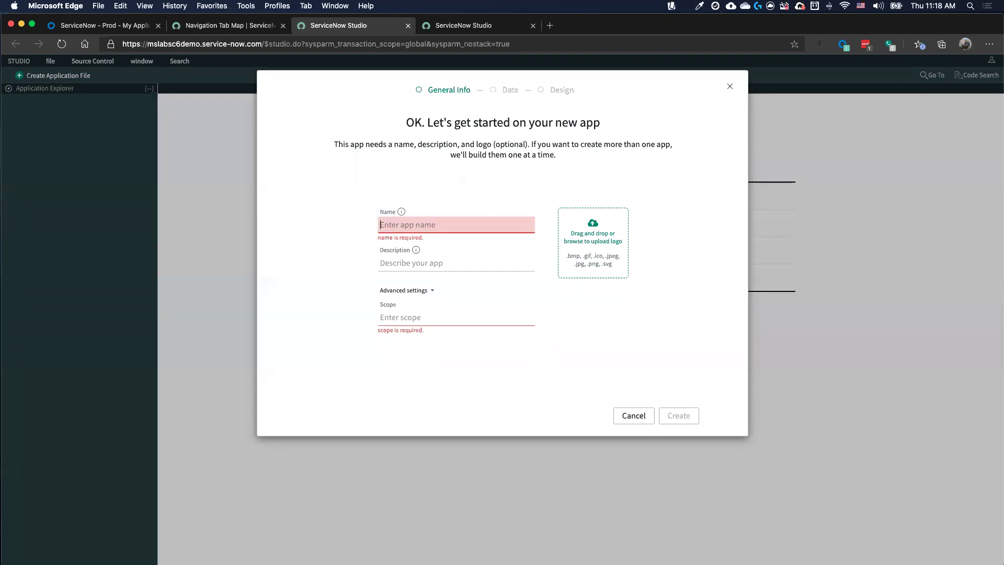
{"action": "type", "text": "Report"}
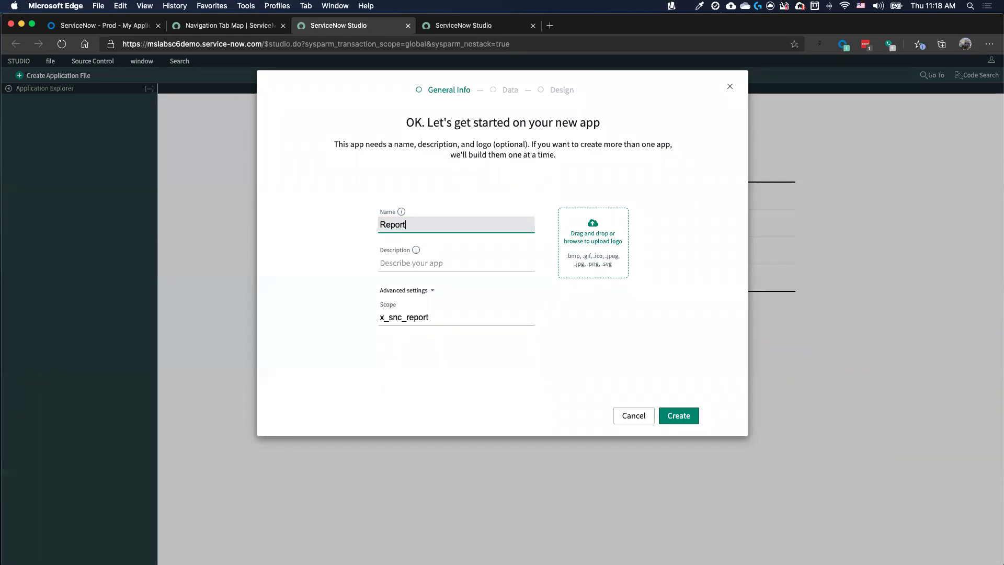
{"action": "type", "text": " Policy Issue"}
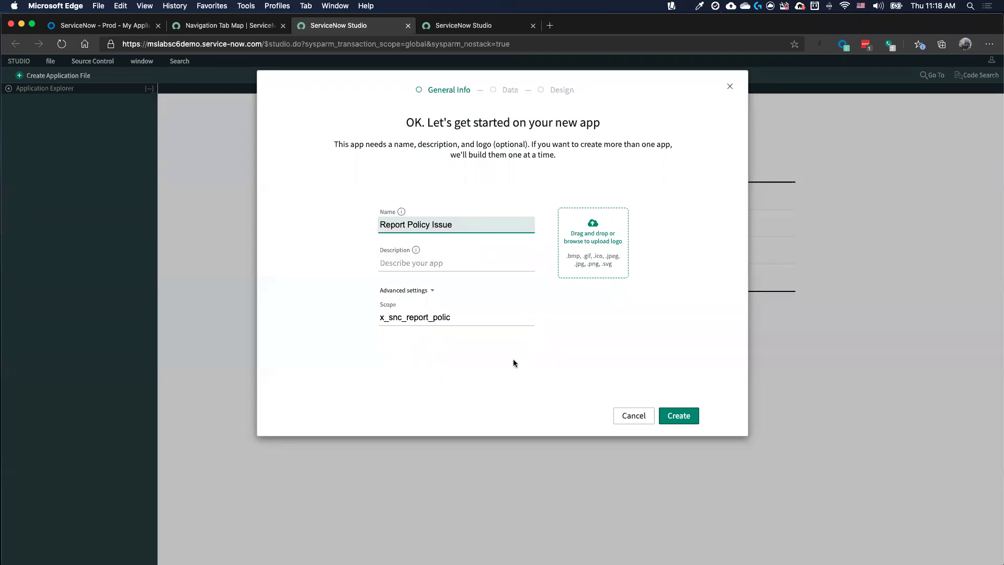
{"action": "left_click", "coordinate": [678, 415]}
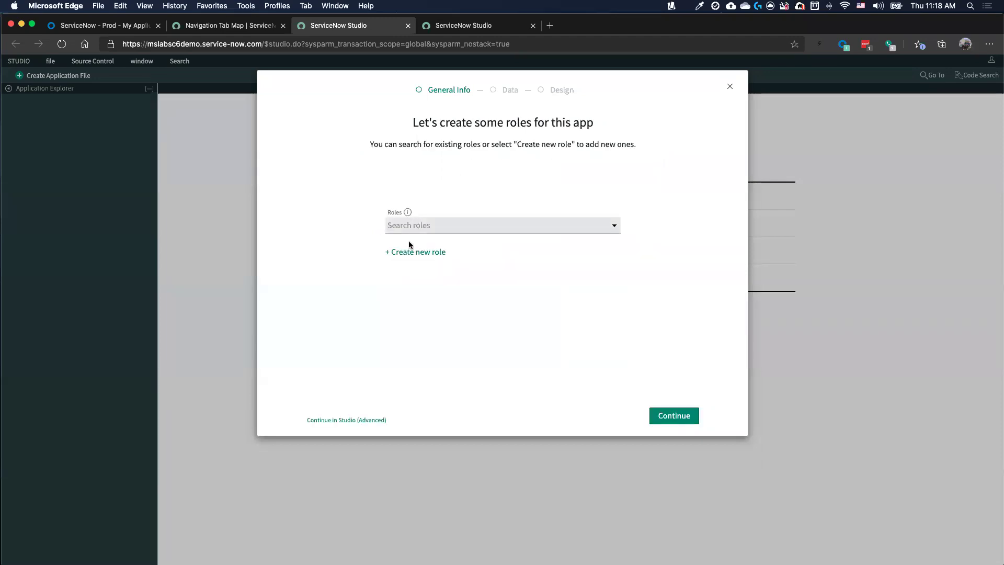
Create a new role named user for the app and continue to the format selection.
{"action": "left_click", "coordinate": [473, 228]}
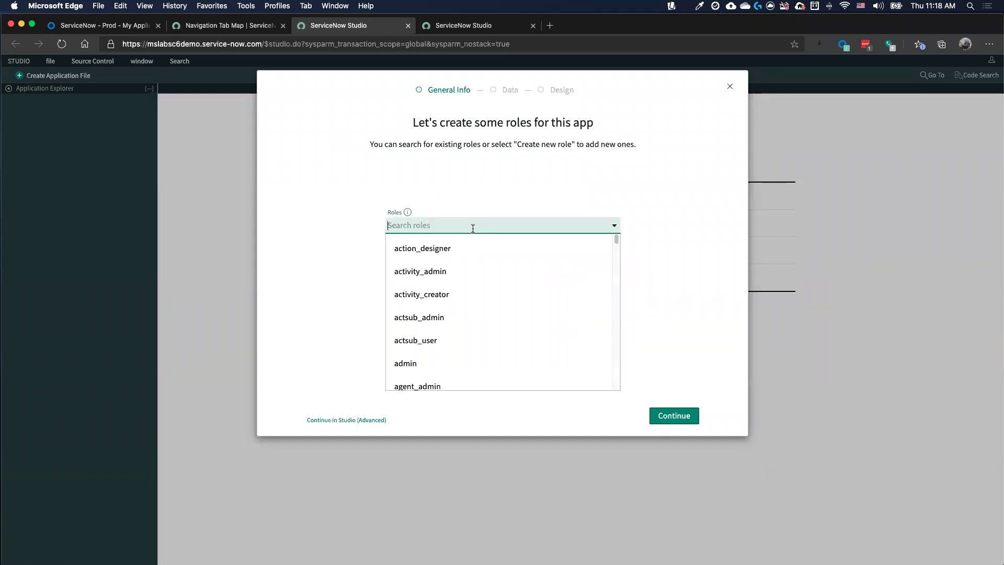
{"action": "left_click", "coordinate": [482, 202]}
{"action": "left_click", "coordinate": [421, 253]}
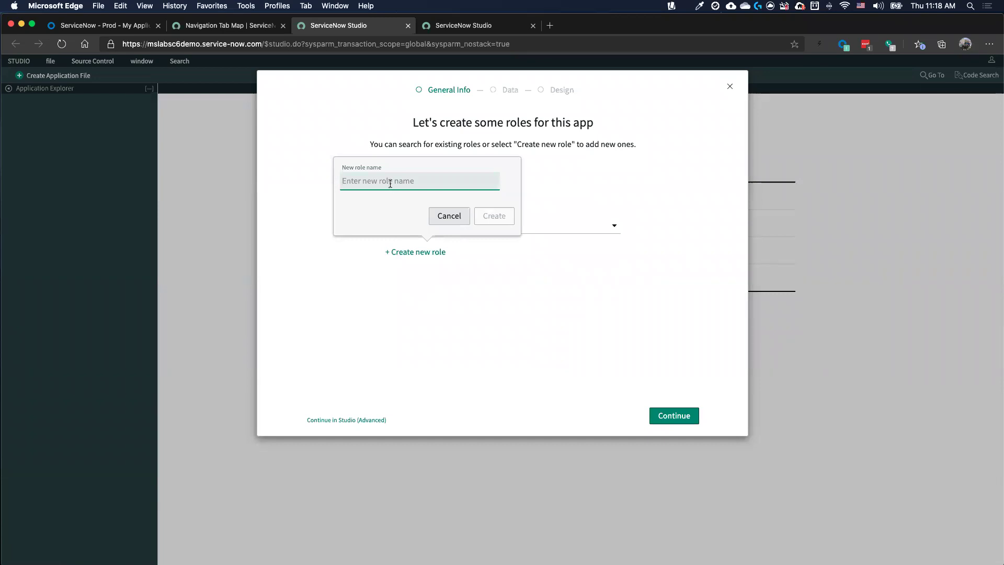
{"action": "type", "text": "user"}
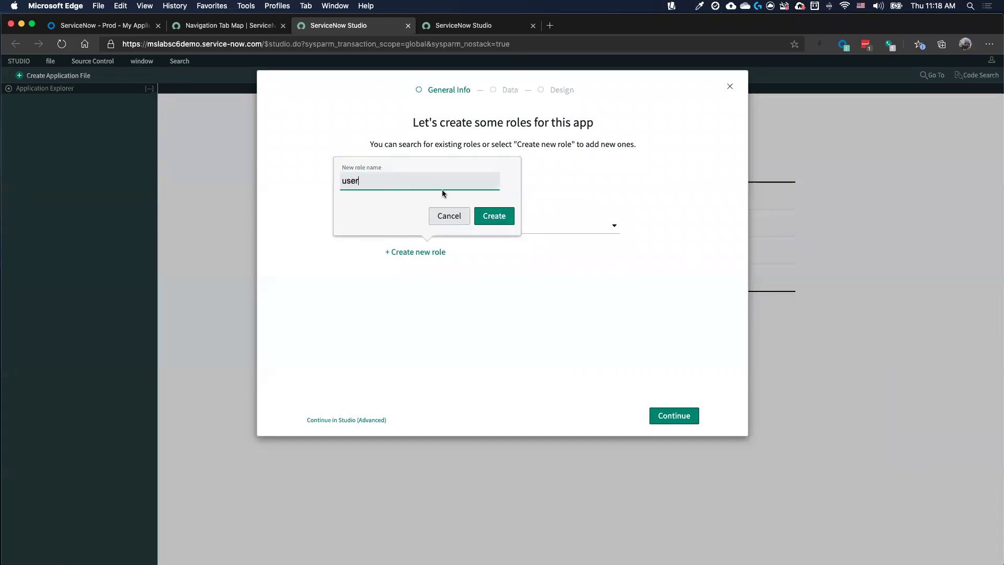
{"action": "left_click", "coordinate": [482, 214]}
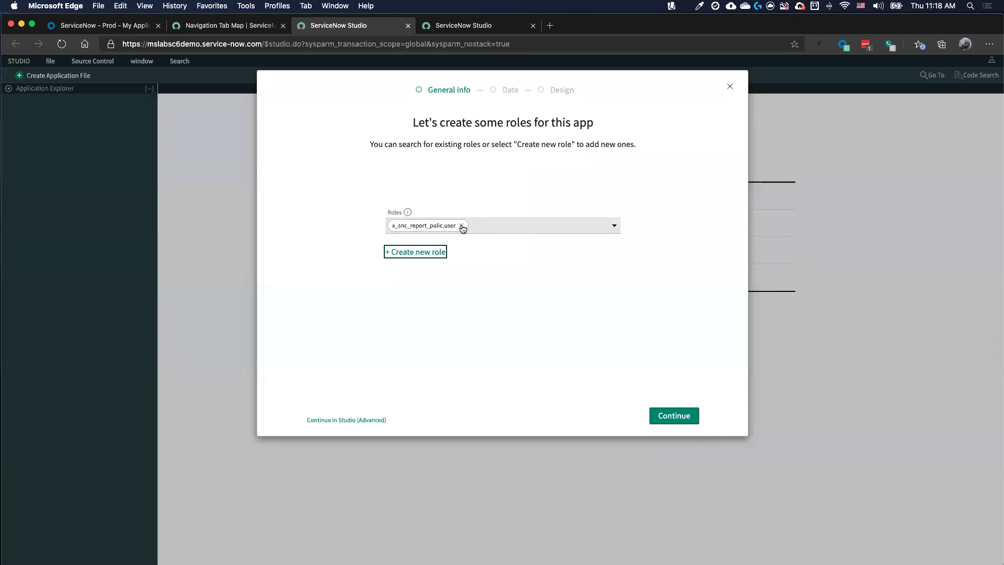
{"action": "left_click", "coordinate": [673, 417]}
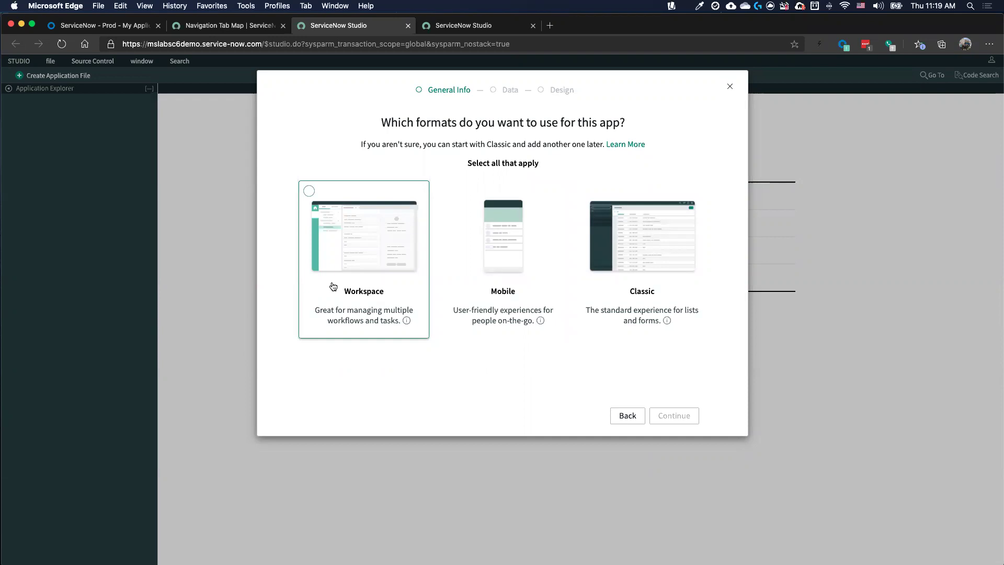
Select the Workspace, Mobile and Classic formats for the app.
{"action": "left_click", "coordinate": [310, 193]}
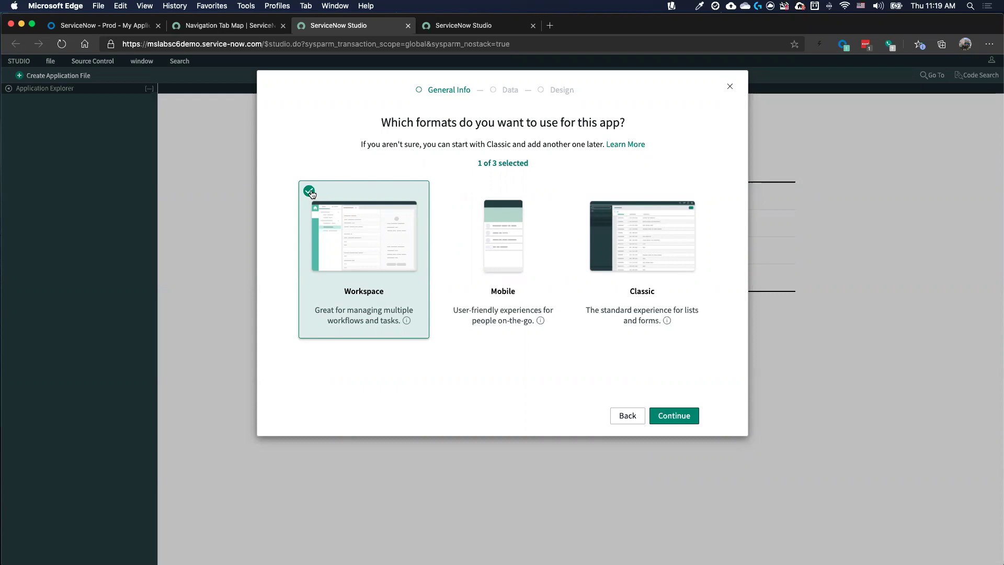
{"action": "left_click", "coordinate": [451, 198]}
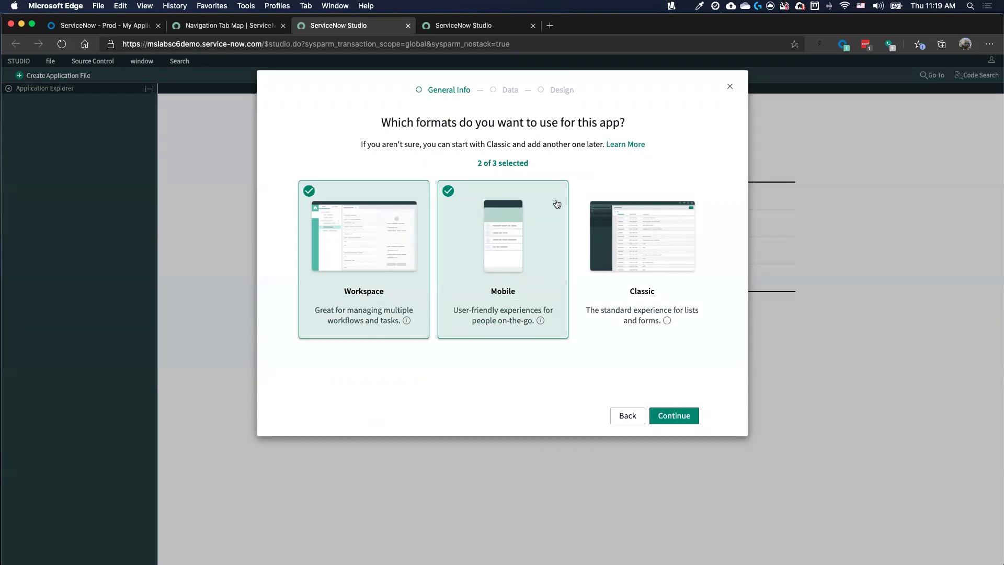
{"action": "left_click", "coordinate": [588, 192]}
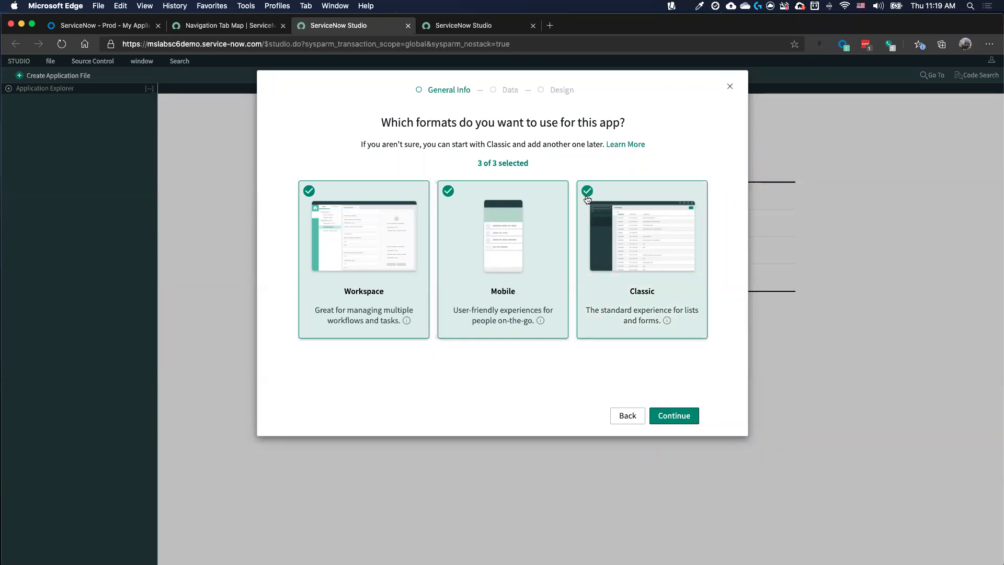
{"action": "mouse_move", "coordinate": [664, 320]}
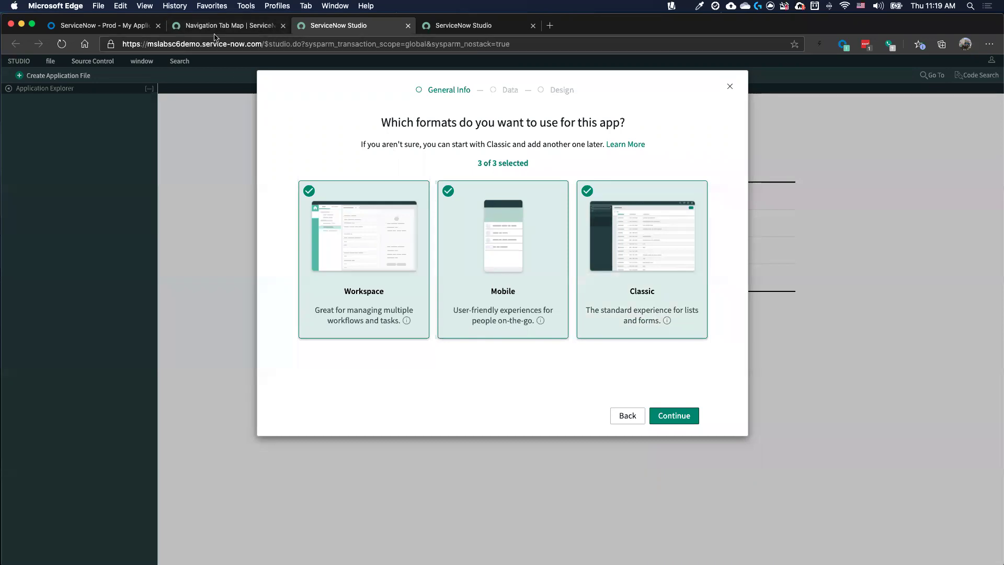
View the open Disability Request records as an example of the Classic format, and return to the app's format selection.
{"action": "left_click", "coordinate": [236, 25]}
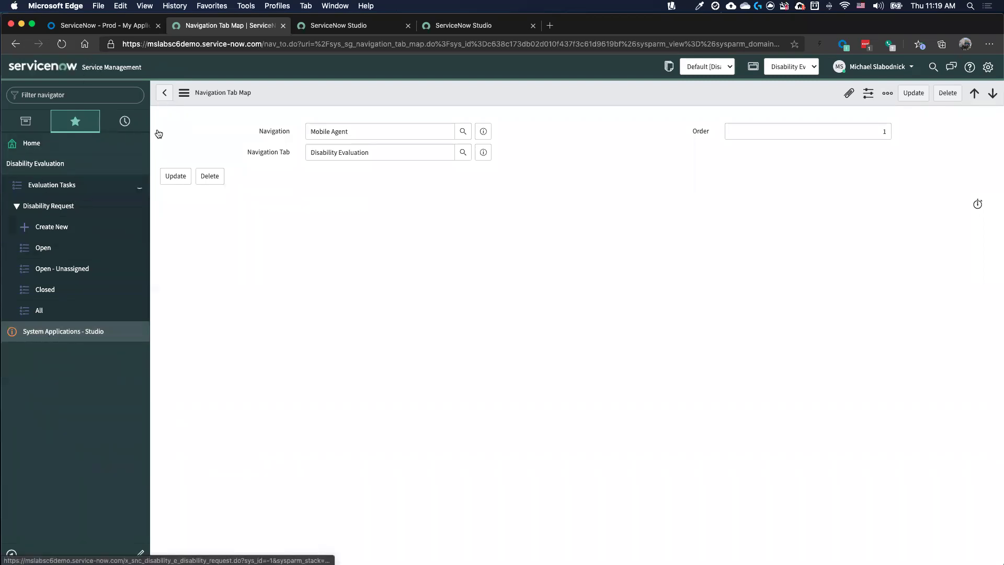
{"action": "left_click", "coordinate": [53, 249]}
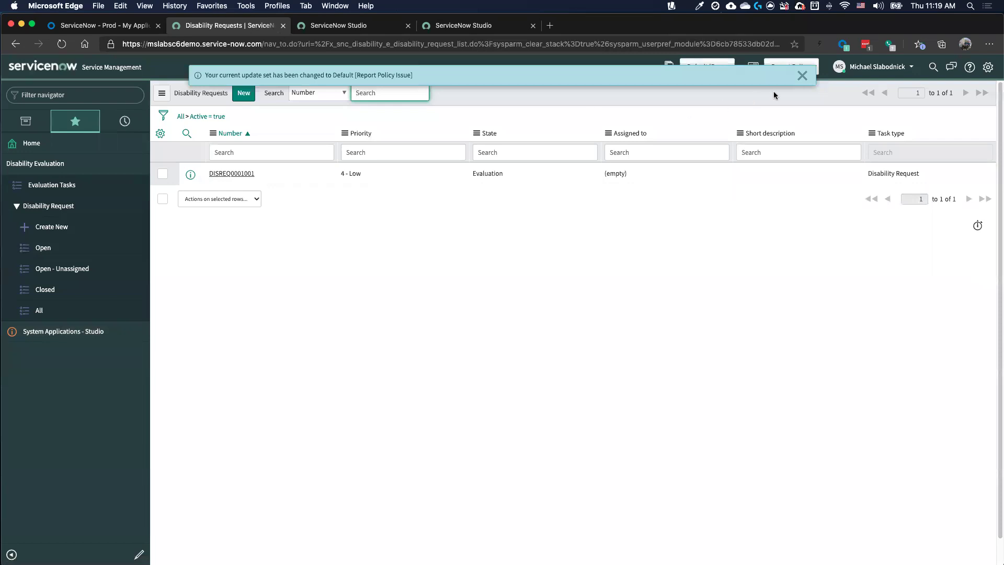
{"action": "left_click", "coordinate": [802, 76]}
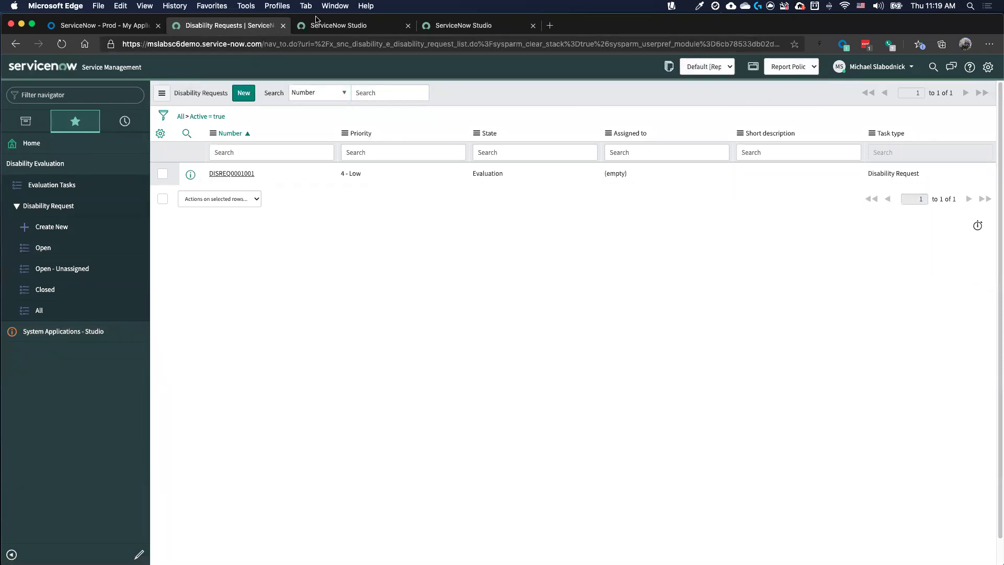
{"action": "left_click_drag", "start_coordinate": [740, 27], "coordinate": [740, 57]}
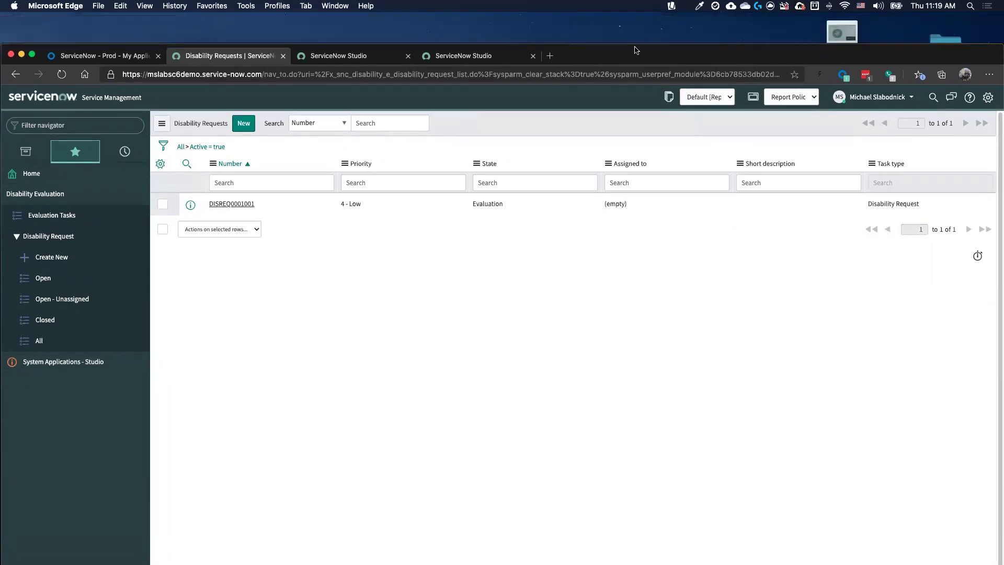
{"action": "left_click", "coordinate": [369, 57]}
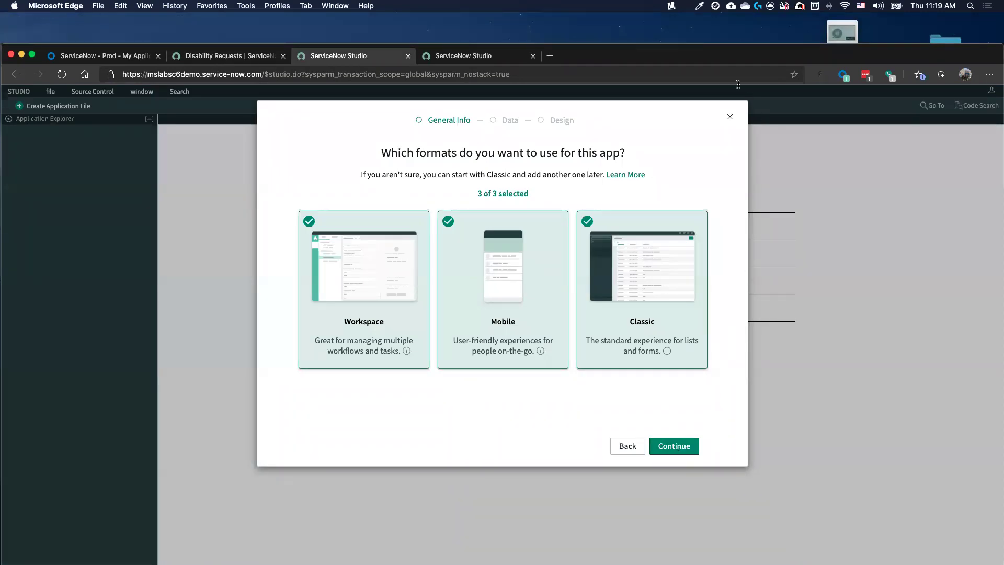
{"action": "left_click_drag", "start_coordinate": [718, 49], "coordinate": [718, 17]}
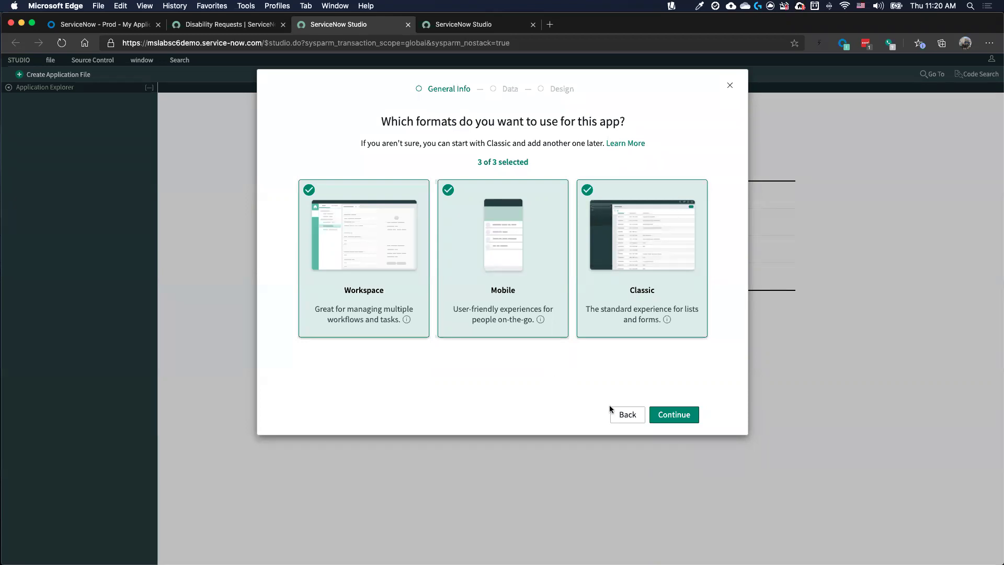
Accept the selected formats and open the options for creating a new data table.
{"action": "left_click", "coordinate": [660, 414]}
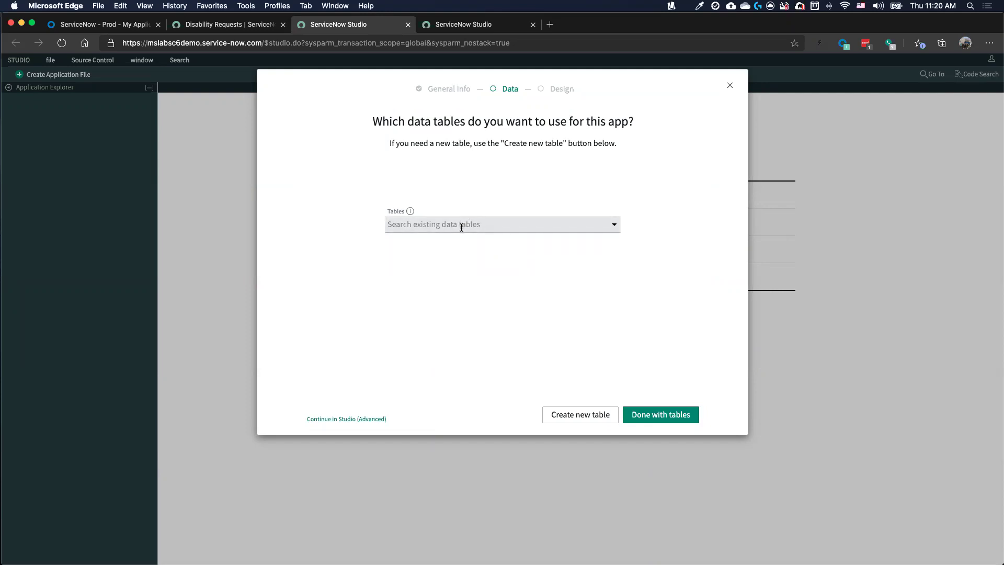
{"action": "left_click", "coordinate": [584, 418]}
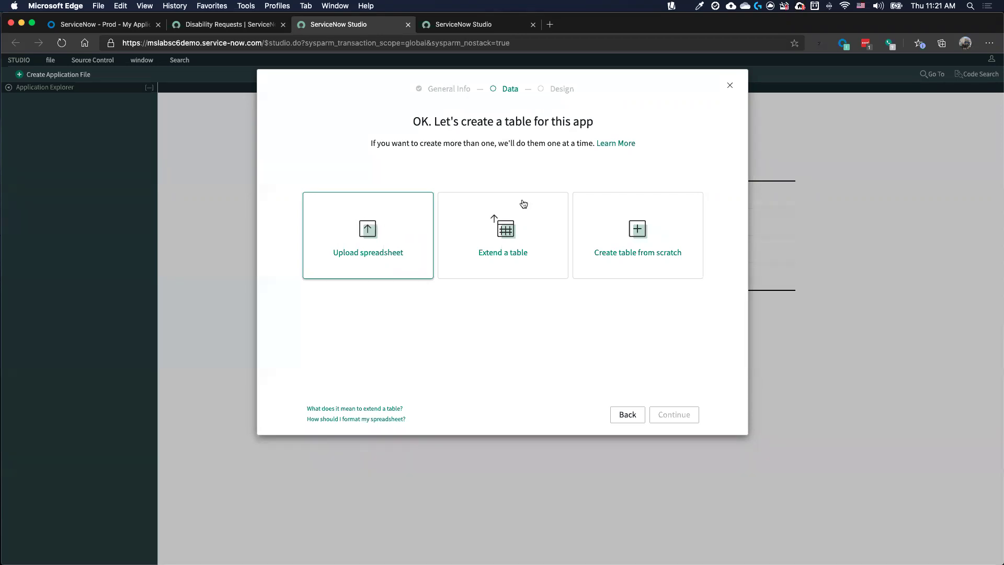
Close the app creation session and open the existing Disability Evaluation application.
{"action": "left_click", "coordinate": [731, 86]}
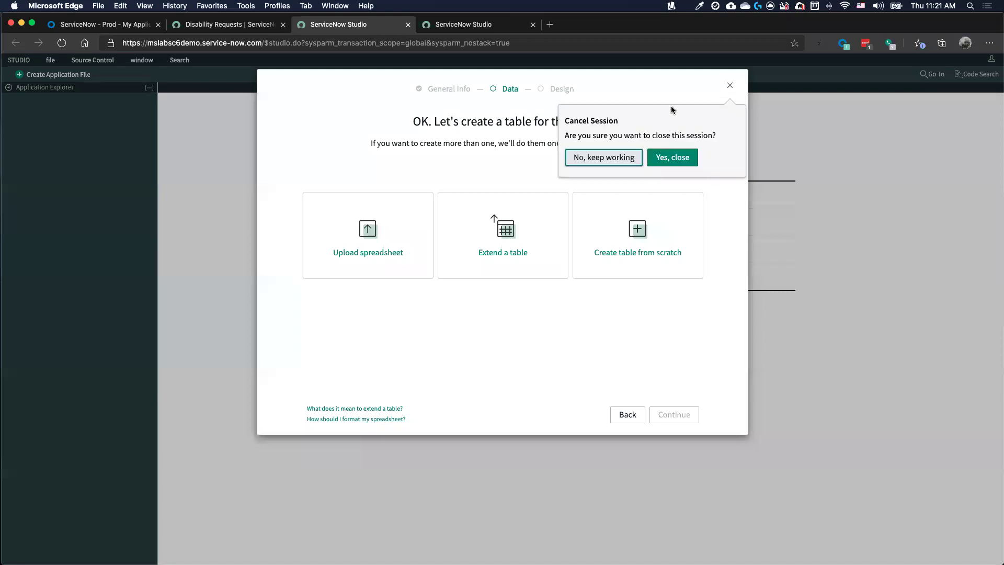
{"action": "left_click", "coordinate": [672, 157]}
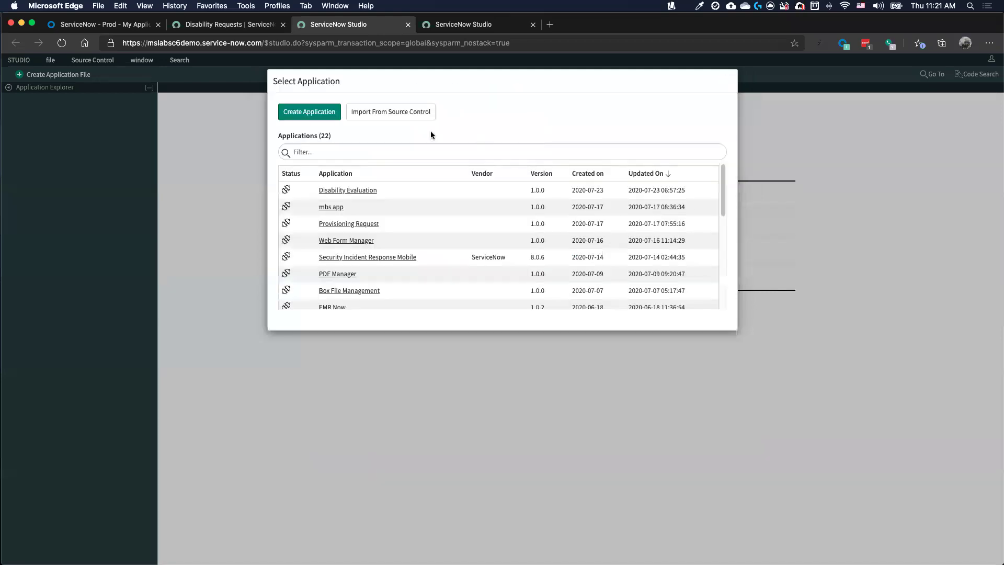
{"action": "left_click", "coordinate": [335, 191]}
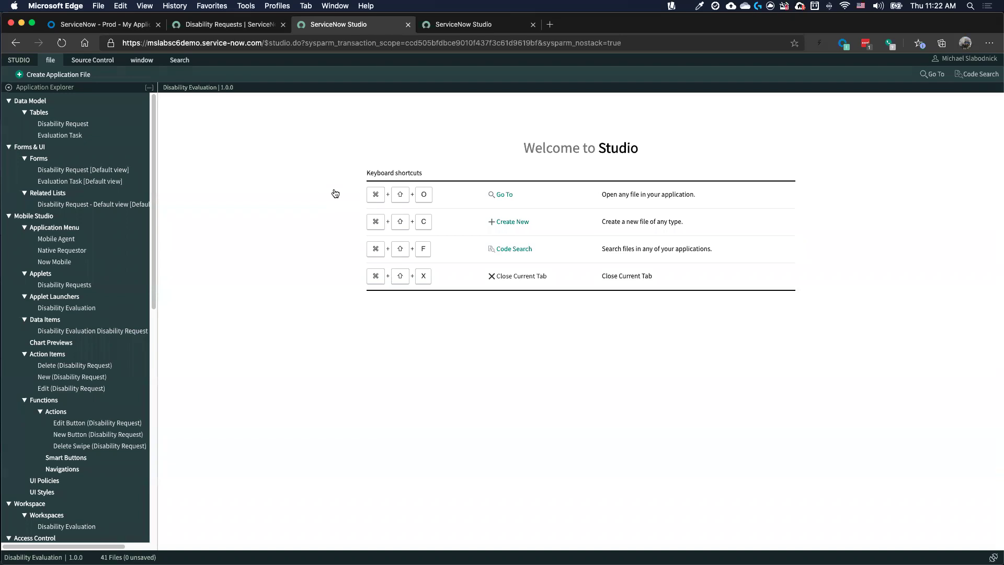
Widen the Application Explorer and examine the Disability Evaluation application's files, from the data model to the flows.
{"action": "scroll", "coordinate": [73, 172], "scroll_direction": "down", "scroll_amount": 10}
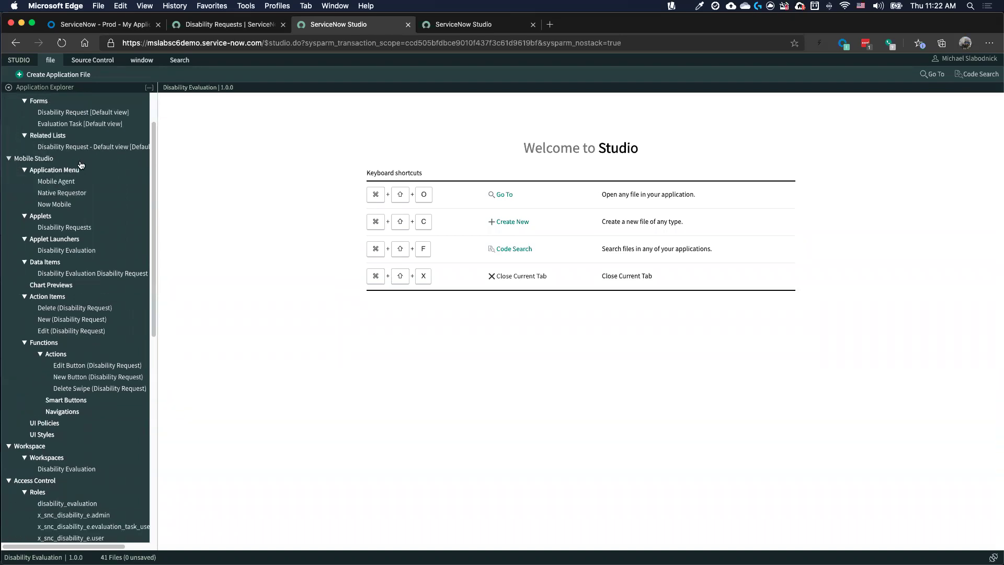
{"action": "scroll", "coordinate": [72, 181], "scroll_direction": "down", "scroll_amount": 8}
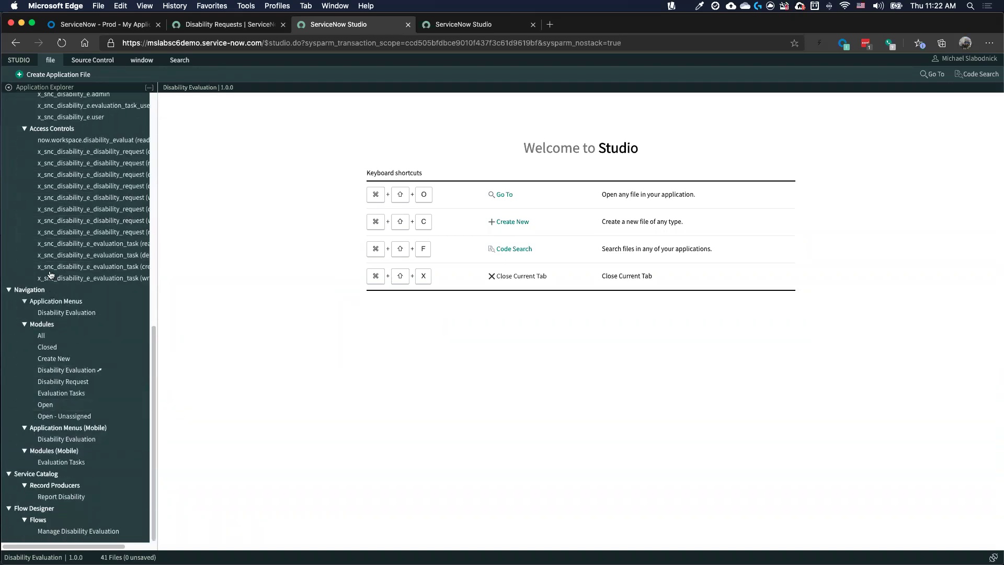
{"action": "scroll", "coordinate": [115, 257], "scroll_direction": "up", "scroll_amount": 18}
{"action": "left_click_drag", "start_coordinate": [155, 253], "coordinate": [200, 254]}
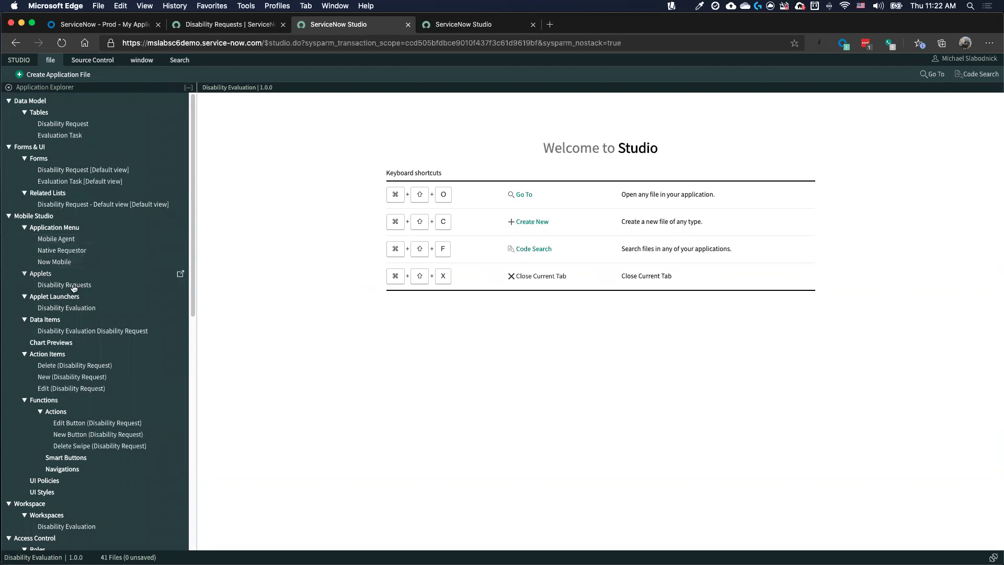
{"action": "scroll", "coordinate": [70, 298], "scroll_direction": "down", "scroll_amount": 5}
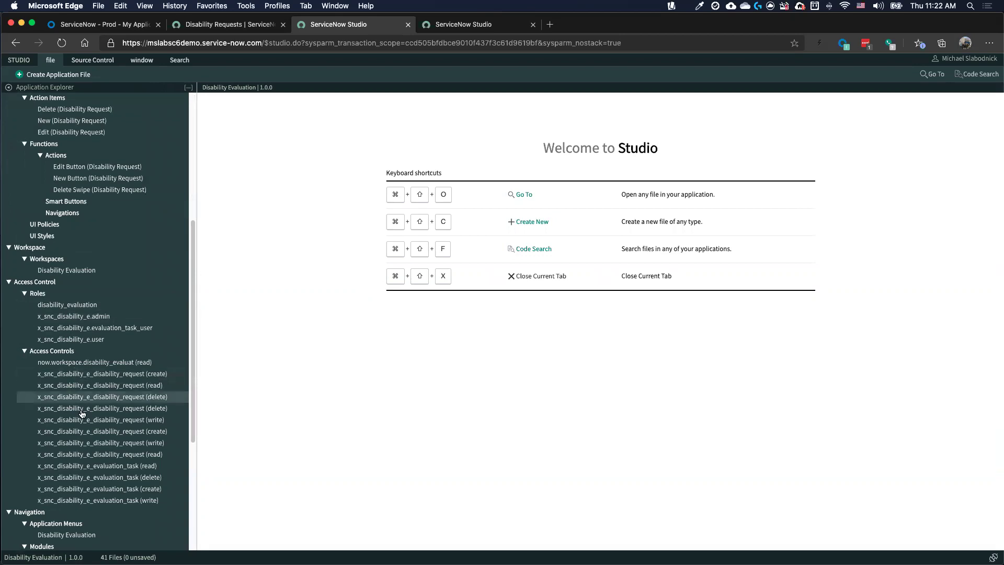
{"action": "scroll", "coordinate": [78, 398], "scroll_direction": "down", "scroll_amount": 4}
{"action": "scroll", "coordinate": [78, 385], "scroll_direction": "up", "scroll_amount": 8}
{"action": "scroll", "coordinate": [78, 385], "scroll_direction": "up", "scroll_amount": 2}
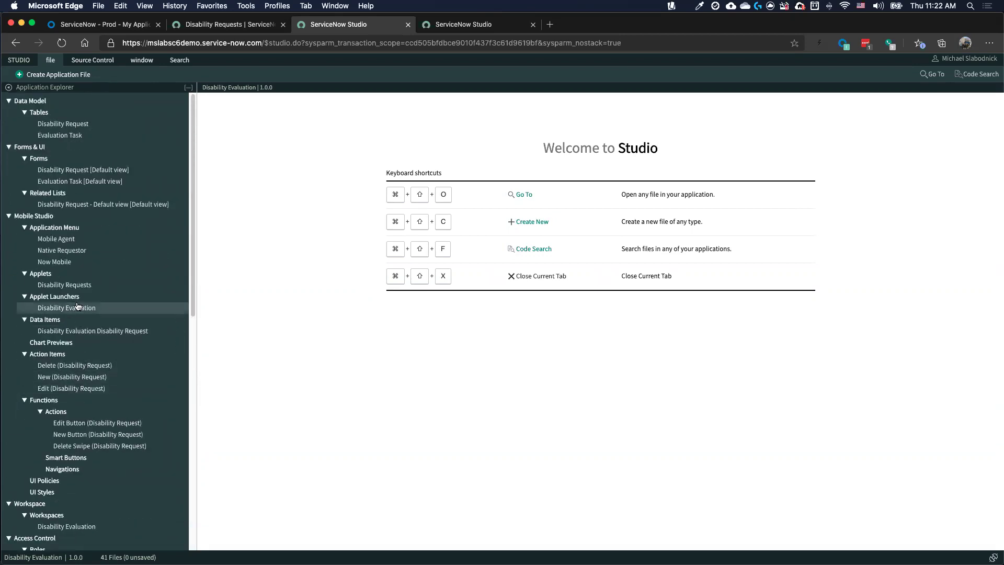
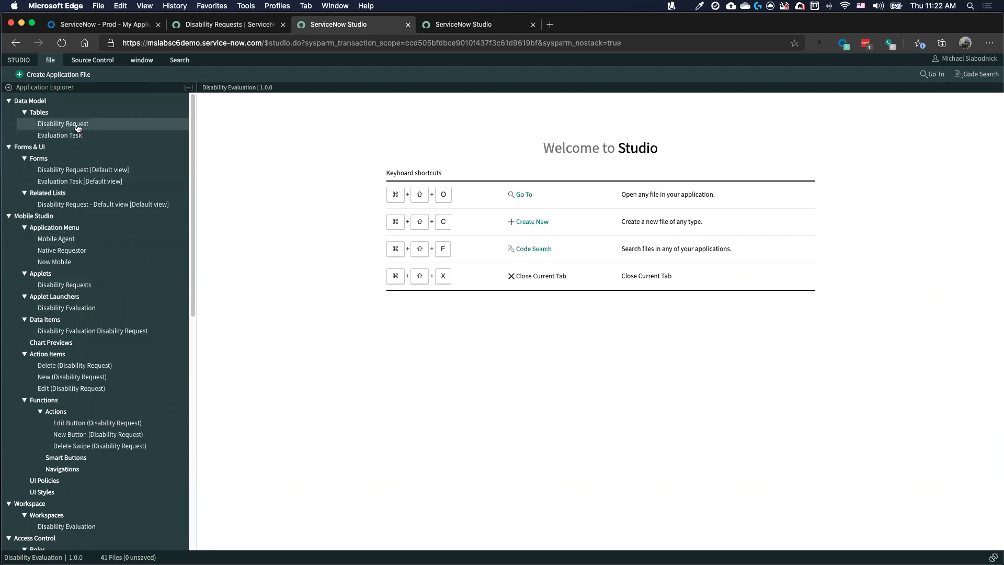
Open the Disability Request table and examine its name, the table it extends and its columns.
{"action": "left_click", "coordinate": [78, 125]}
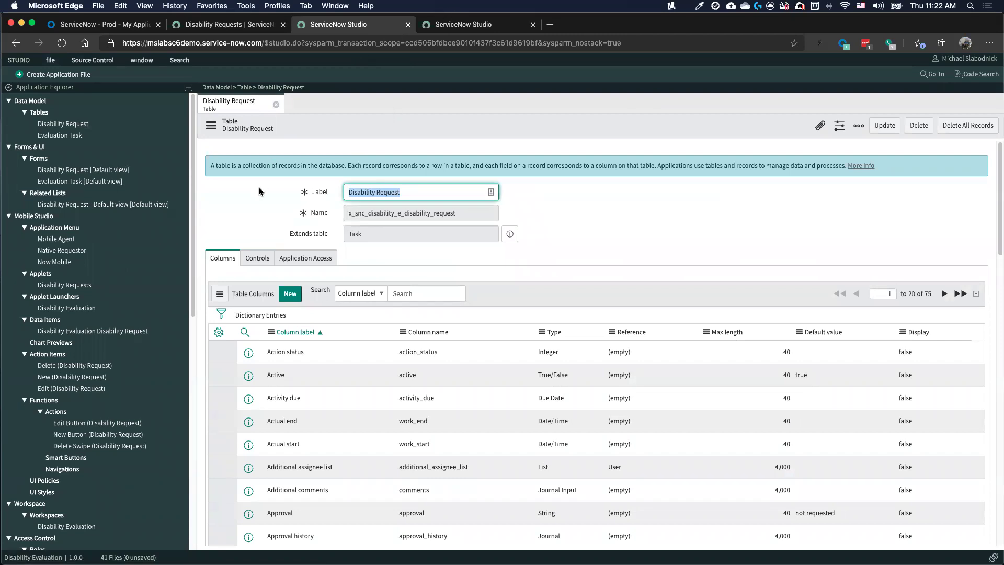
{"action": "scroll", "coordinate": [259, 186], "scroll_direction": "down", "scroll_amount": 3}
{"action": "scroll", "coordinate": [259, 178], "scroll_direction": "up", "scroll_amount": 3}
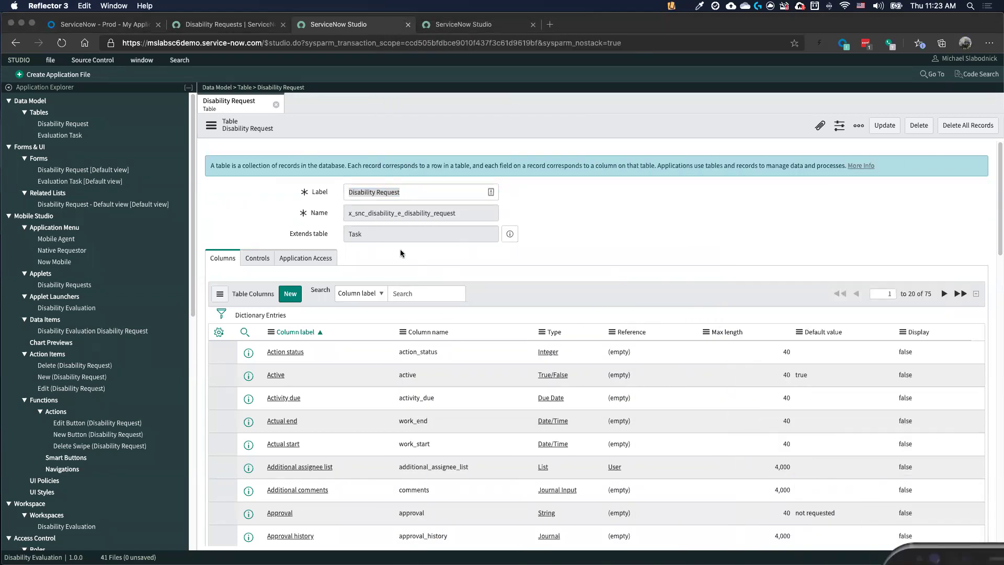
{"action": "left_click", "coordinate": [278, 223]}
{"action": "key", "text": "Tab"}
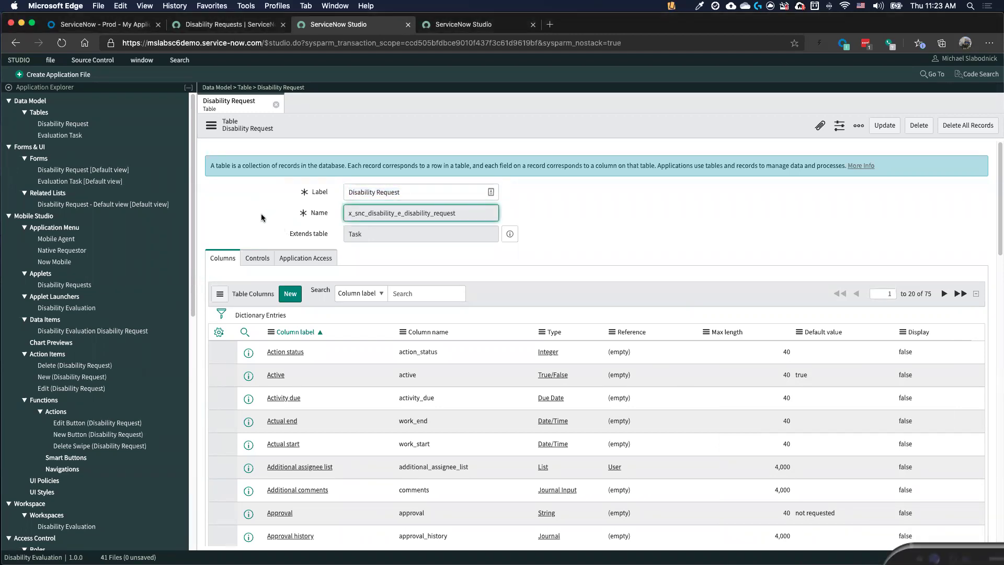
Open the form designer for the Disability Request table and look through the fields available for its form.
{"action": "scroll", "coordinate": [261, 214], "scroll_direction": "down", "scroll_amount": 15}
{"action": "scroll", "coordinate": [270, 190], "scroll_direction": "up", "scroll_amount": 3}
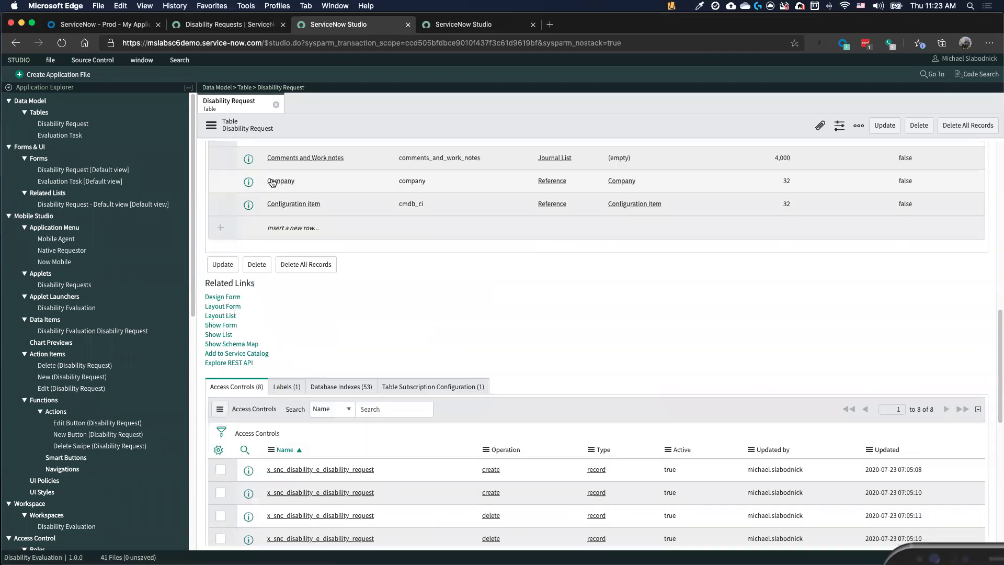
{"action": "scroll", "coordinate": [215, 247], "scroll_direction": "down", "scroll_amount": 2}
{"action": "left_click", "coordinate": [216, 250]}
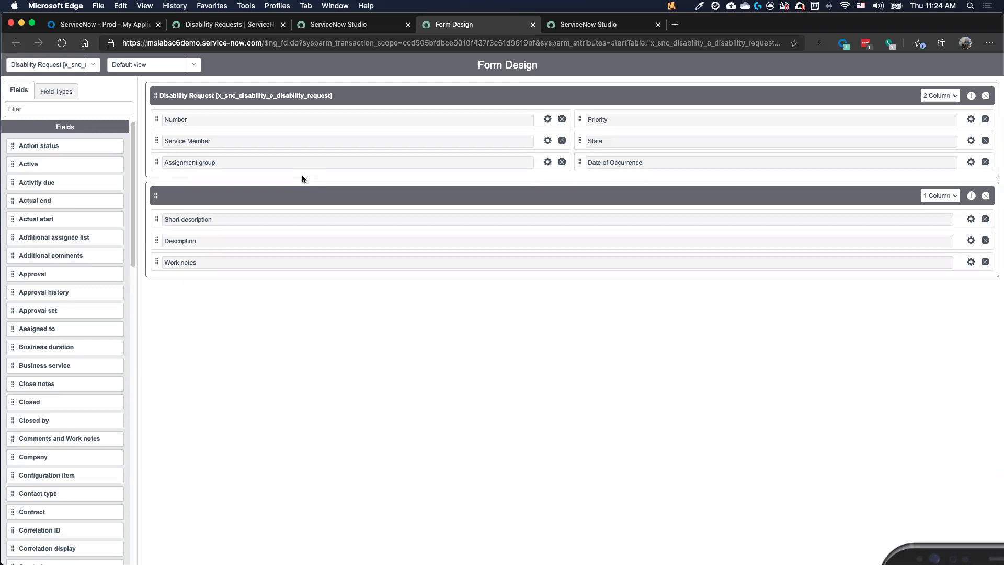
{"action": "scroll", "coordinate": [29, 253], "scroll_direction": "down", "scroll_amount": 20}
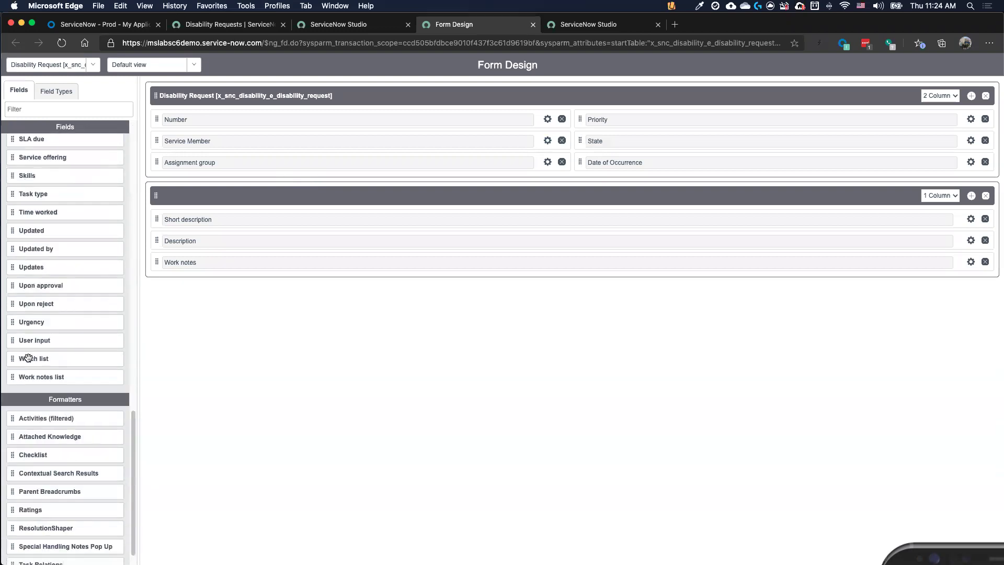
{"action": "scroll", "coordinate": [28, 358], "scroll_direction": "up", "scroll_amount": 20}
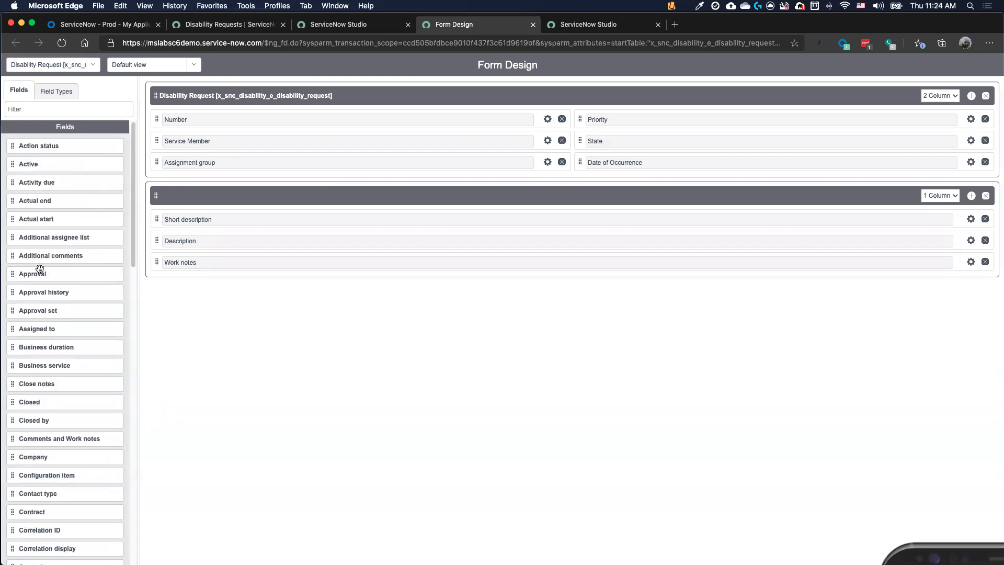
Filter the field types for "stri" and add a new String field below Assignment group in the Disability Request form's first section.
{"action": "left_click", "coordinate": [68, 92]}
{"action": "left_click", "coordinate": [38, 108]}
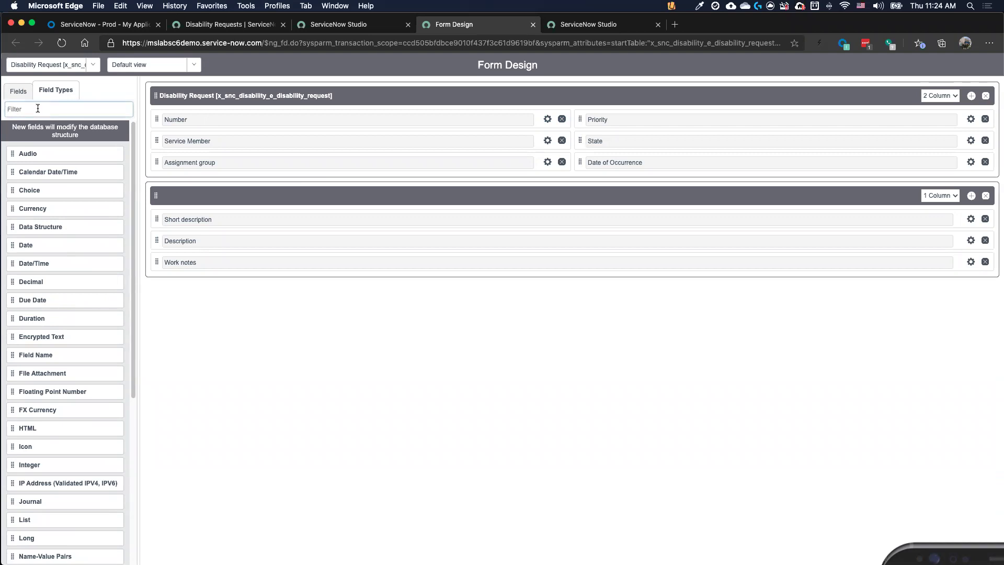
{"action": "type", "text": "Cate"}
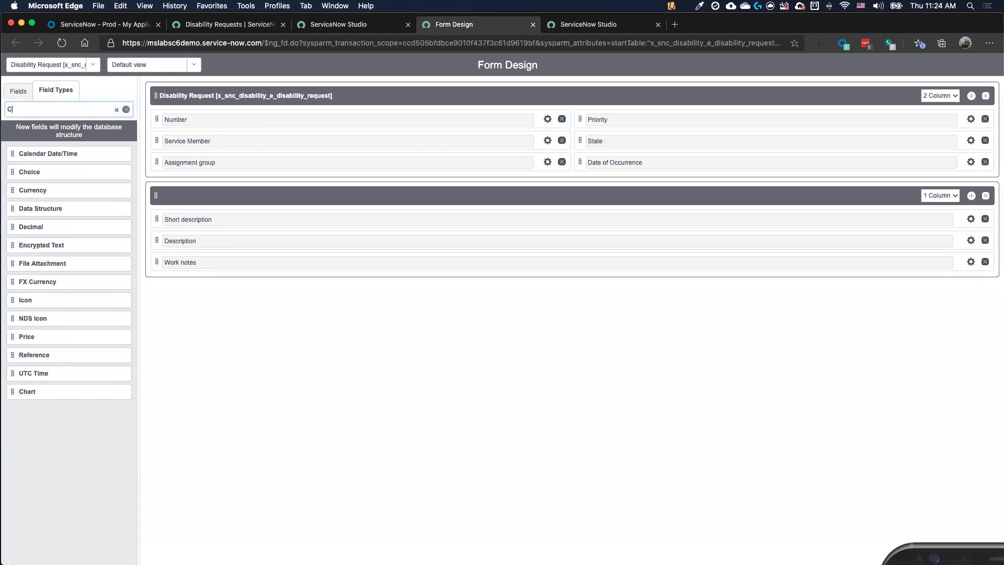
{"action": "key", "text": "BackSpace"}
{"action": "key", "text": "BackSpace"}
{"action": "key", "text": "BackSpace"}
{"action": "key", "text": "BackSpace"}
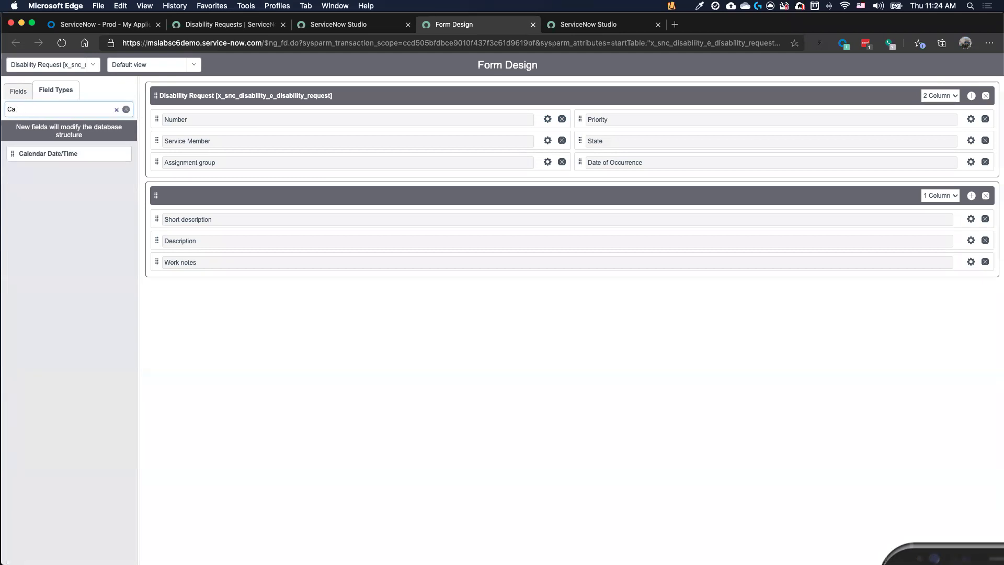
{"action": "type", "text": "stri"}
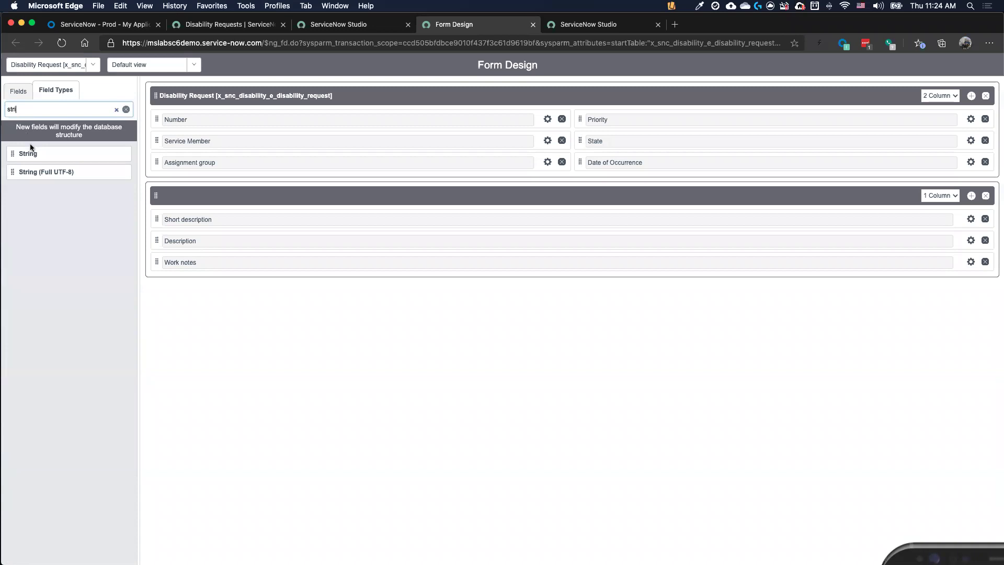
{"action": "left_click_drag", "start_coordinate": [26, 154], "coordinate": [399, 184]}
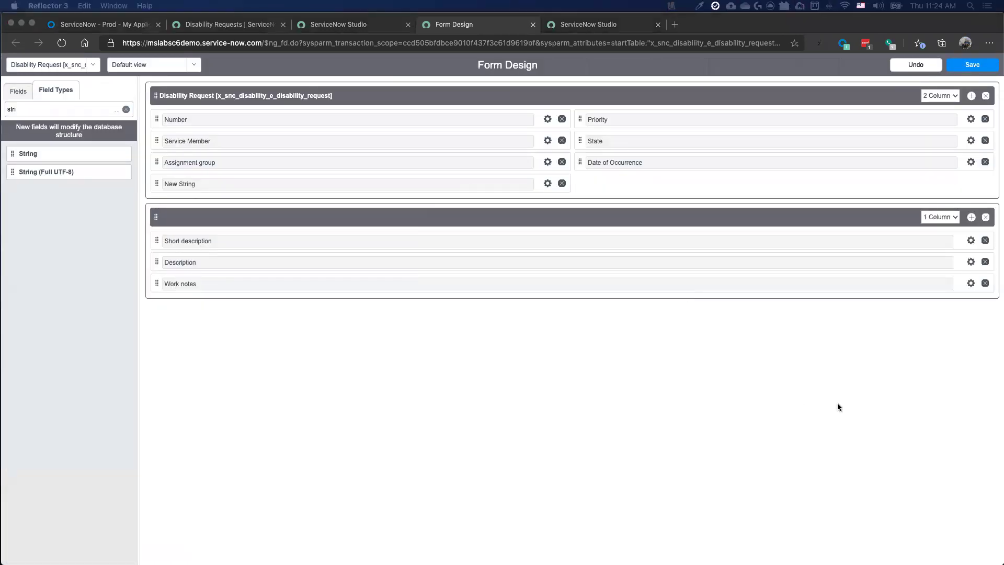
Set the new string field's label to Category and its name to category.
{"action": "left_click", "coordinate": [195, 184]}
{"action": "left_click", "coordinate": [547, 183]}
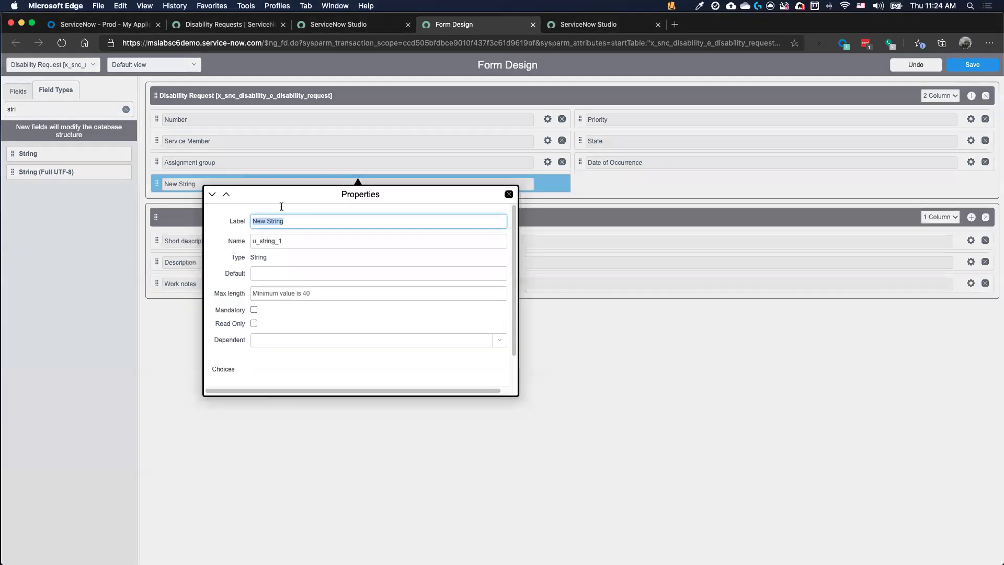
{"action": "type", "text": "Category"}
{"action": "key", "text": "Tab"}
{"action": "type", "text": "category"}
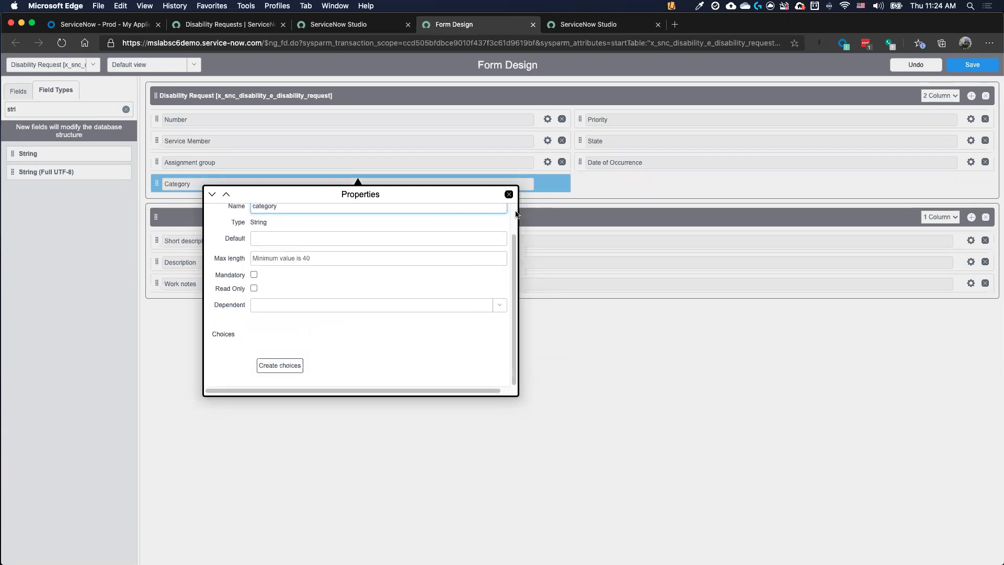
{"action": "left_click", "coordinate": [508, 194]}
Create the choices Major and minor for the Category field and remove the third default choice.
{"action": "left_click", "coordinate": [547, 183]}
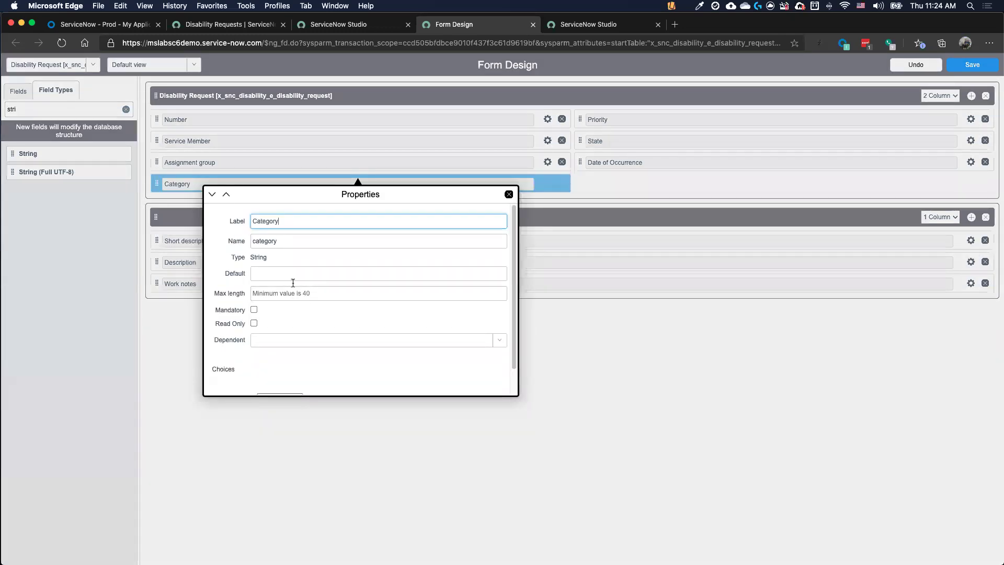
{"action": "left_click", "coordinate": [274, 373]}
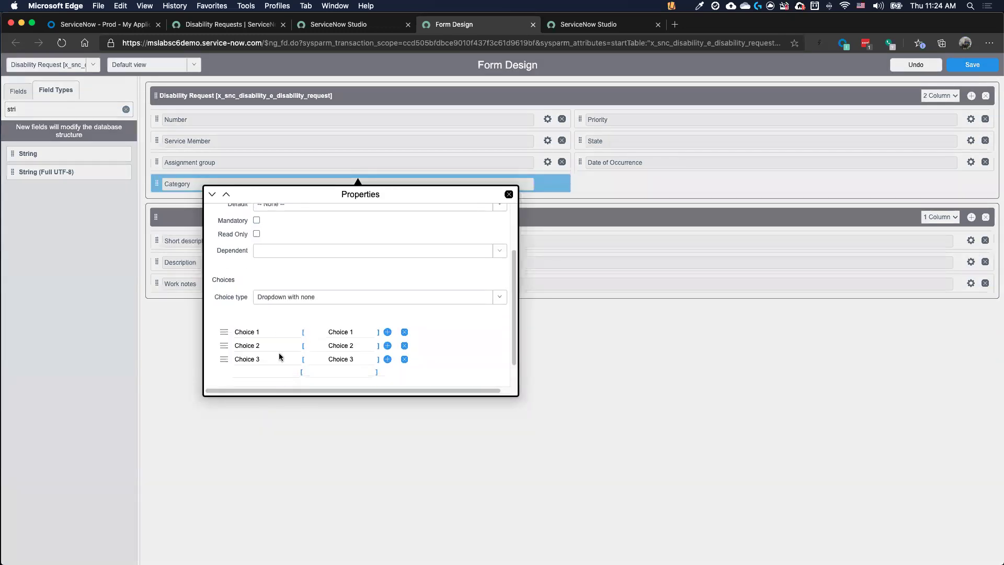
{"action": "type", "text": "Major"}
{"action": "key", "text": "Tab"}
{"action": "key", "text": "Tab"}
{"action": "key", "text": "Tab"}
{"action": "type", "text": "minor"}
{"action": "left_click", "coordinate": [404, 360]}
Review and close the Category field's properties, and save the Disability Request form design.
{"action": "scroll", "coordinate": [450, 337], "scroll_direction": "up", "scroll_amount": 3}
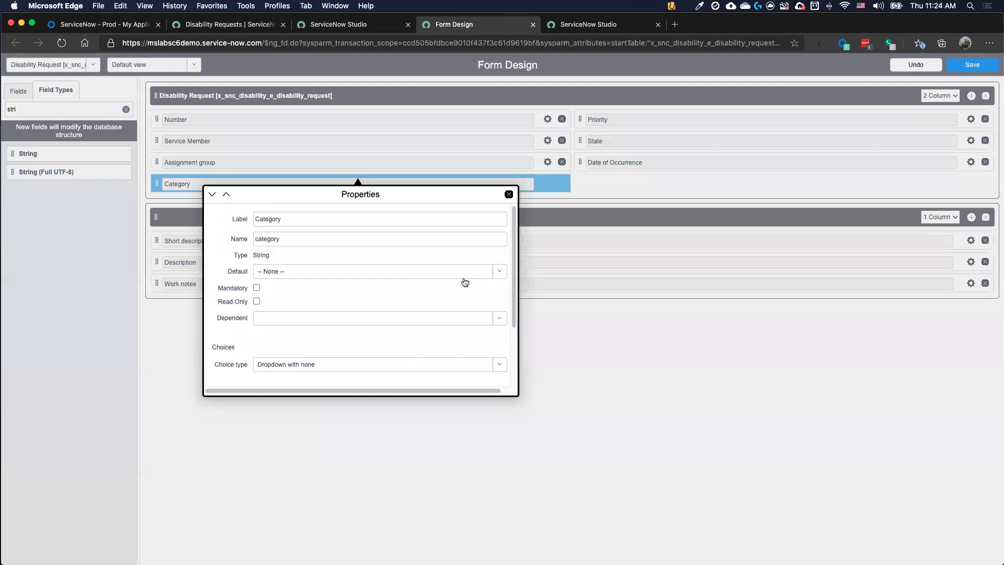
{"action": "scroll", "coordinate": [464, 283], "scroll_direction": "down", "scroll_amount": 3}
{"action": "left_click", "coordinate": [509, 195]}
{"action": "left_click", "coordinate": [972, 65]}
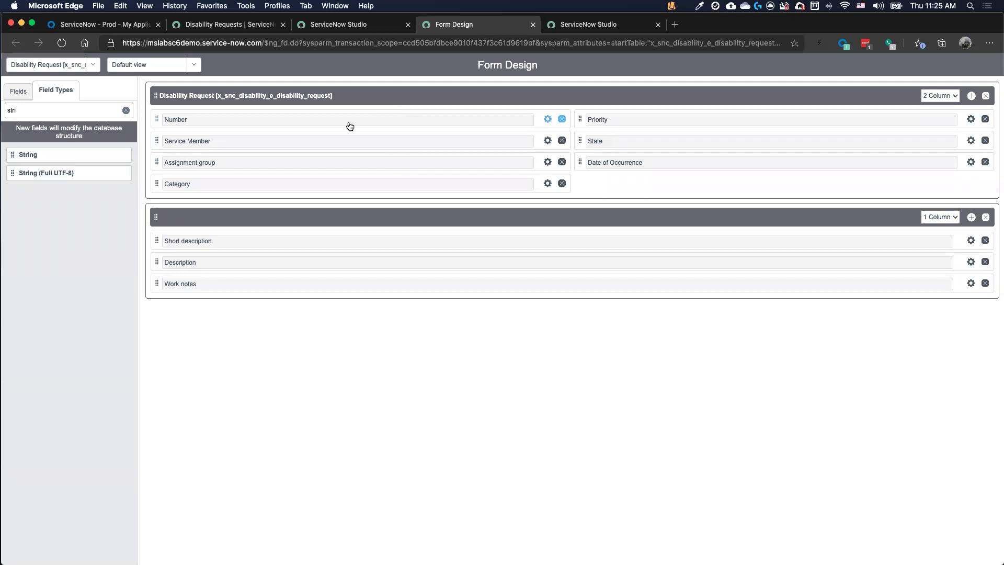
Show a new-record form of the Disability Request table from Studio and check the options of its Category field.
{"action": "left_click", "coordinate": [354, 26]}
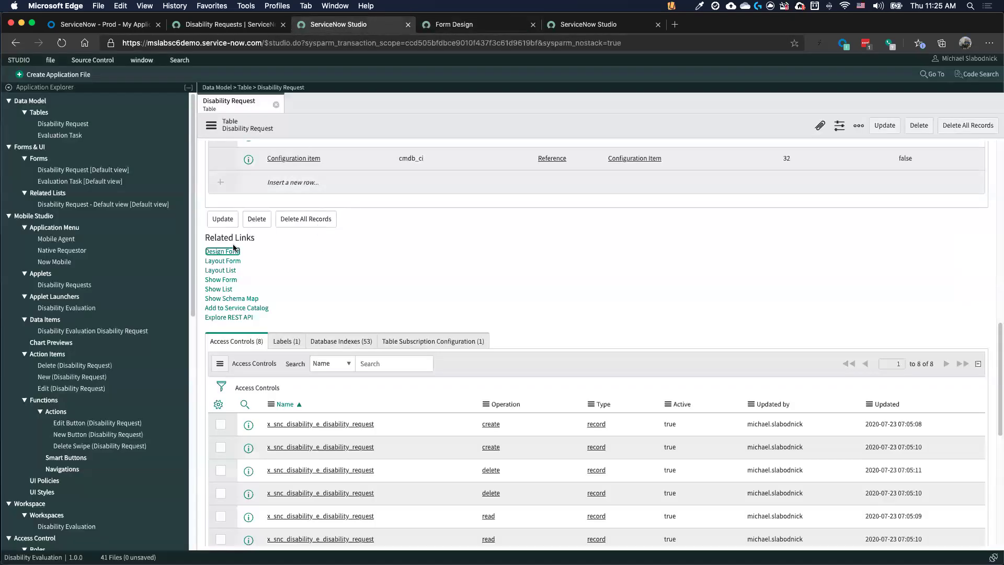
{"action": "left_click", "coordinate": [228, 278]}
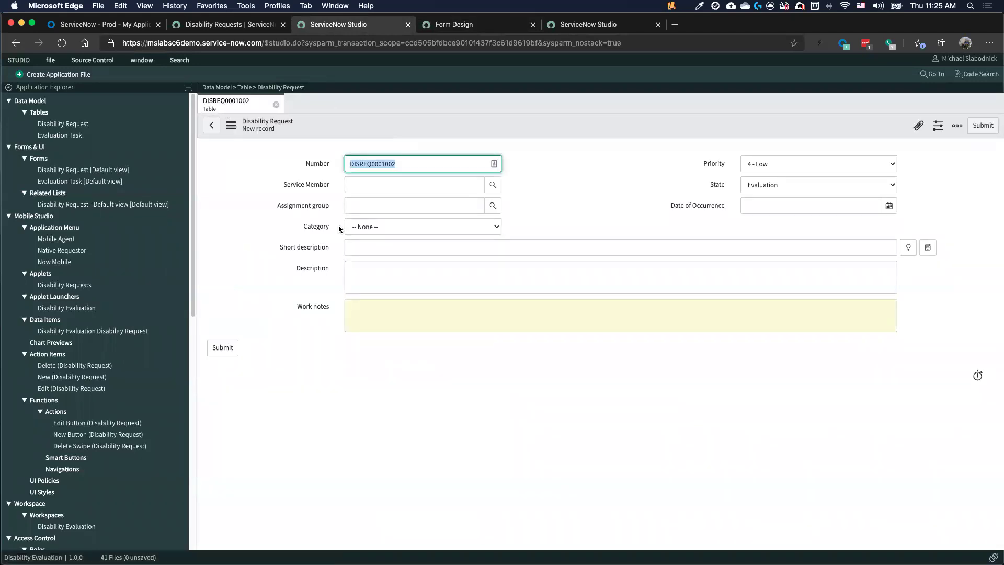
{"action": "left_click", "coordinate": [384, 225]}
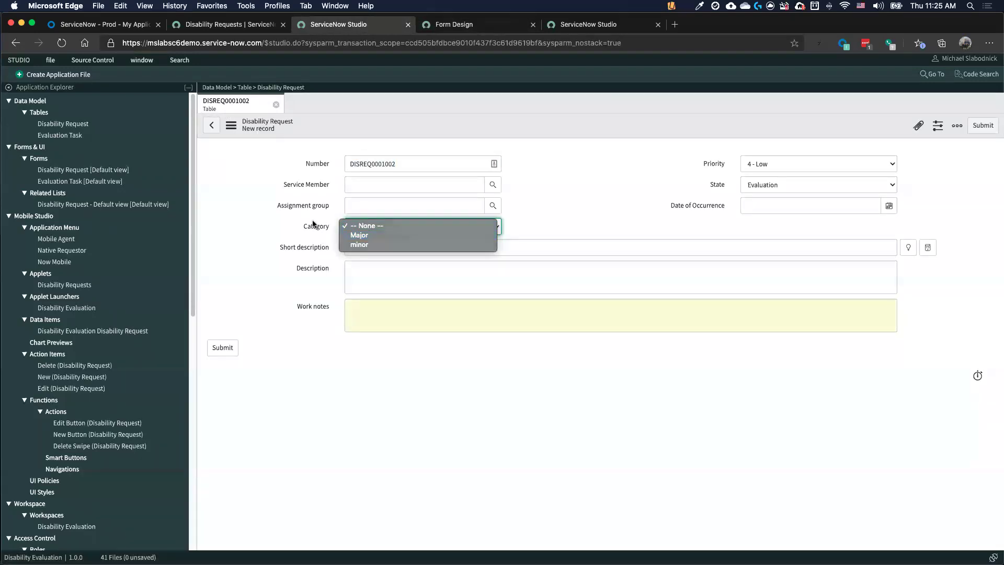
{"action": "key", "text": "Escape"}
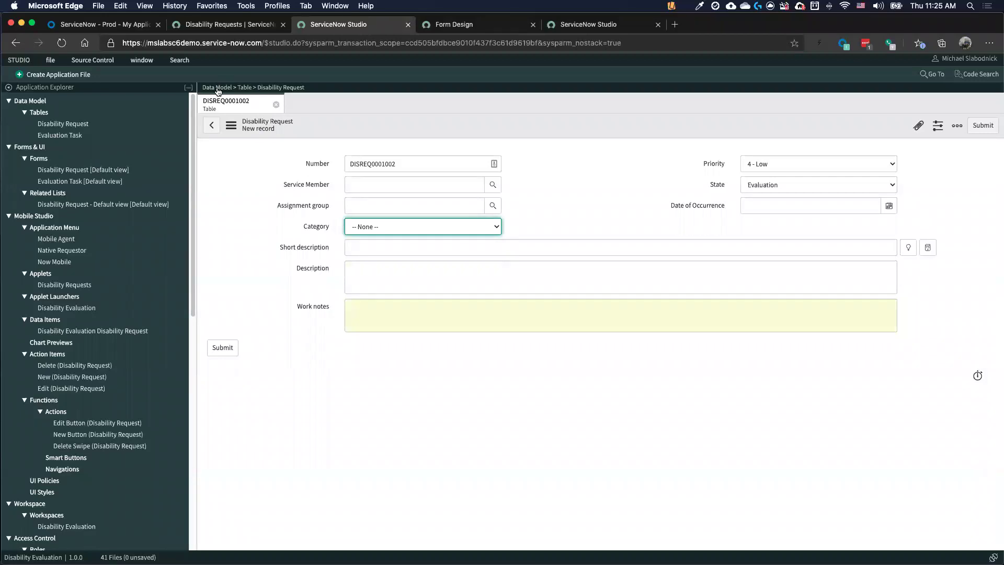
Return to the Disability Request table definition and open a new browser tab.
{"action": "left_click", "coordinate": [212, 126]}
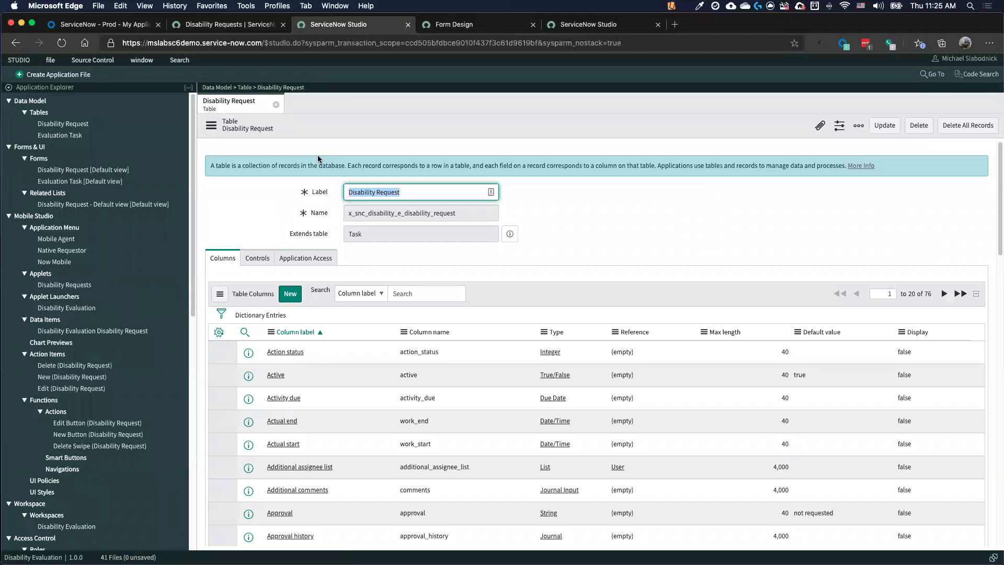
{"action": "left_click", "coordinate": [675, 25]}
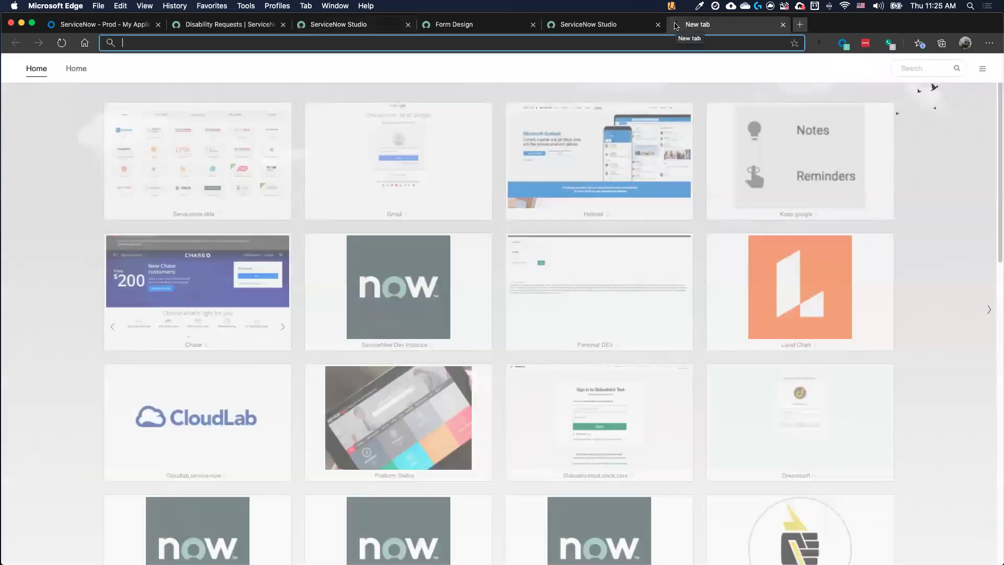
{"action": "type", "text": "mslabscdev01.service-now.com"}
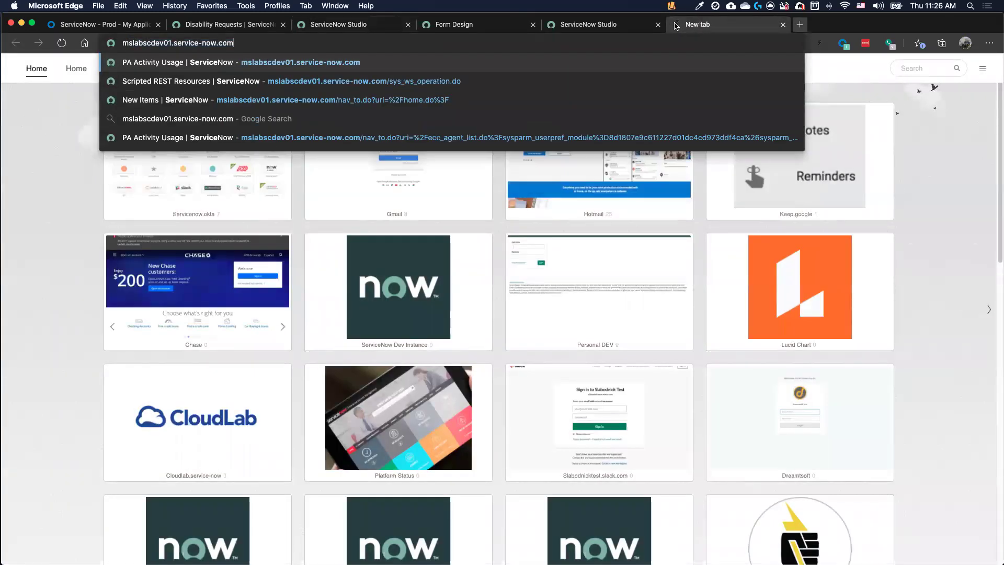
{"action": "type", "text": "/sp"}
{"action": "key", "text": "Return"}
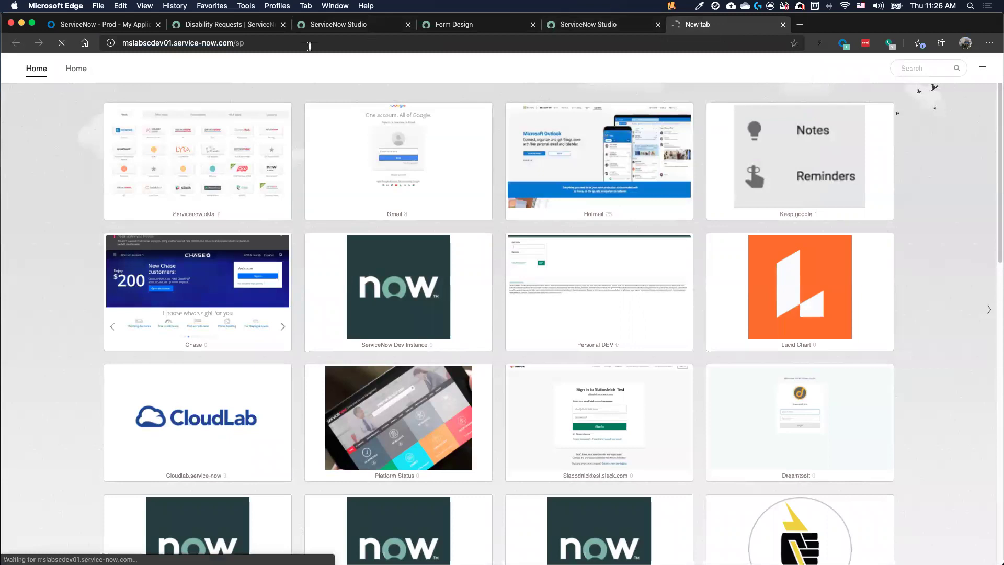
Open the Service Portal at mslabsc6demo.service-now.com/sp.
{"action": "left_click", "coordinate": [286, 45]}
{"action": "type", "text": "mslabsc6"}
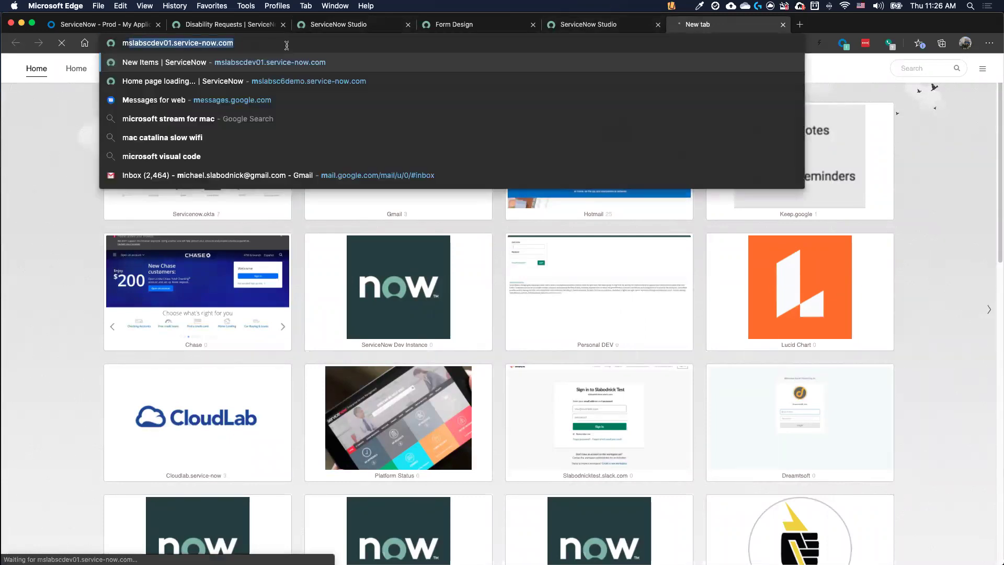
{"action": "key", "text": "Right"}
{"action": "type", "text": "/sp"}
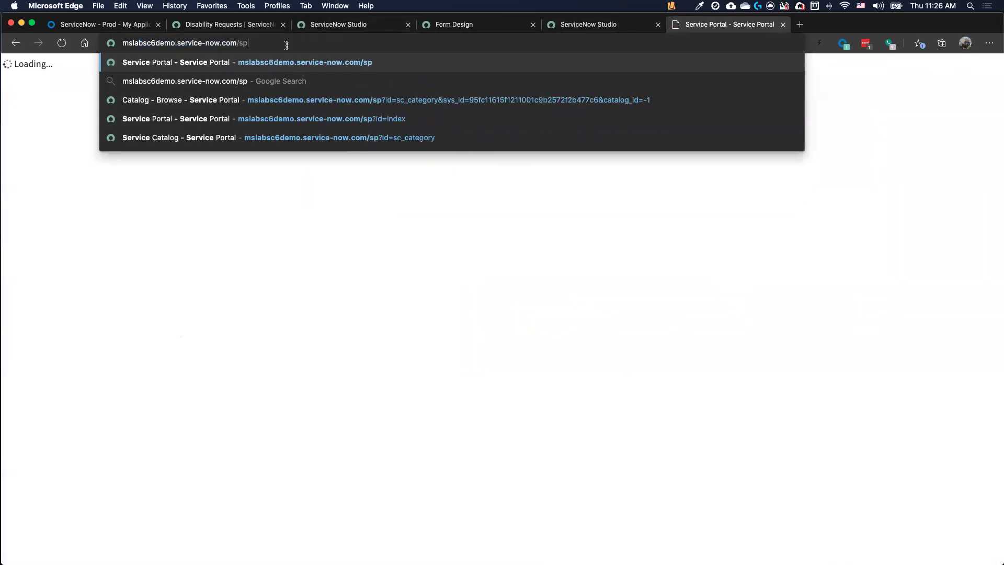
{"action": "key", "text": "Return"}
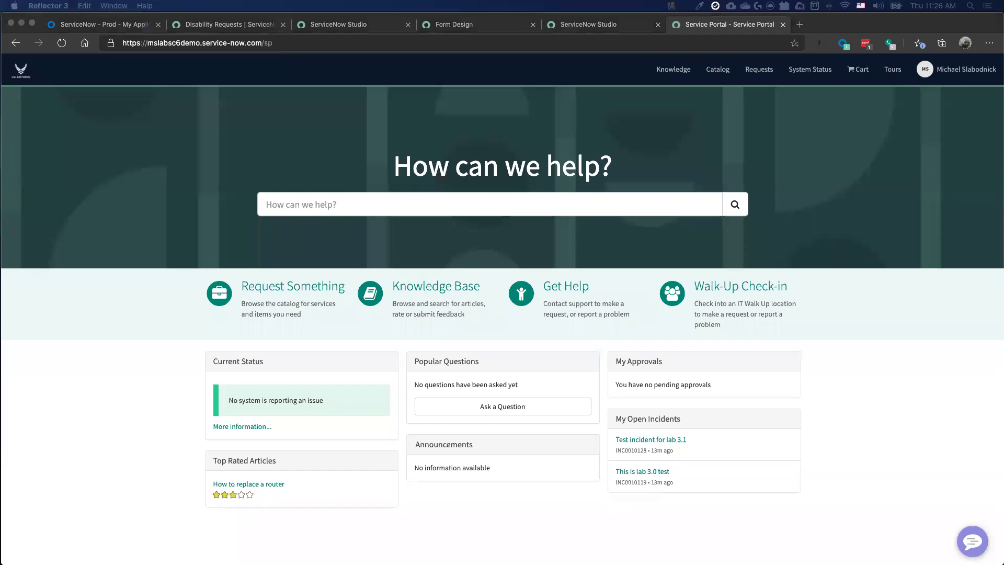
{"action": "left_click", "coordinate": [330, 206]}
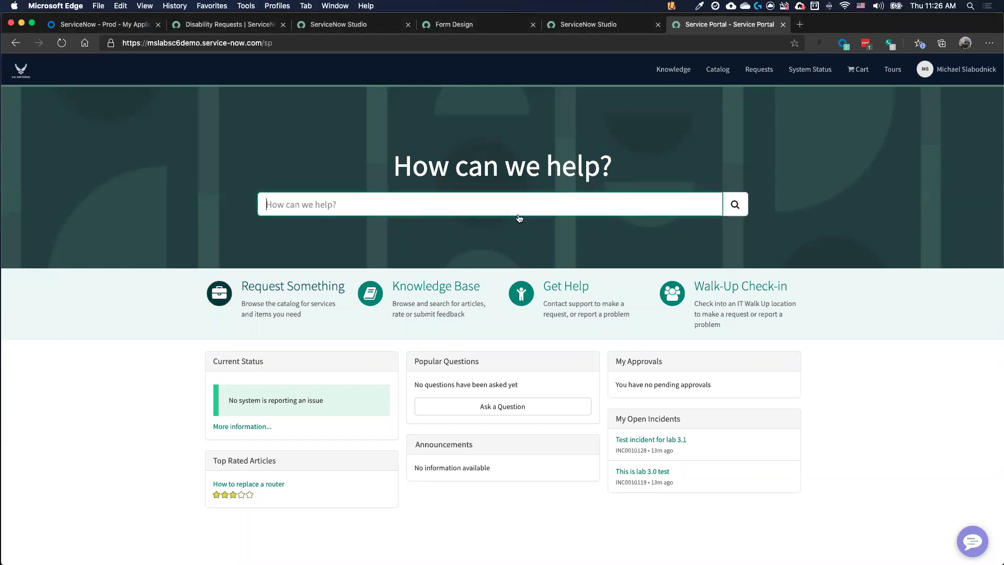
{"action": "left_click", "coordinate": [521, 25]}
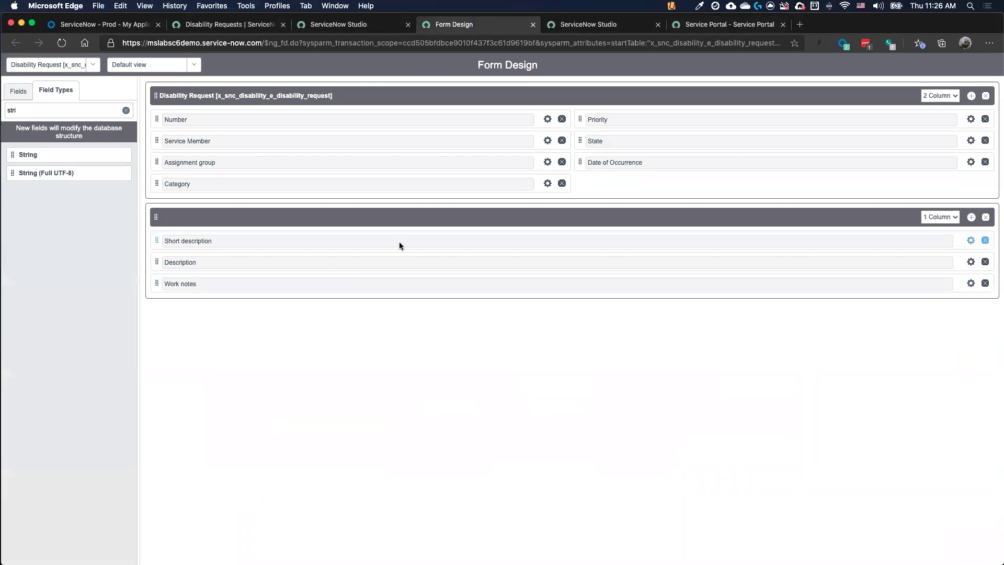
{"action": "left_click", "coordinate": [762, 27]}
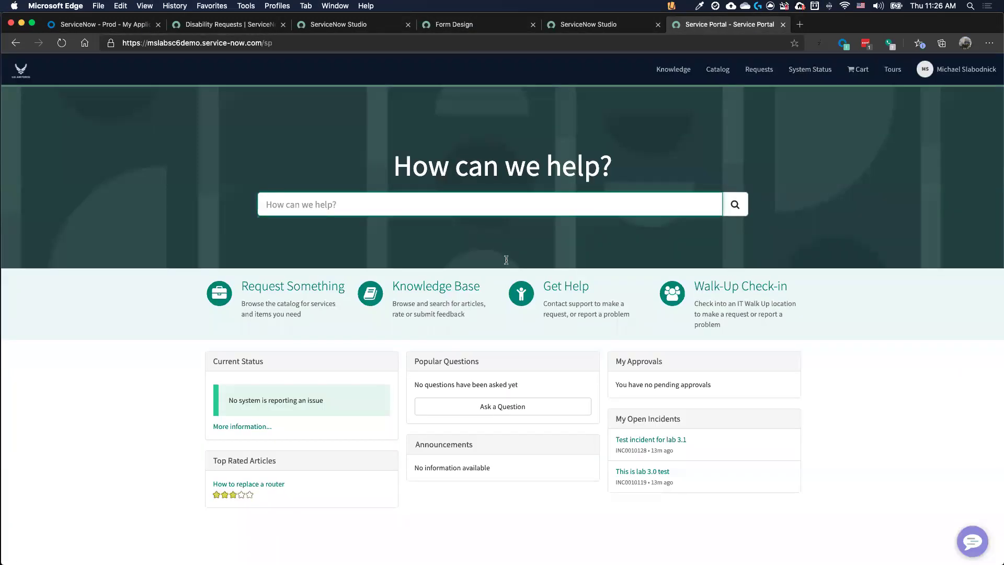
{"action": "left_click", "coordinate": [230, 25]}
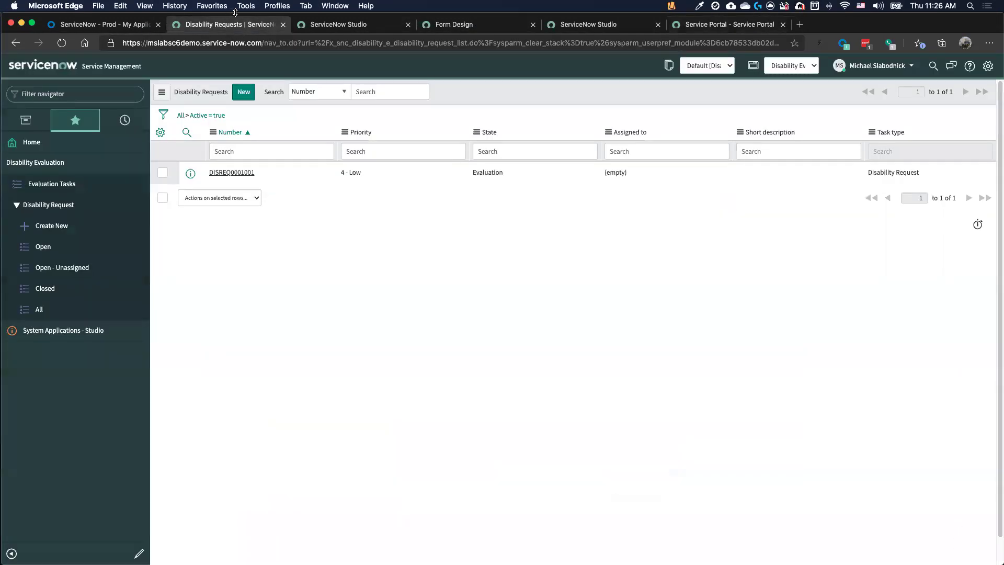
{"action": "left_click_drag", "start_coordinate": [235, 21], "coordinate": [236, 46]}
Return to the Disability Request table in Studio and start adding it to the Service Catalog as a record producer.
{"action": "left_click", "coordinate": [327, 51]}
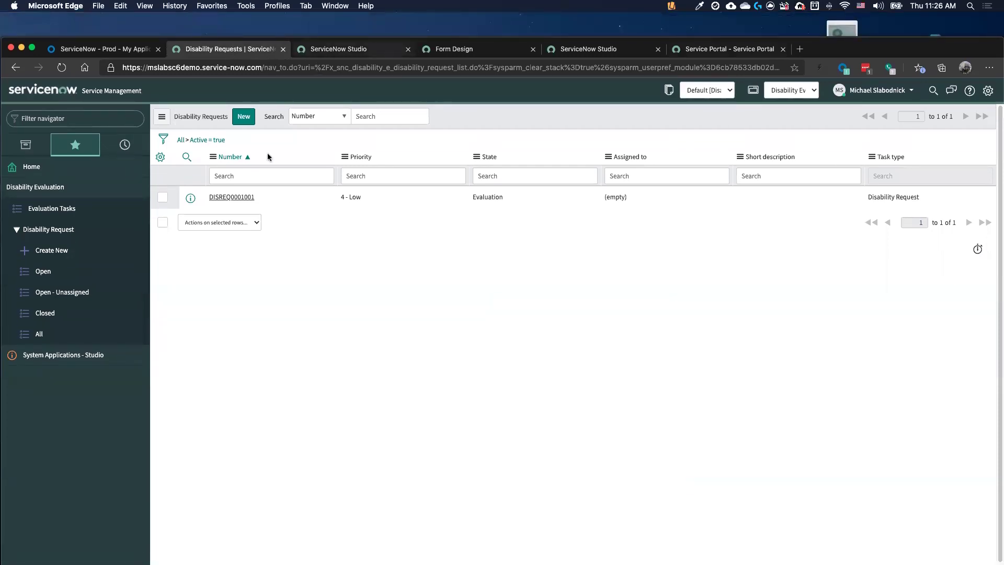
{"action": "scroll", "coordinate": [254, 226], "scroll_direction": "down", "scroll_amount": 10}
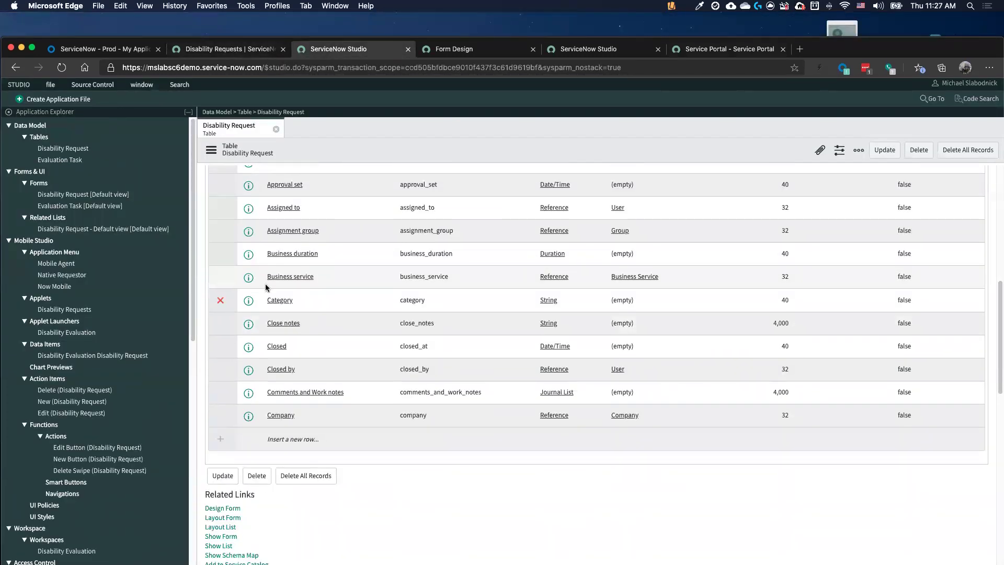
{"action": "left_click", "coordinate": [261, 398]}
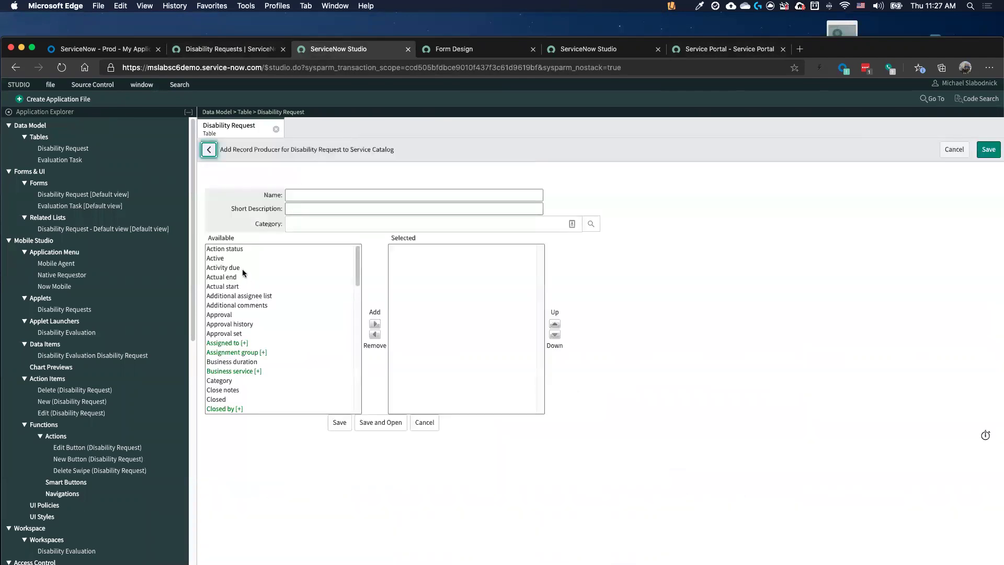
Add Short description and Service Member to the record producer's selected fields, placing Service Member first.
{"action": "left_click", "coordinate": [234, 248]}
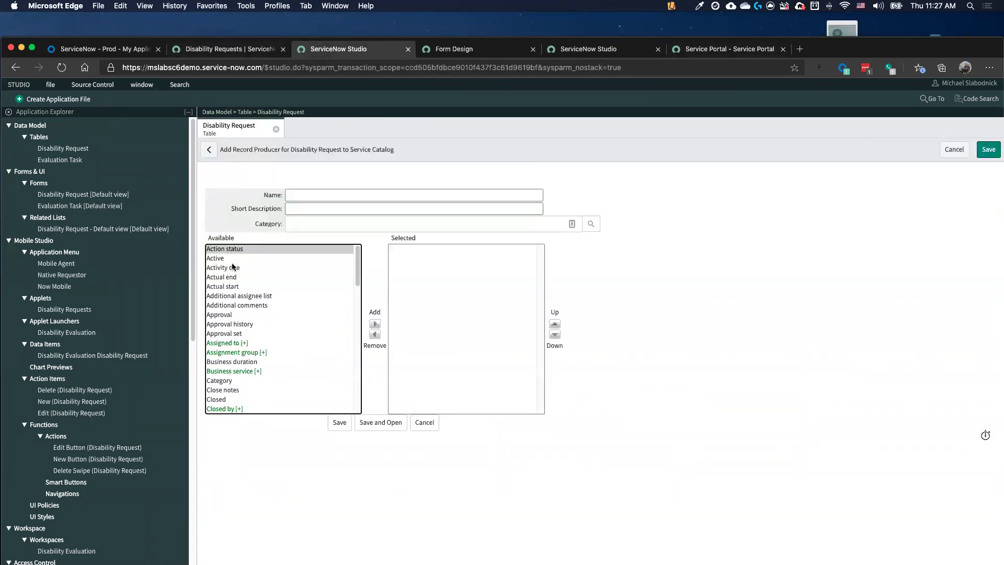
{"action": "scroll", "coordinate": [233, 258], "scroll_direction": "down", "scroll_amount": 10}
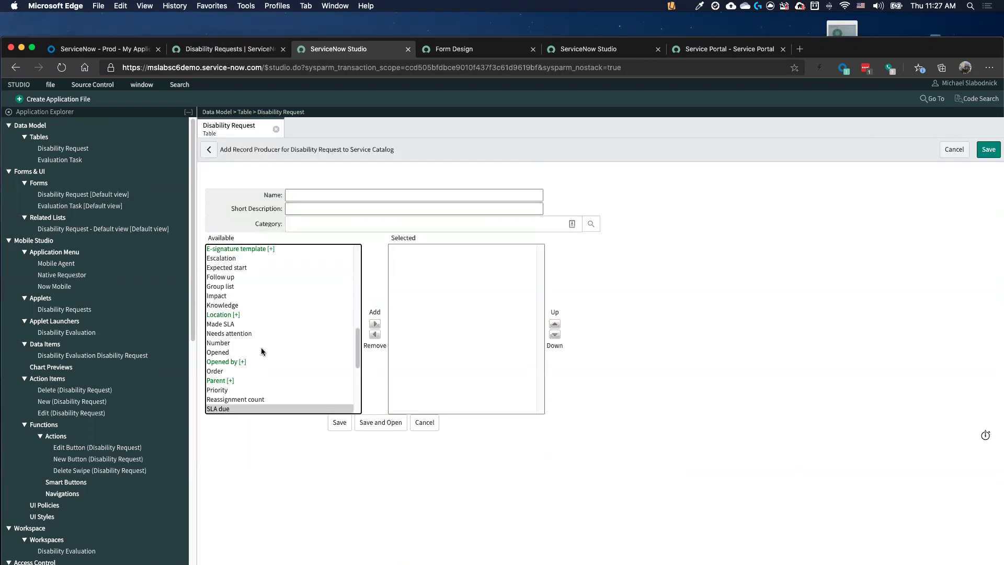
{"action": "left_click", "coordinate": [262, 347]}
{"action": "left_click", "coordinate": [245, 376]}
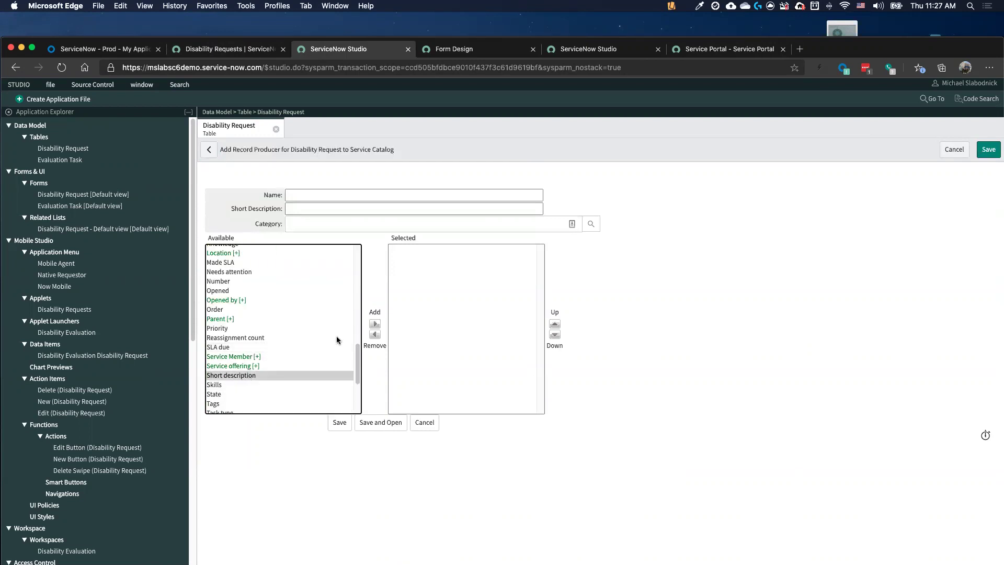
{"action": "left_click", "coordinate": [374, 324]}
{"action": "scroll", "coordinate": [243, 307], "scroll_direction": "down", "scroll_amount": 5}
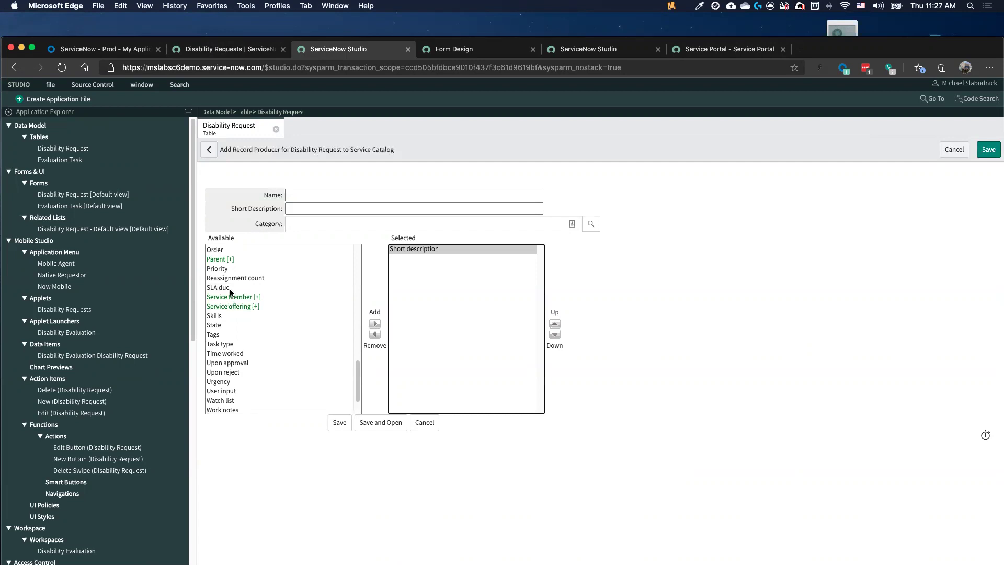
{"action": "left_click", "coordinate": [227, 297]}
{"action": "left_click", "coordinate": [374, 324]}
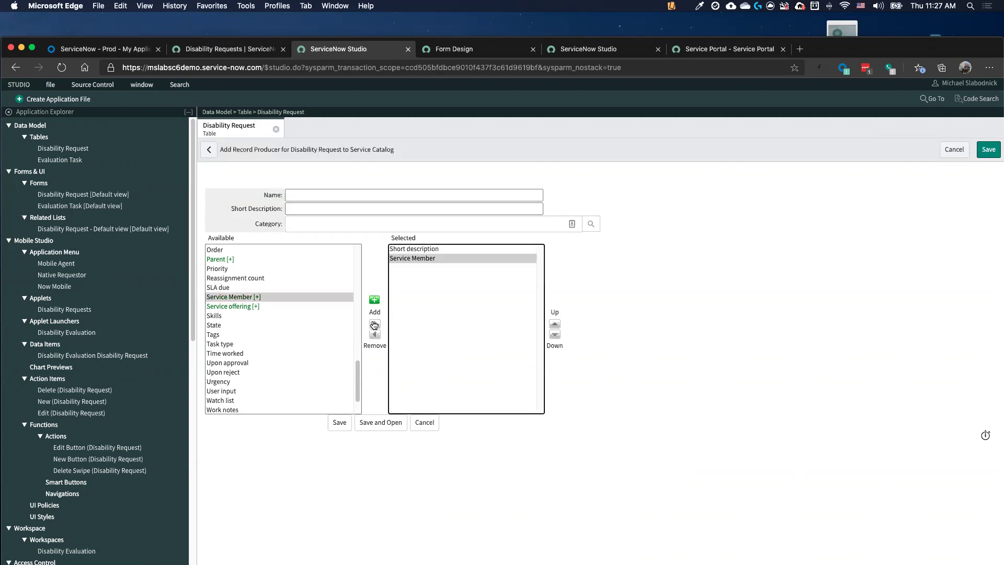
{"action": "left_click", "coordinate": [555, 324]}
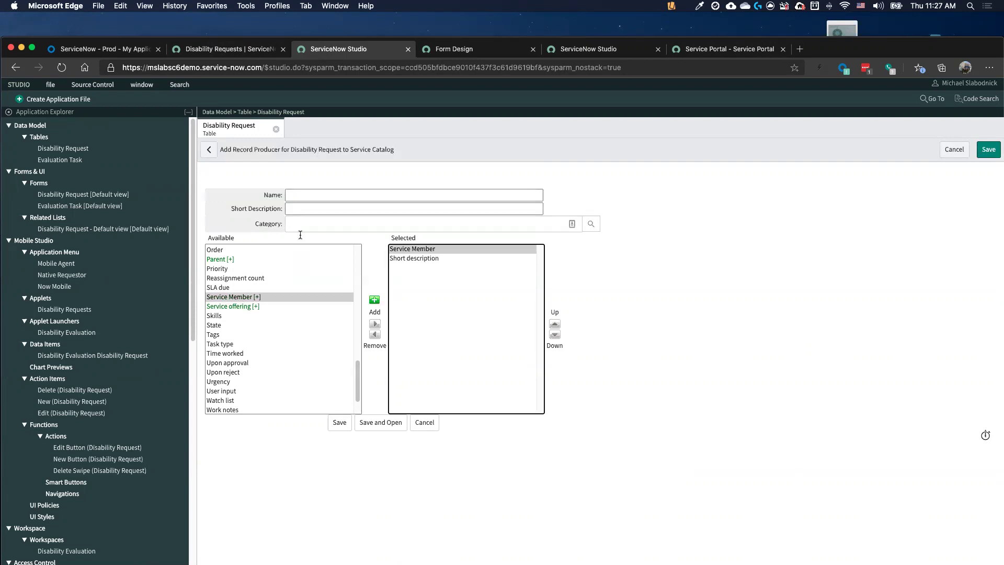
Return to the Service Portal home page.
{"action": "left_click", "coordinate": [699, 50]}
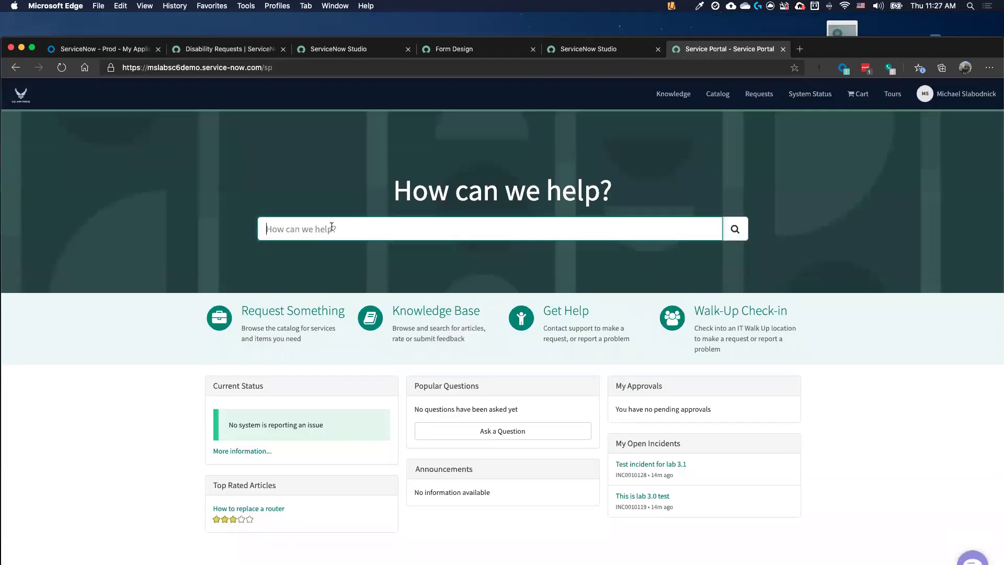
{"action": "type", "text": "rep"}
{"action": "key", "text": "BackSpace"}
{"action": "key", "text": "BackSpace"}
{"action": "key", "text": "BackSpace"}
{"action": "type", "text": "disa"}
{"action": "key", "text": "BackSpace"}
{"action": "key", "text": "BackSpace"}
{"action": "key", "text": "BackSpace"}
{"action": "key", "text": "BackSpace"}
Open the Report Disability item from the Departmental Services category of the service catalog.
{"action": "left_click", "coordinate": [281, 314]}
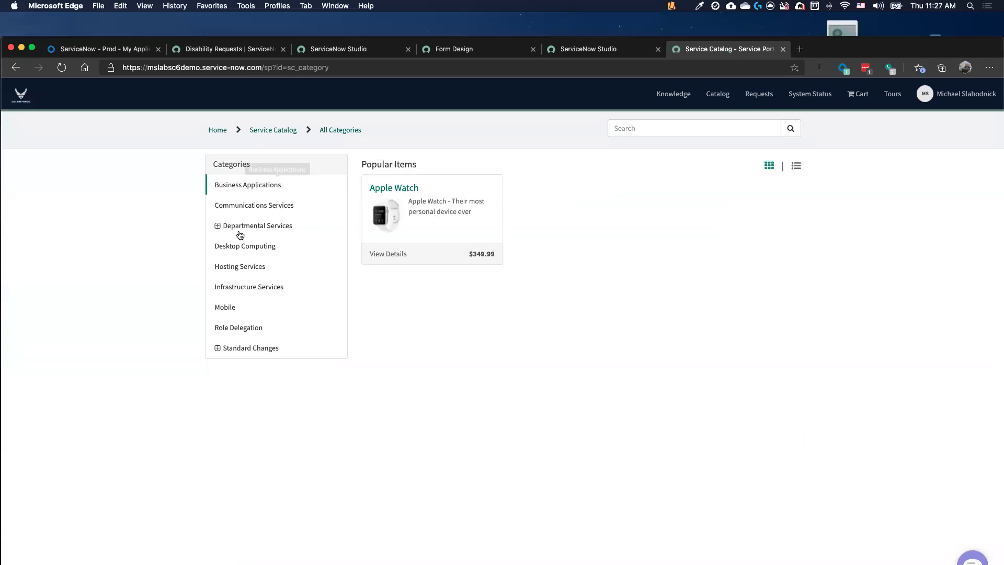
{"action": "left_click", "coordinate": [242, 228]}
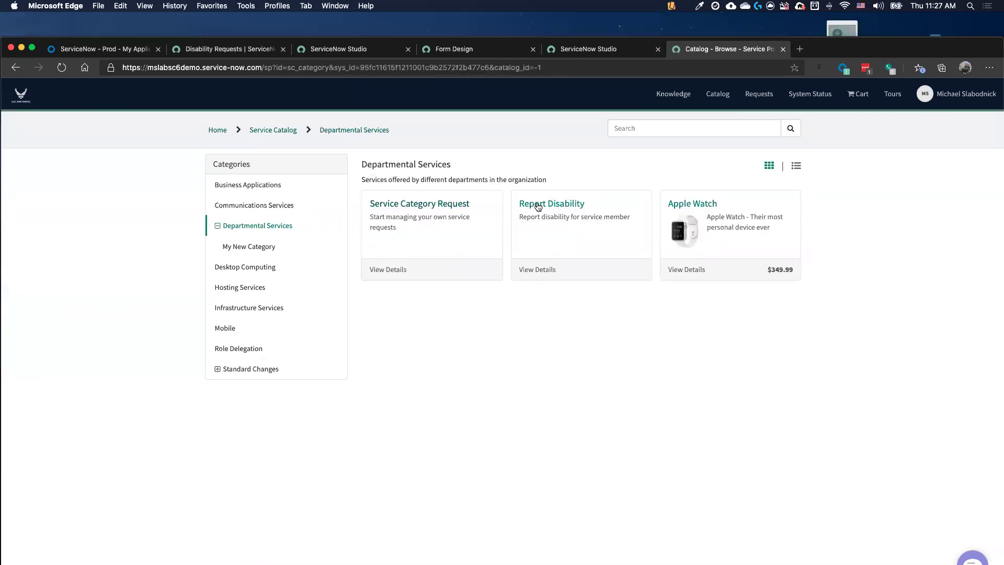
{"action": "left_click", "coordinate": [547, 208]}
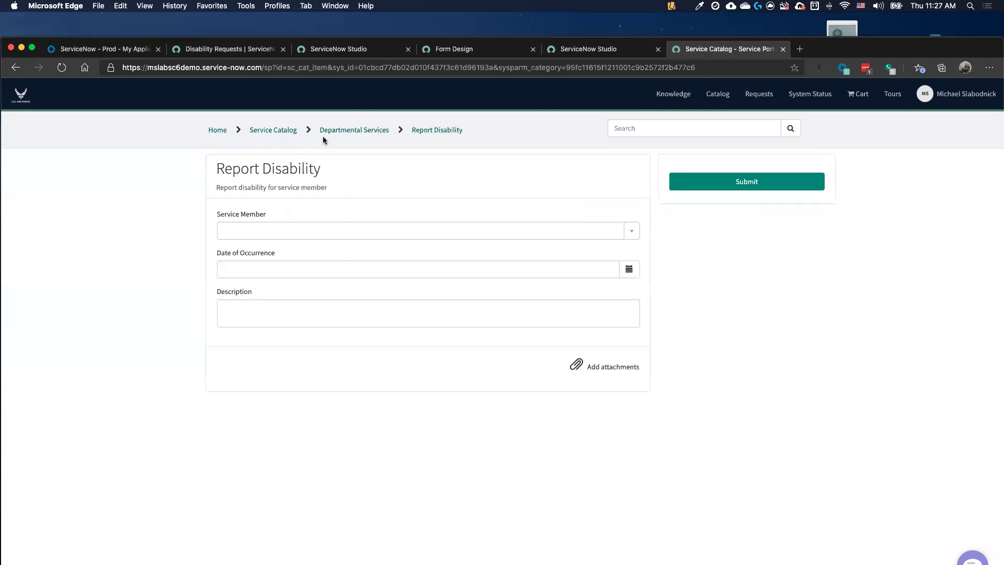
Find and select the affected person in the Service Member field of the Report Disability form.
{"action": "left_click", "coordinate": [250, 231]}
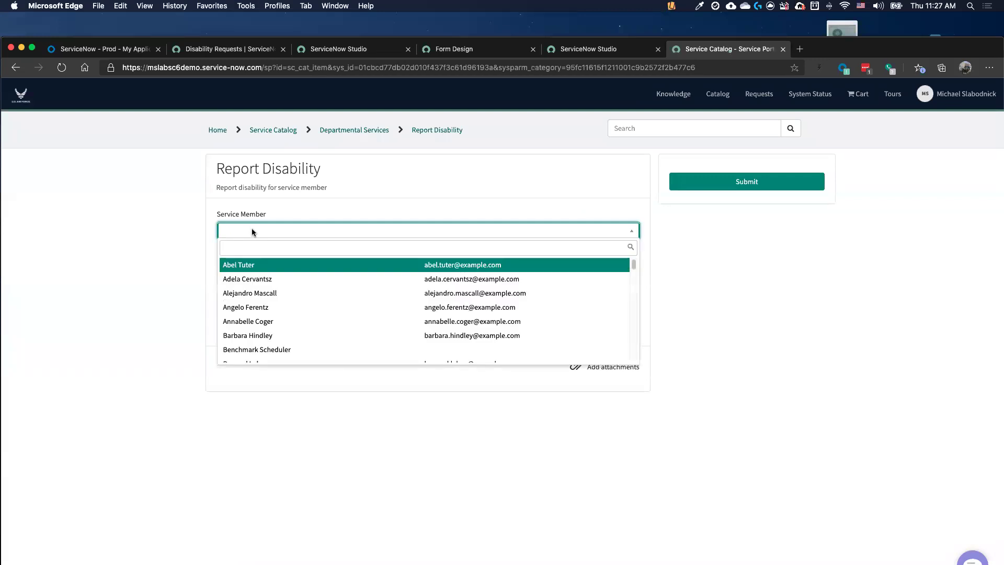
{"action": "type", "text": "hap"}
{"action": "key", "text": "BackSpace"}
{"action": "key", "text": "BackSpace"}
{"action": "key", "text": "BackSpace"}
{"action": "type", "text": "arnold"}
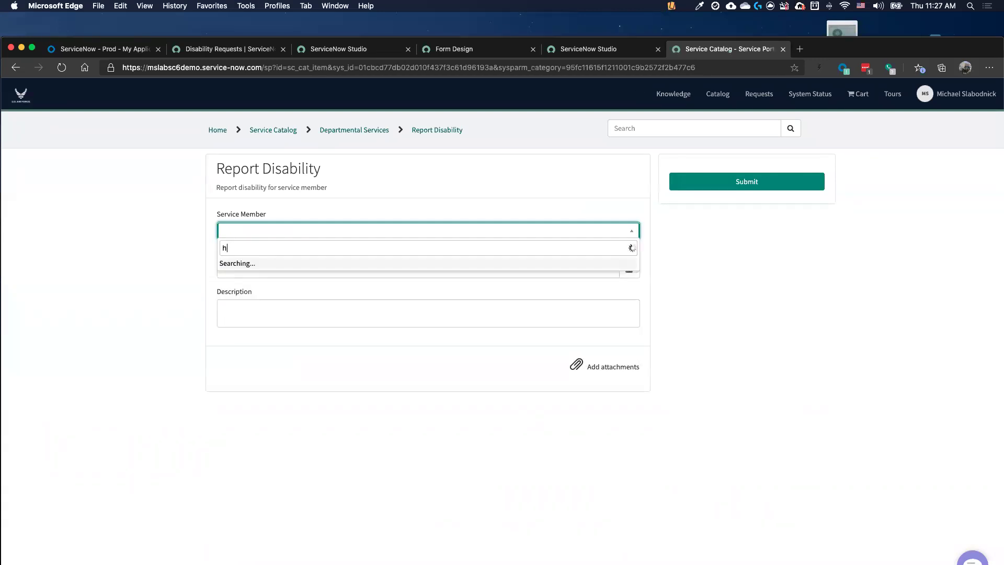
{"action": "key", "text": "BackSpace"}
{"action": "key", "text": "BackSpace"}
{"action": "key", "text": "BackSpace"}
{"action": "key", "text": "BackSpace"}
{"action": "key", "text": "BackSpace"}
{"action": "key", "text": "BackSpace"}
{"action": "type", "text": "henry"}
{"action": "key", "text": "Return"}
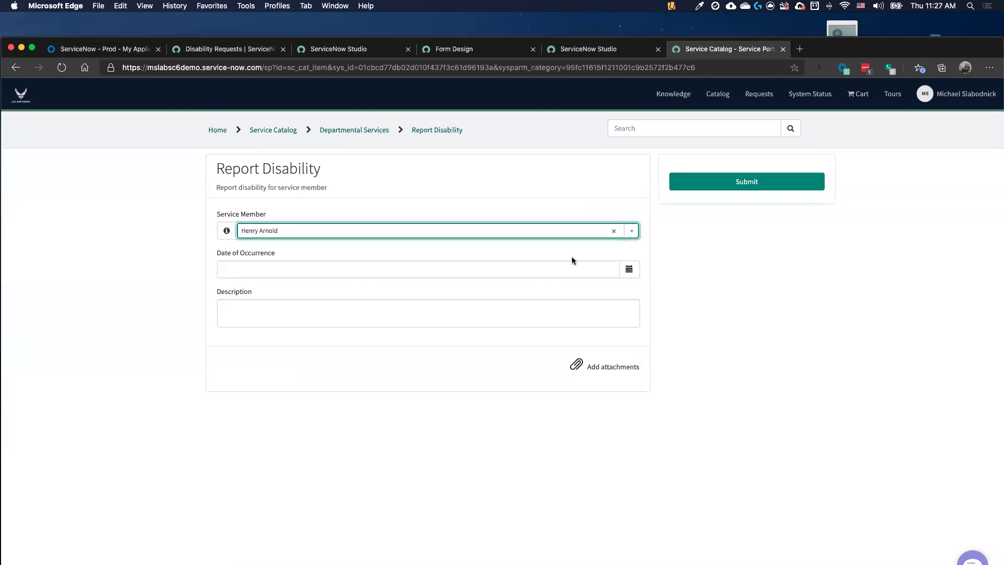
Complete and submit the disability report with Date of Occurrence 2020-07-21 and the description "I have an injury".
{"action": "left_click", "coordinate": [629, 269]}
{"action": "left_click", "coordinate": [664, 369]}
{"action": "left_click", "coordinate": [312, 319]}
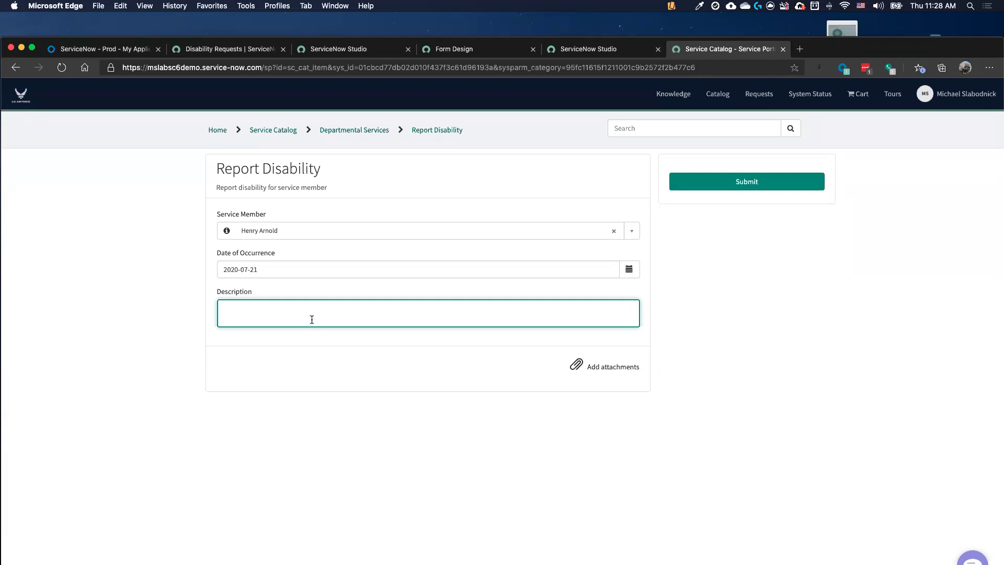
{"action": "type", "text": "I have an injury"}
{"action": "left_click", "coordinate": [714, 182]}
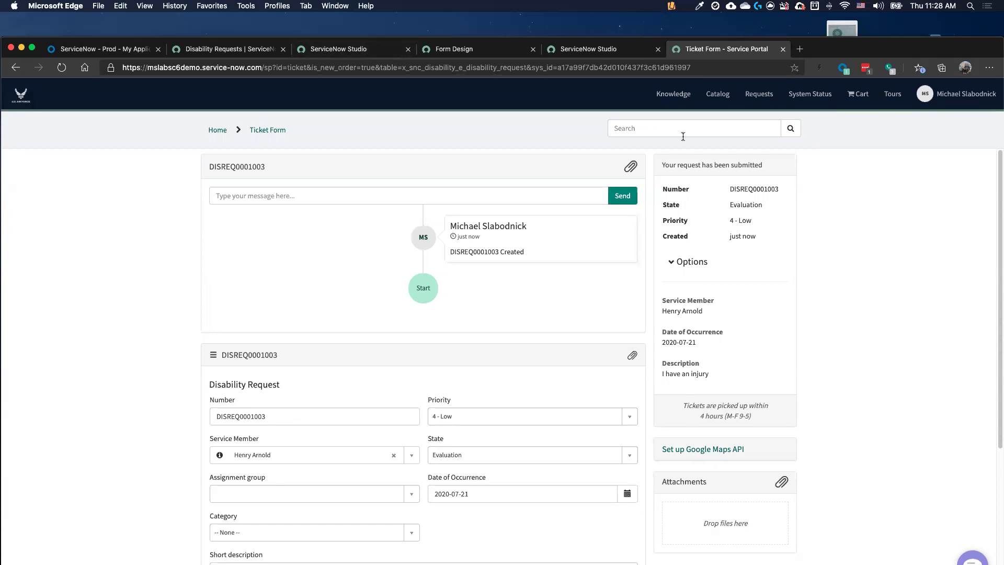
Return to Studio and cancel the unfinished record producer for the Disability Request table.
{"action": "double_click", "coordinate": [331, 40]}
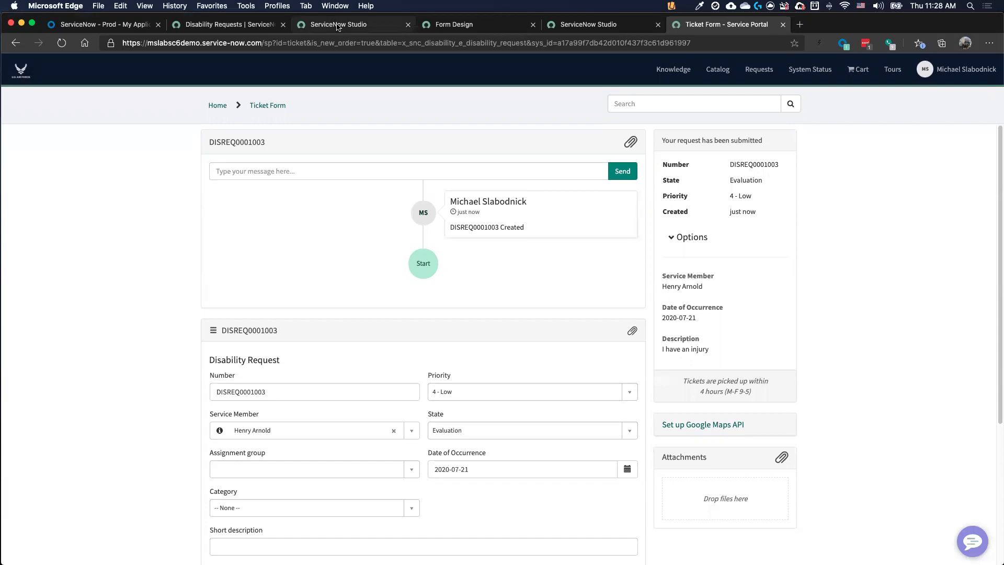
{"action": "left_click", "coordinate": [337, 26]}
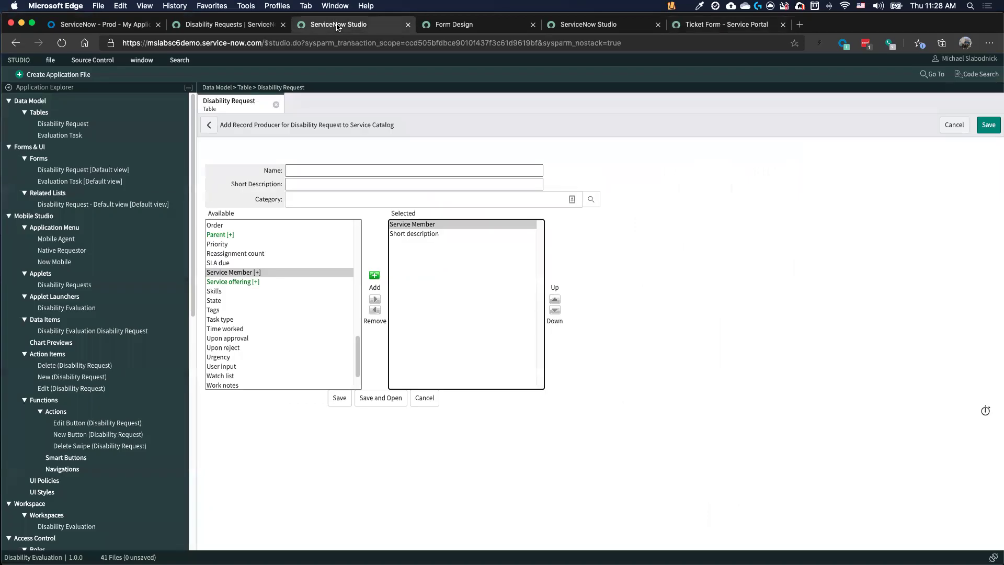
{"action": "left_click", "coordinate": [424, 399]}
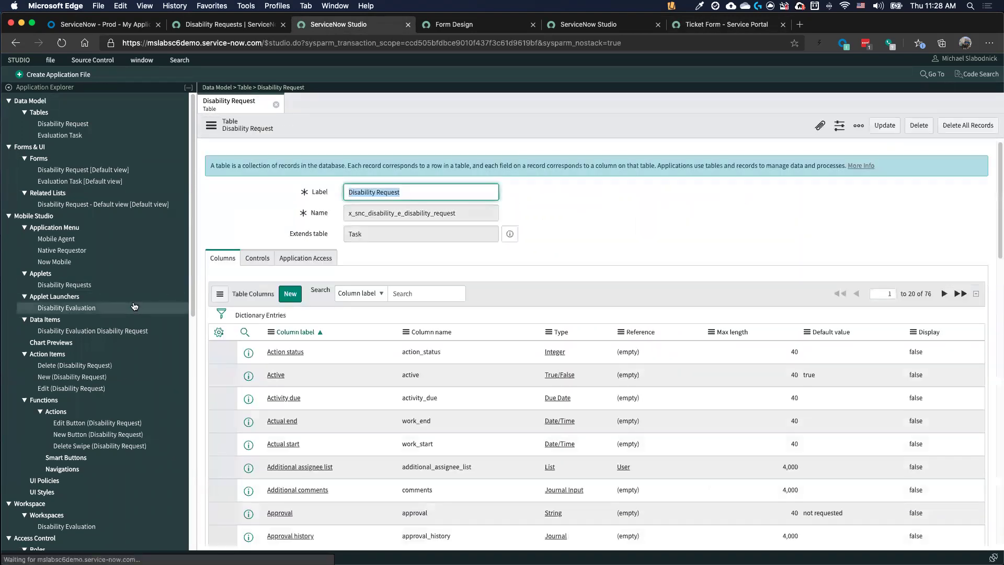
Open the Manage Disability Evaluation flow in Flow Designer from Studio's application files and widen its window.
{"action": "scroll", "coordinate": [135, 307], "scroll_direction": "down", "scroll_amount": 1}
{"action": "scroll", "coordinate": [134, 306], "scroll_direction": "down", "scroll_amount": 15}
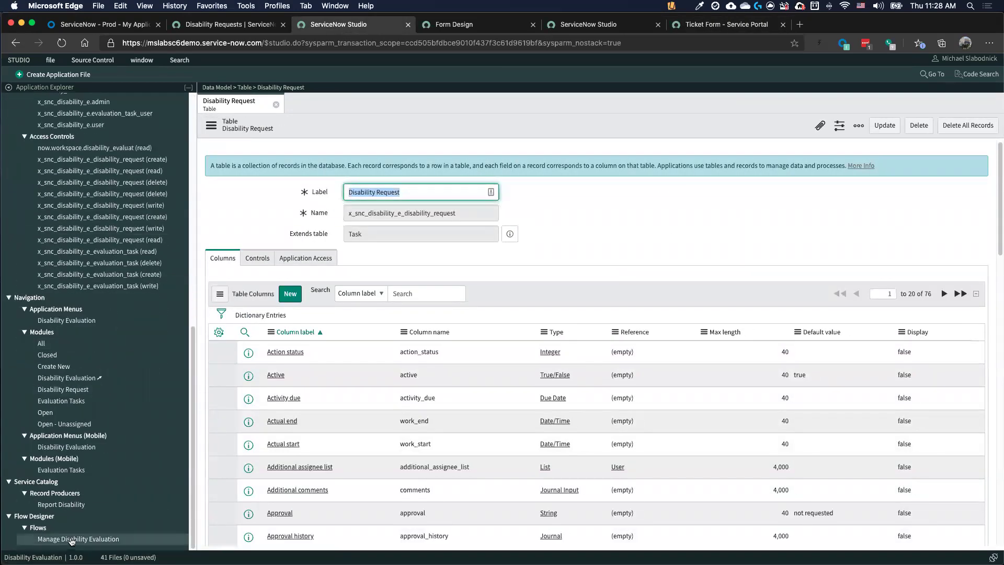
{"action": "left_click", "coordinate": [84, 539]}
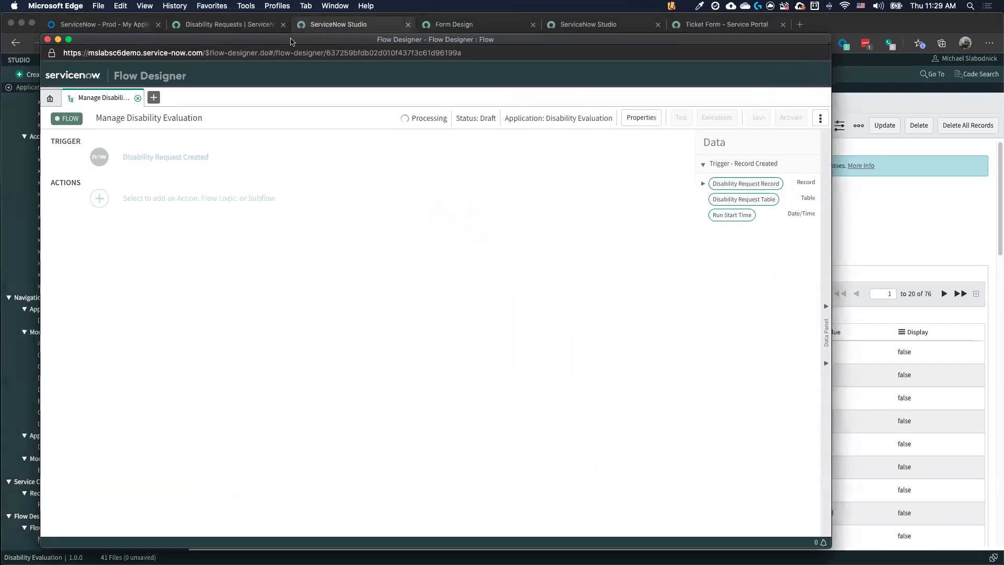
{"action": "left_click_drag", "start_coordinate": [47, 123], "coordinate": [17, 125]}
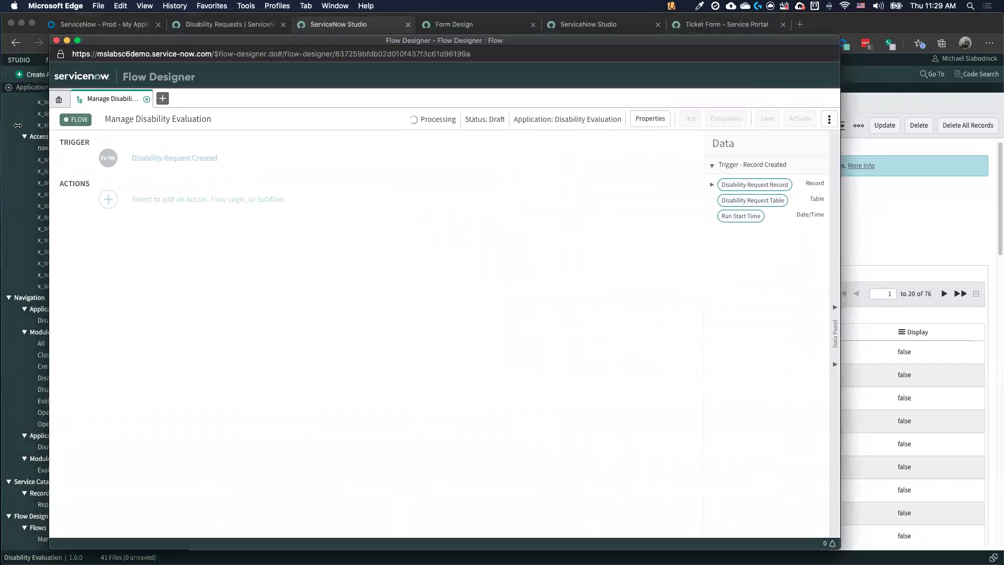
{"action": "left_click_drag", "start_coordinate": [840, 177], "coordinate": [965, 177]}
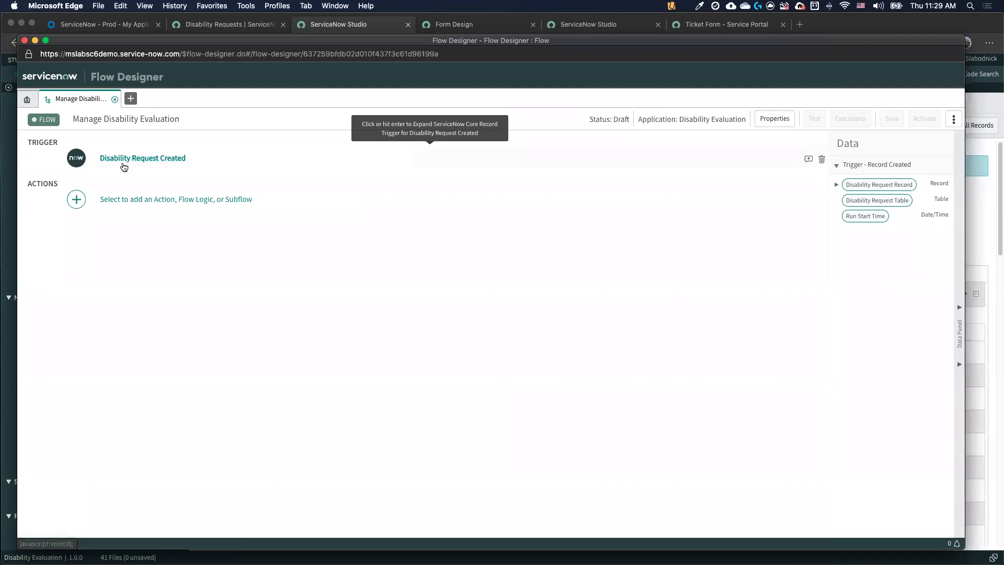
Add a Create Record action to the Manage Disability Evaluation flow and set its table to Evaluation Task.
{"action": "left_click", "coordinate": [160, 197]}
{"action": "left_click", "coordinate": [145, 200]}
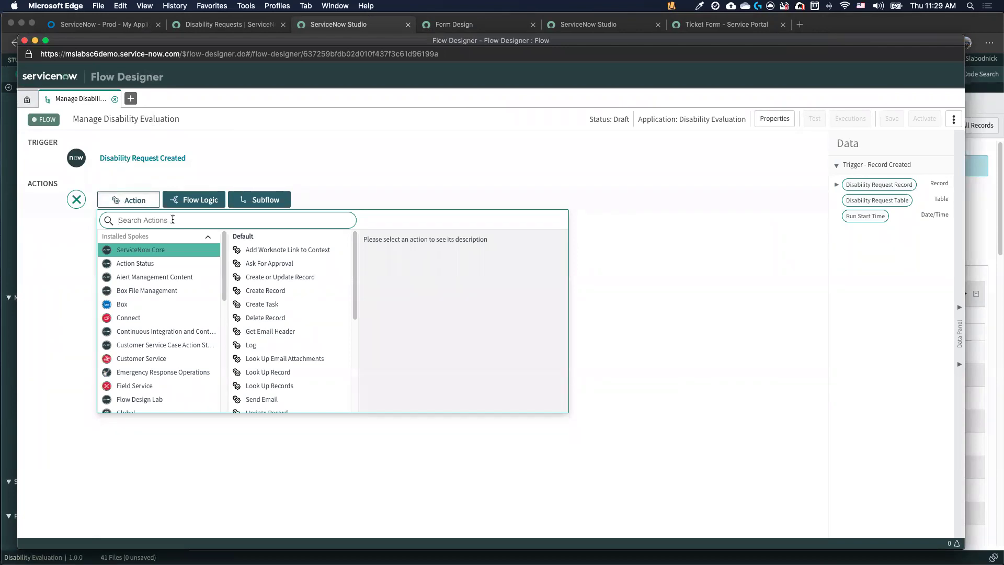
{"action": "type", "text": "create"}
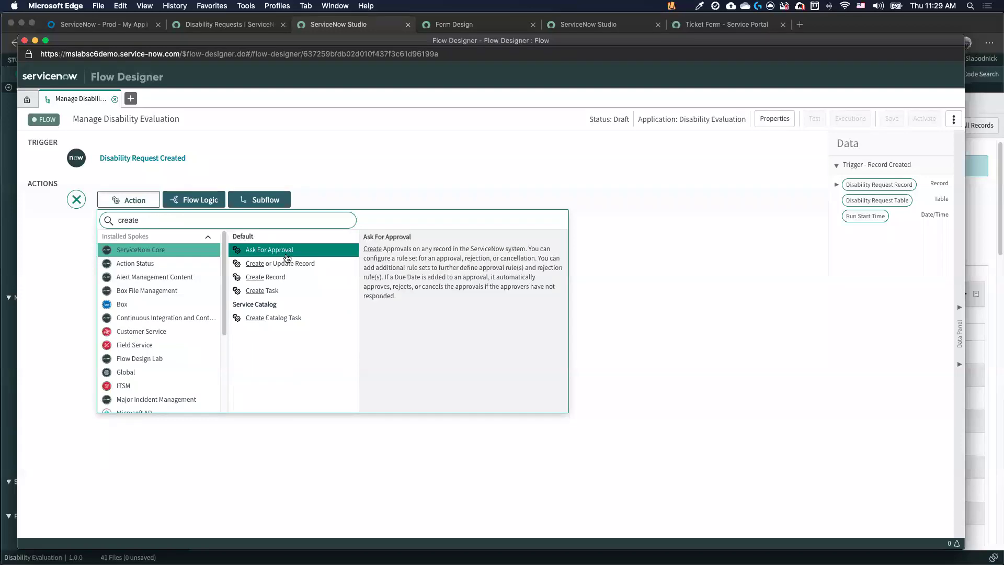
{"action": "left_click", "coordinate": [284, 279]}
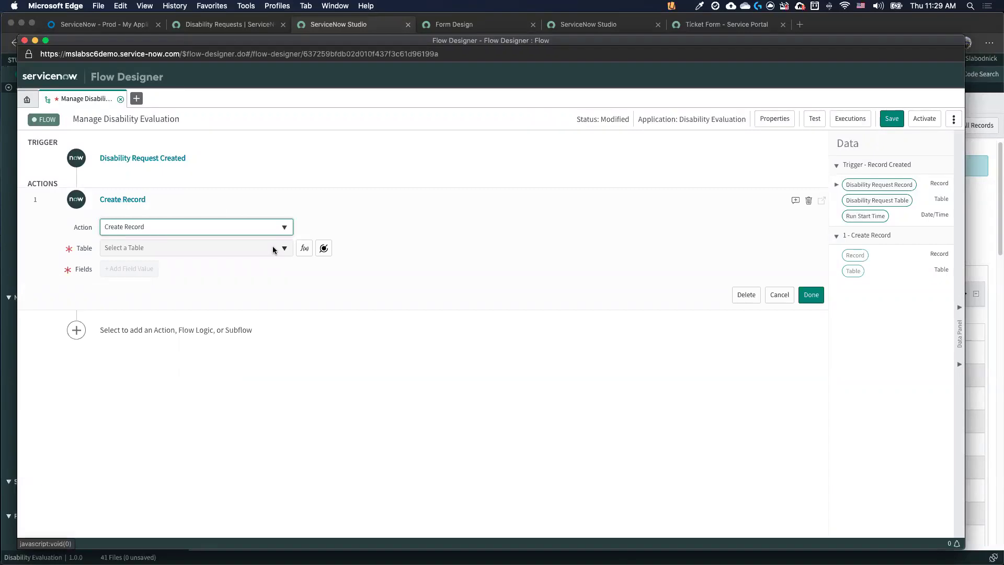
{"action": "left_click", "coordinate": [273, 248]}
{"action": "type", "text": "disa"}
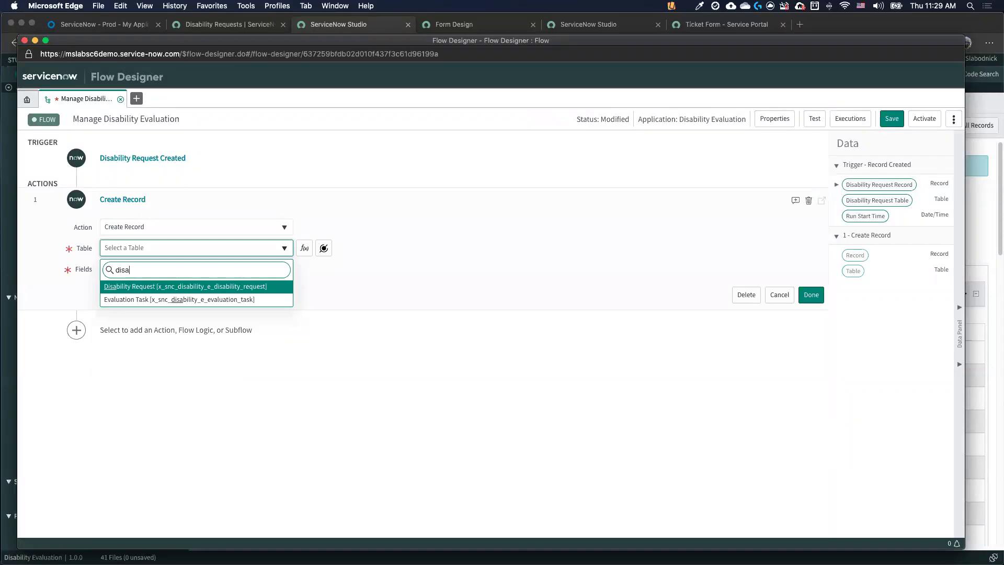
{"action": "left_click", "coordinate": [165, 300]}
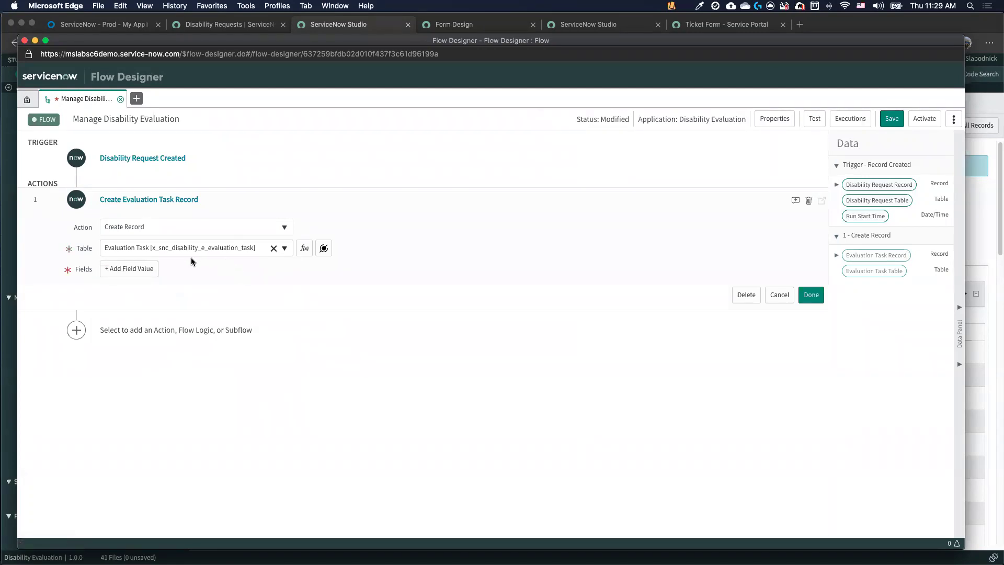
Add a field value to the Create Evaluation Task Record action, setting Assignment group to Medical Evaluation Board.
{"action": "left_click", "coordinate": [132, 270]}
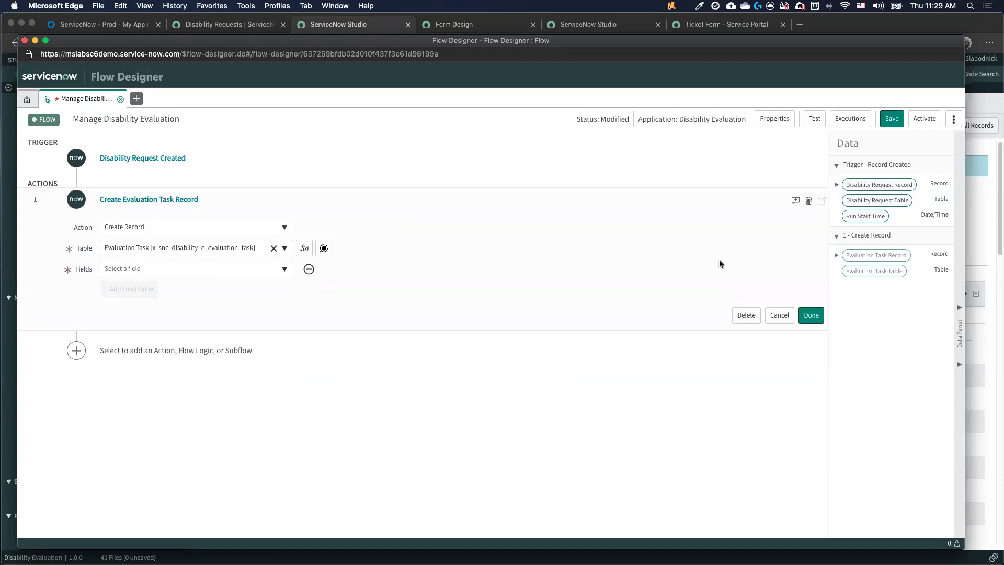
{"action": "left_click", "coordinate": [264, 271]}
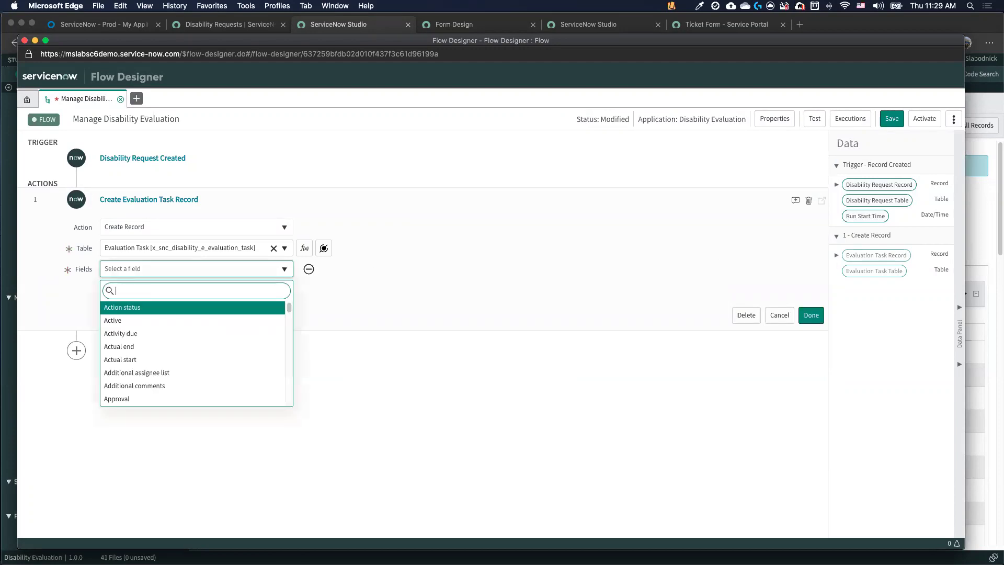
{"action": "type", "text": "assign"}
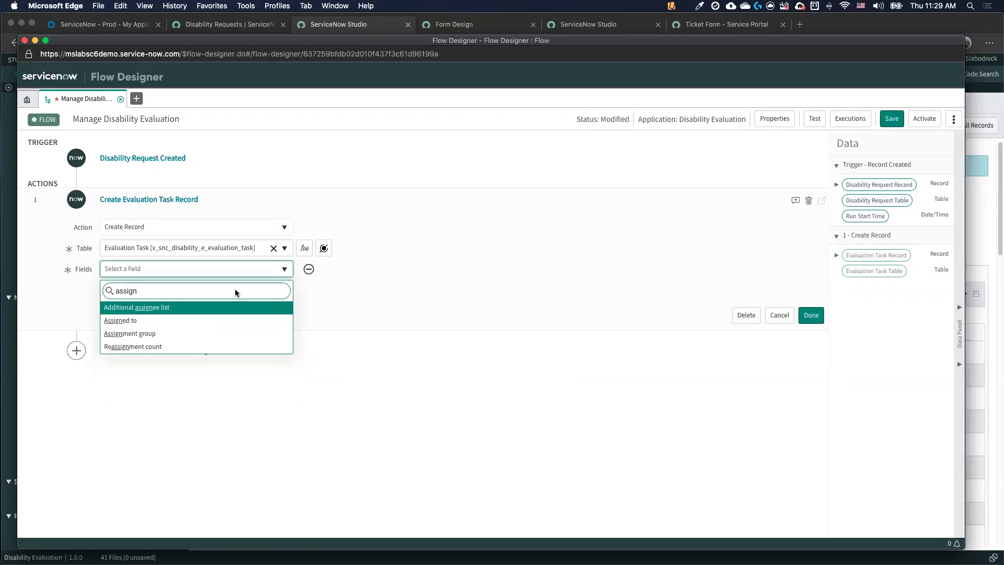
{"action": "left_click", "coordinate": [180, 335]}
{"action": "left_click", "coordinate": [412, 270]}
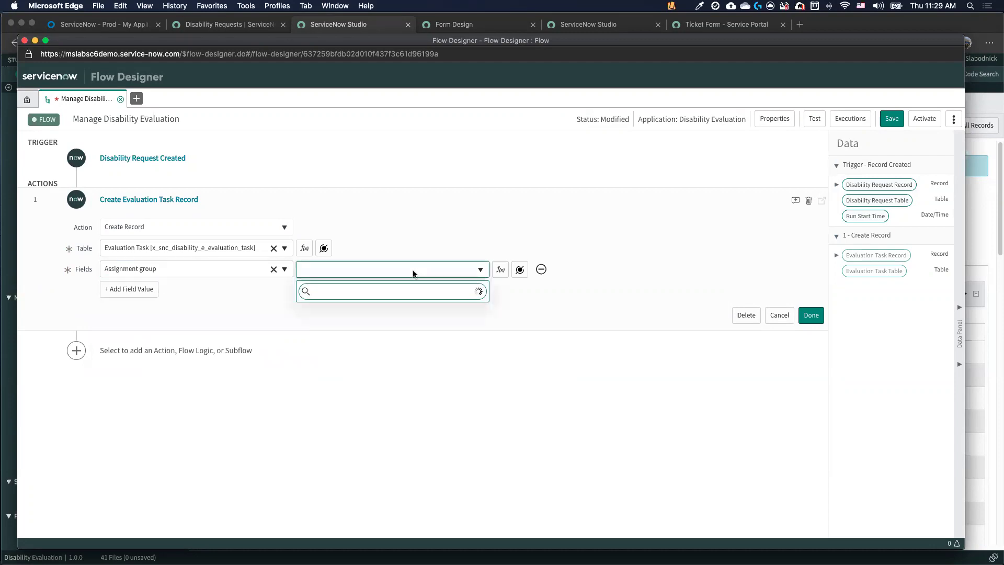
{"action": "type", "text": "medi"}
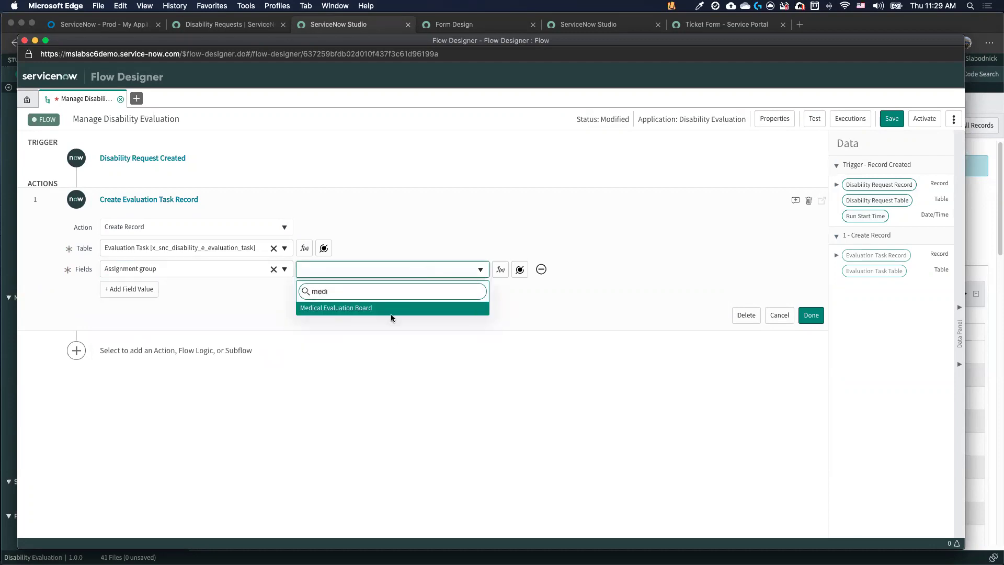
{"action": "left_click", "coordinate": [391, 310]}
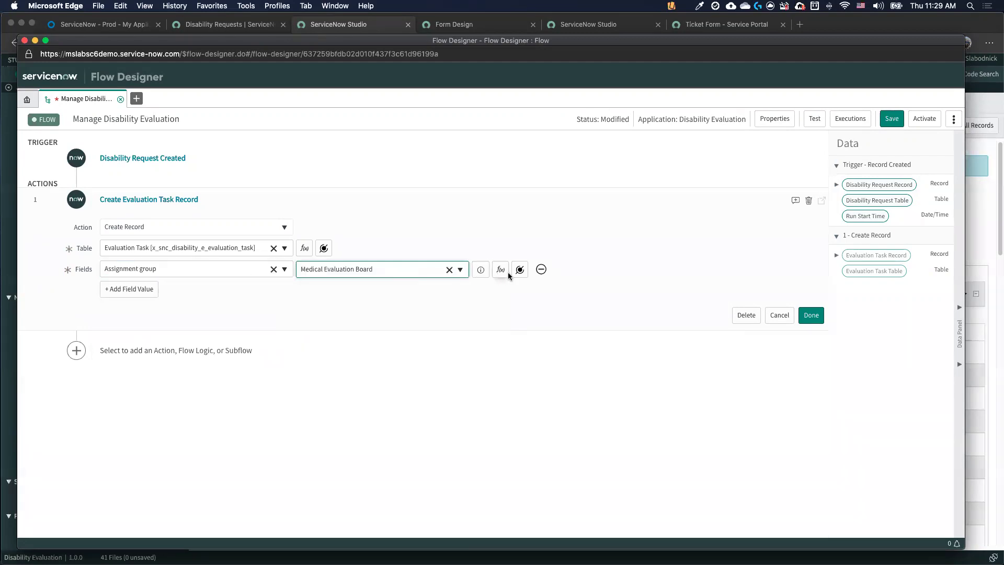
Add the Disability Evaluation field, map it to the trigger's Disability Request Record, and finish the Create Record action.
{"action": "left_click", "coordinate": [132, 290]}
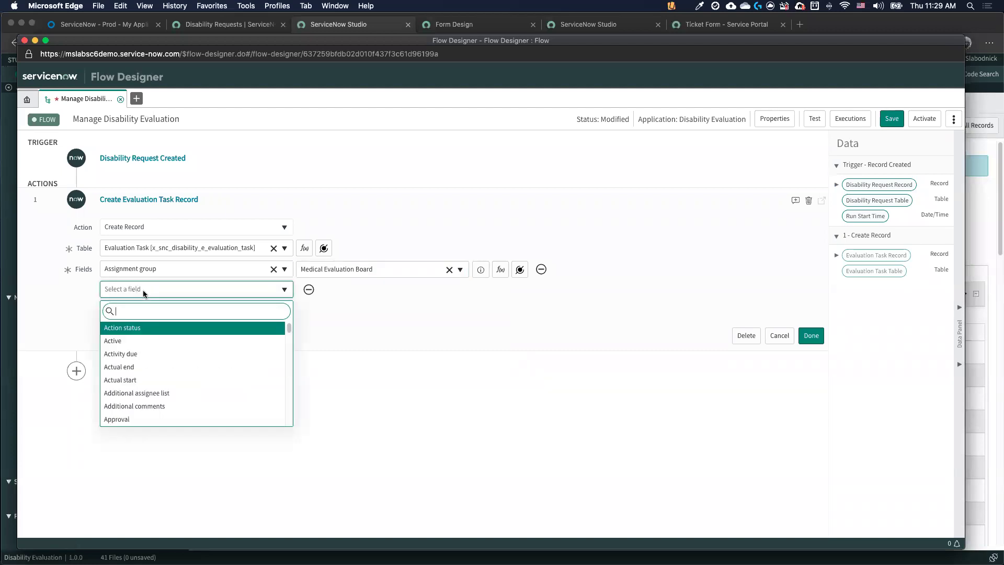
{"action": "type", "text": "disa"}
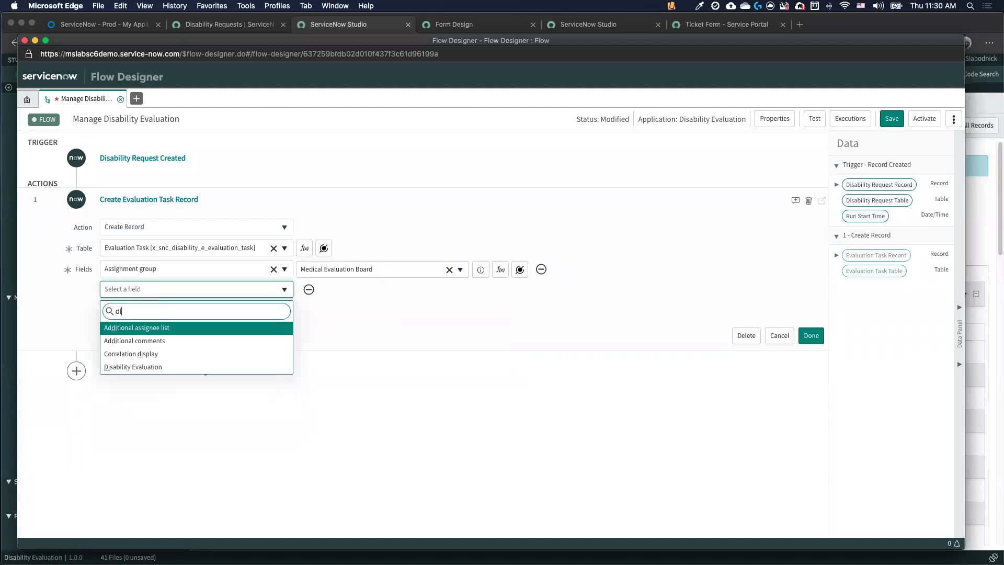
{"action": "left_click", "coordinate": [168, 330]}
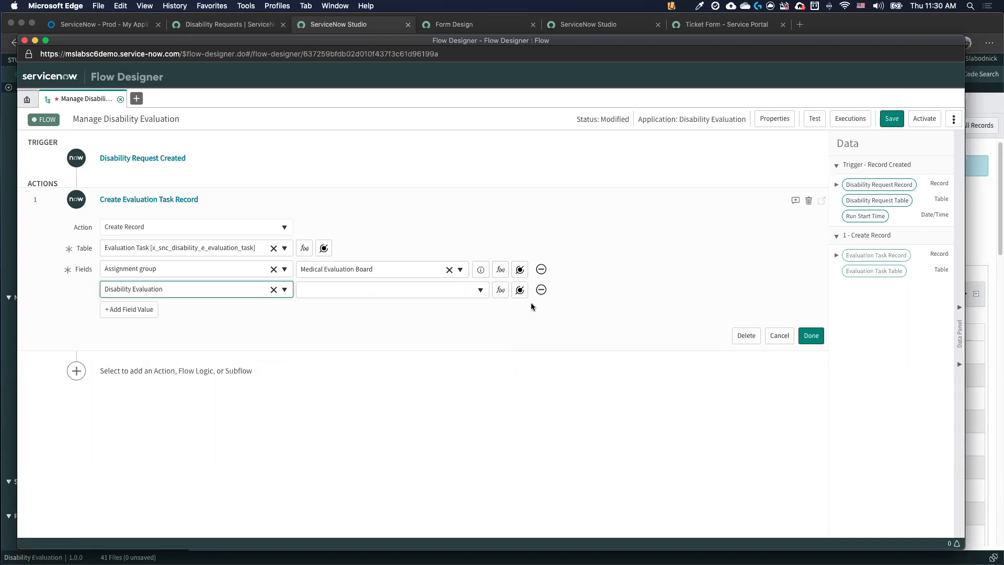
{"action": "left_click", "coordinate": [520, 290]}
{"action": "left_click", "coordinate": [522, 339]}
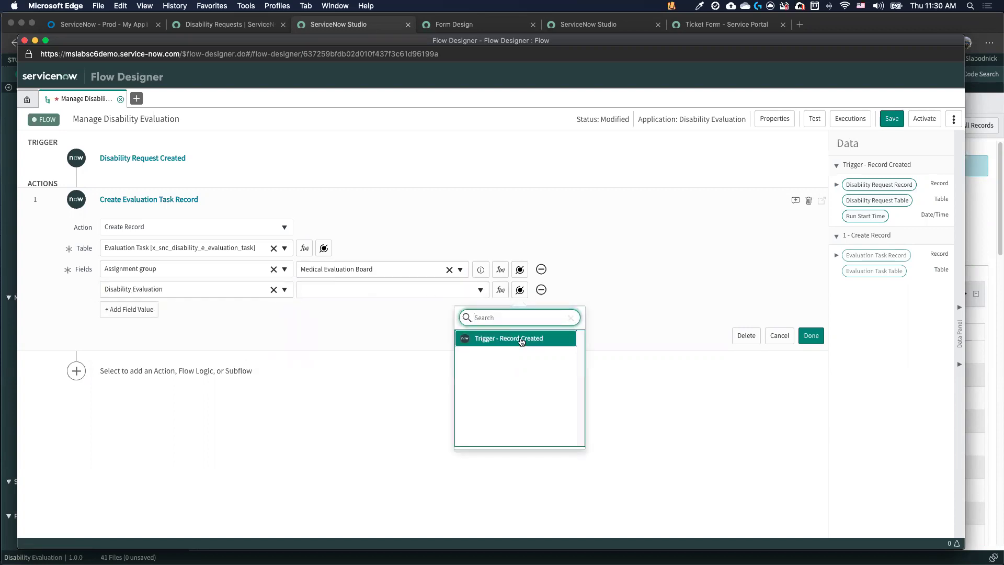
{"action": "left_click", "coordinate": [614, 337]}
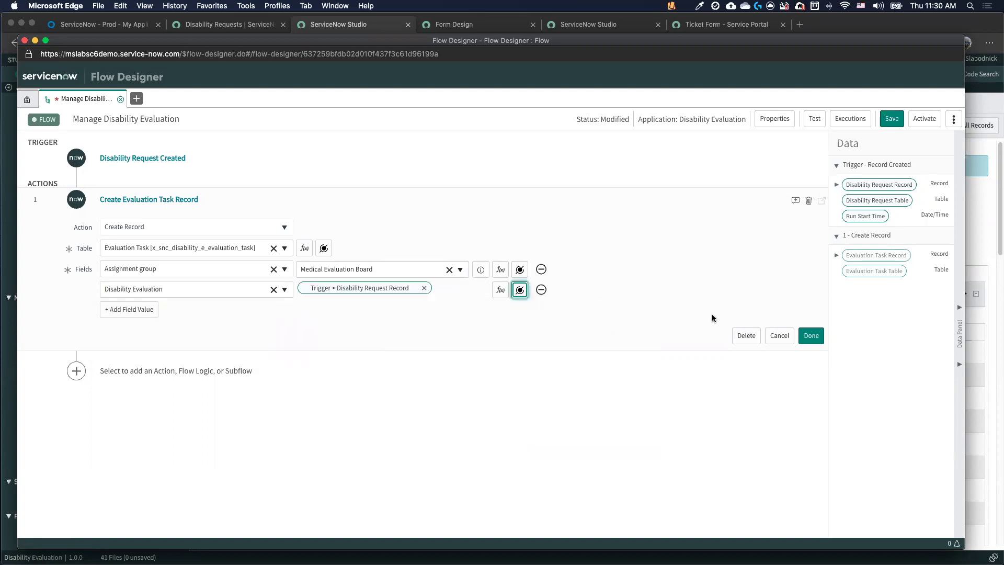
{"action": "left_click", "coordinate": [811, 336]}
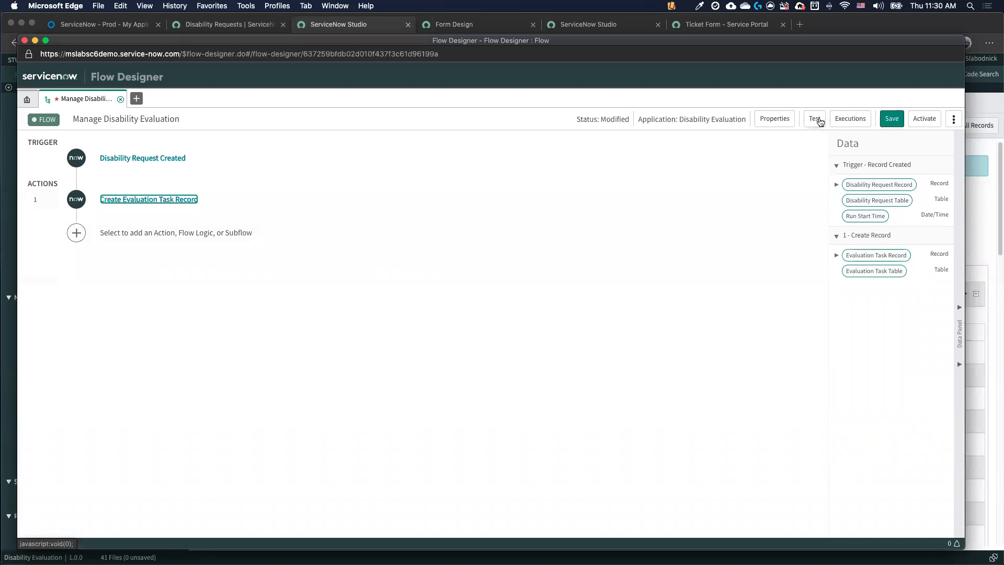
Save the Manage Disability Evaluation flow and run a test with disability request record DISREQ0001001.
{"action": "left_click", "coordinate": [891, 120]}
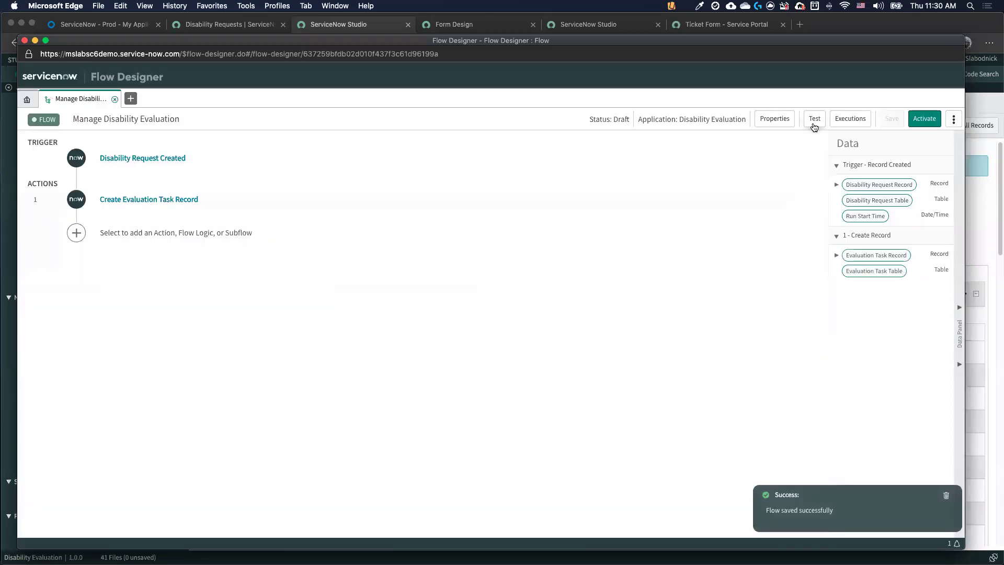
{"action": "left_click", "coordinate": [815, 119]}
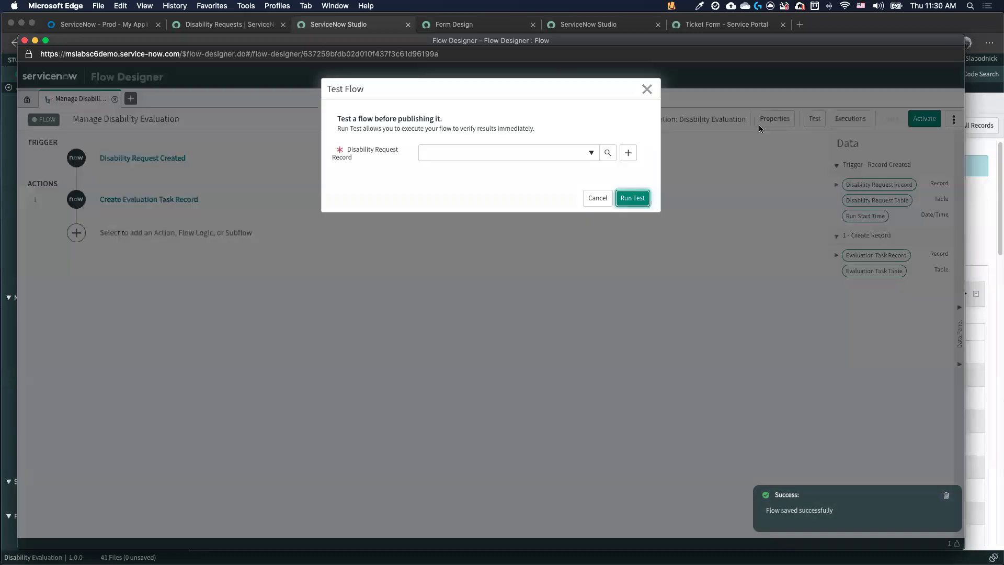
{"action": "left_click", "coordinate": [464, 155]}
{"action": "left_click", "coordinate": [455, 191]}
{"action": "left_click", "coordinate": [634, 199]}
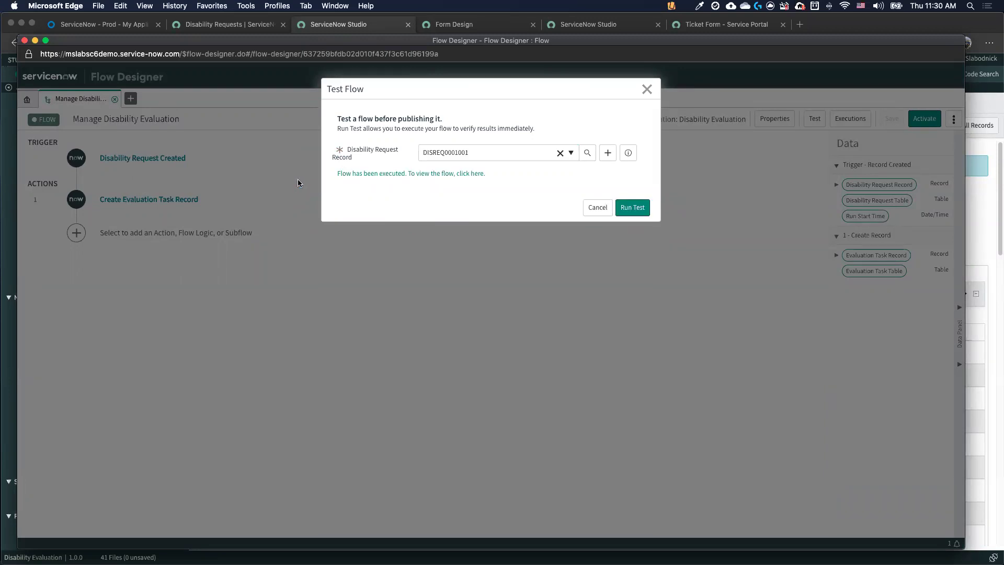
Examine the Create Record action's configuration and output in the test run's execution details, and close the details and the test dialog.
{"action": "left_click", "coordinate": [382, 174]}
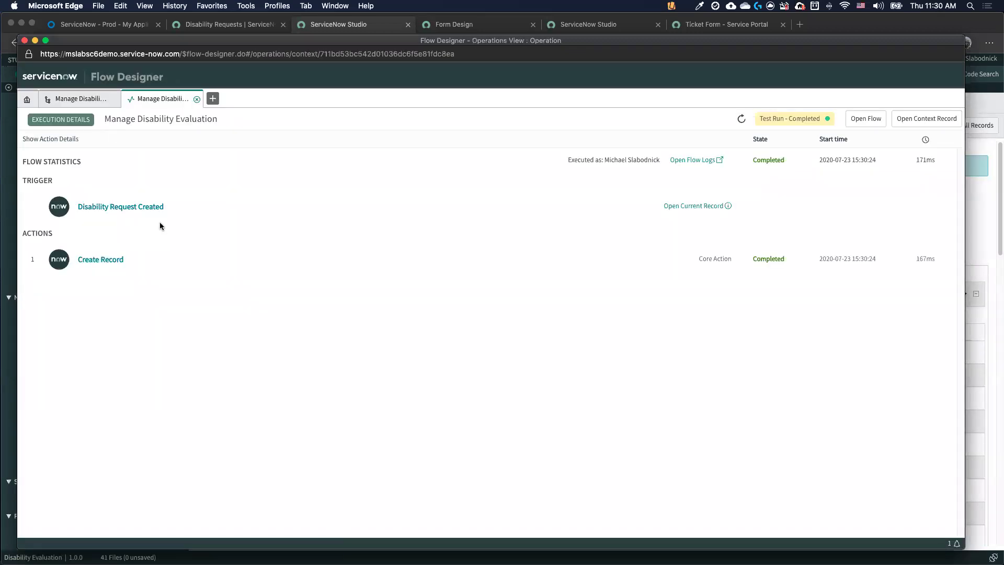
{"action": "left_click", "coordinate": [183, 264]}
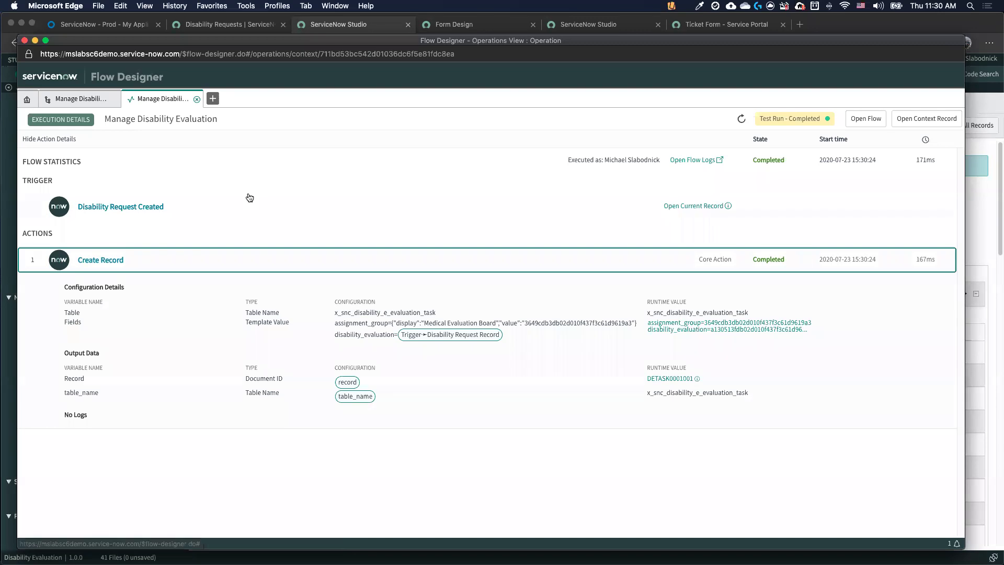
{"action": "left_click", "coordinate": [196, 103]}
{"action": "left_click", "coordinate": [595, 209]}
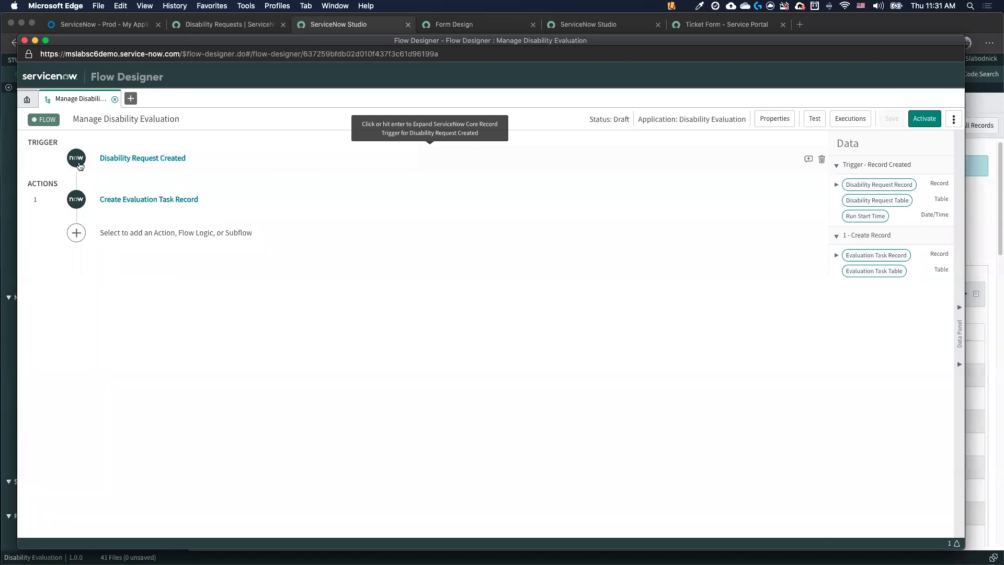
{"action": "left_click", "coordinate": [25, 101]}
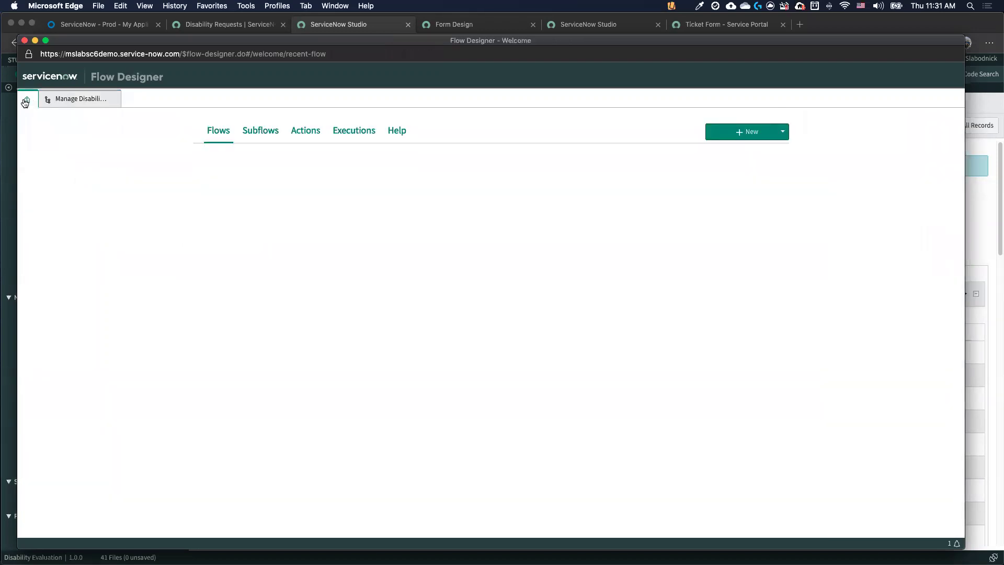
{"action": "left_click", "coordinate": [55, 99]}
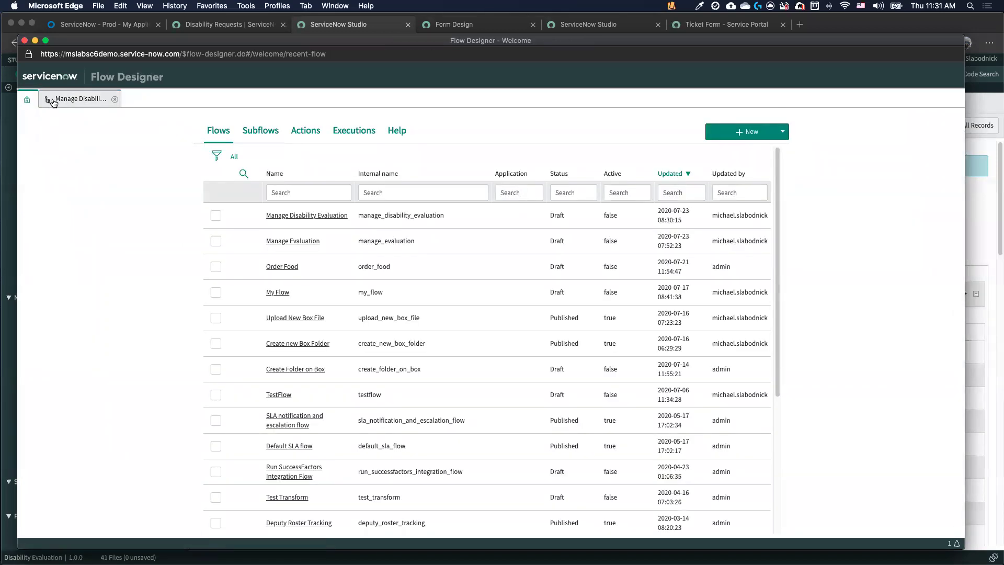
Start adding a second action to the flow and examine the installed and not installed spokes on offer.
{"action": "left_click", "coordinate": [144, 232]}
{"action": "left_click", "coordinate": [144, 234]}
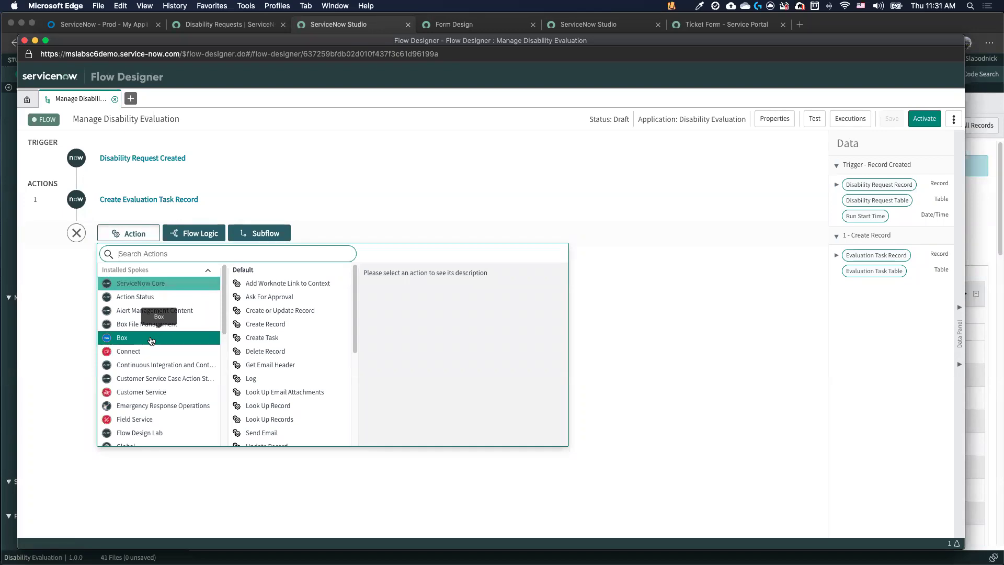
{"action": "scroll", "coordinate": [151, 340], "scroll_direction": "down", "scroll_amount": 3}
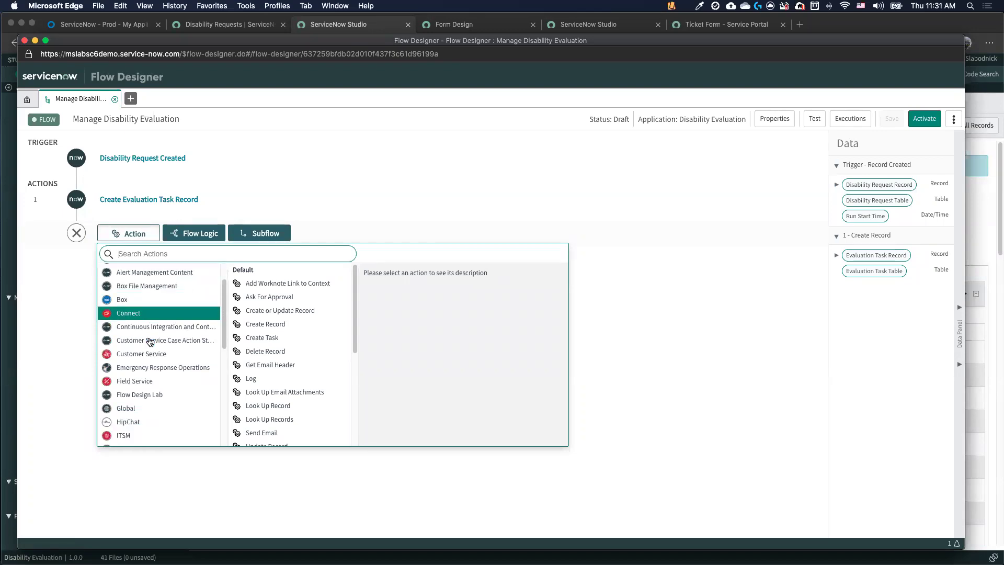
{"action": "scroll", "coordinate": [150, 341], "scroll_direction": "down", "scroll_amount": 7}
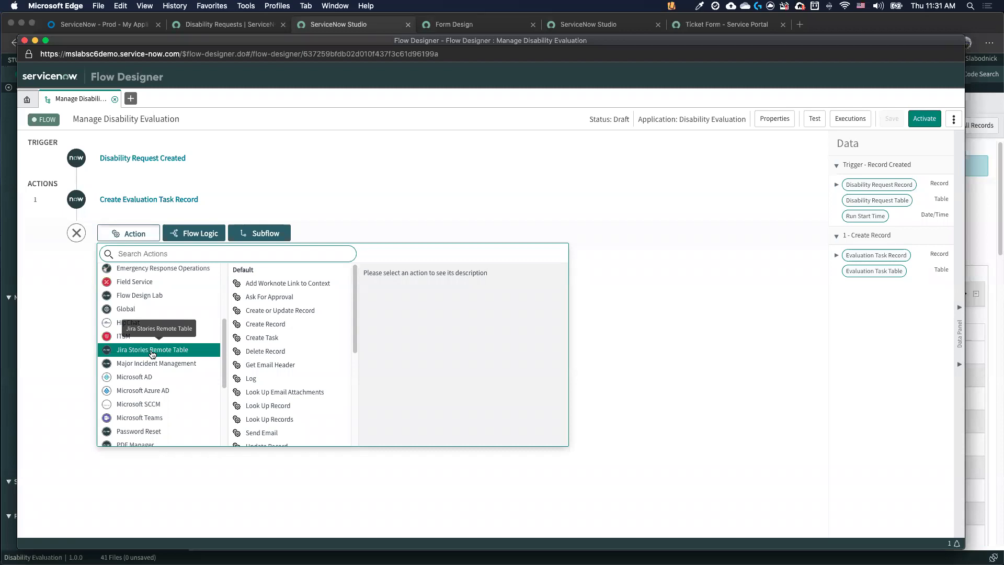
{"action": "scroll", "coordinate": [152, 354], "scroll_direction": "down", "scroll_amount": 6}
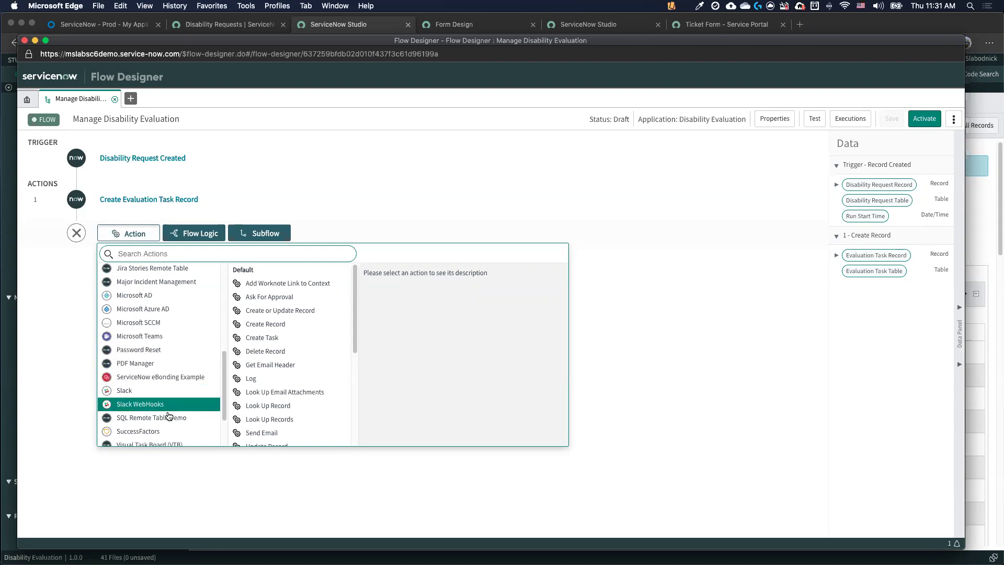
{"action": "scroll", "coordinate": [170, 418], "scroll_direction": "down", "scroll_amount": 2}
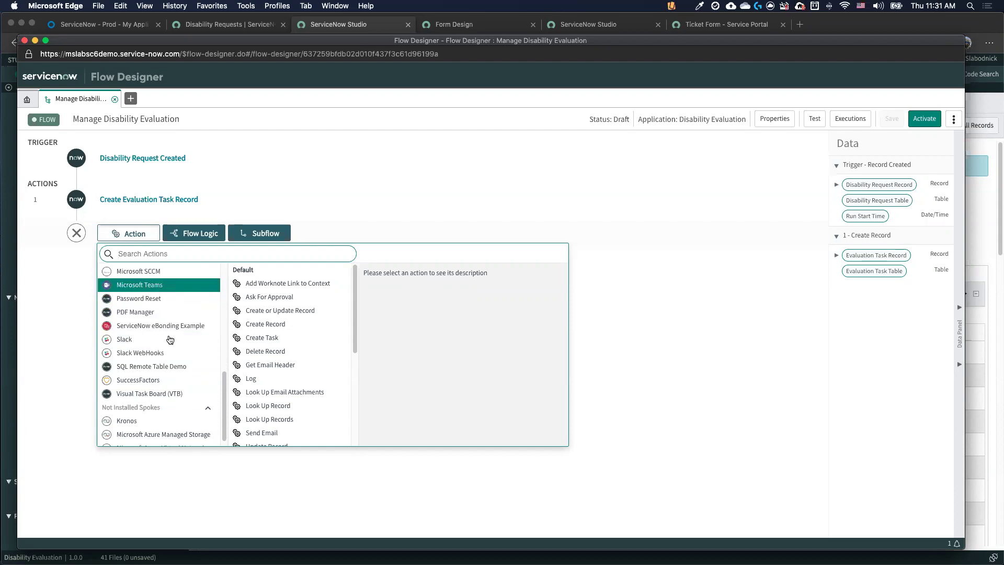
{"action": "scroll", "coordinate": [171, 348], "scroll_direction": "down", "scroll_amount": 1}
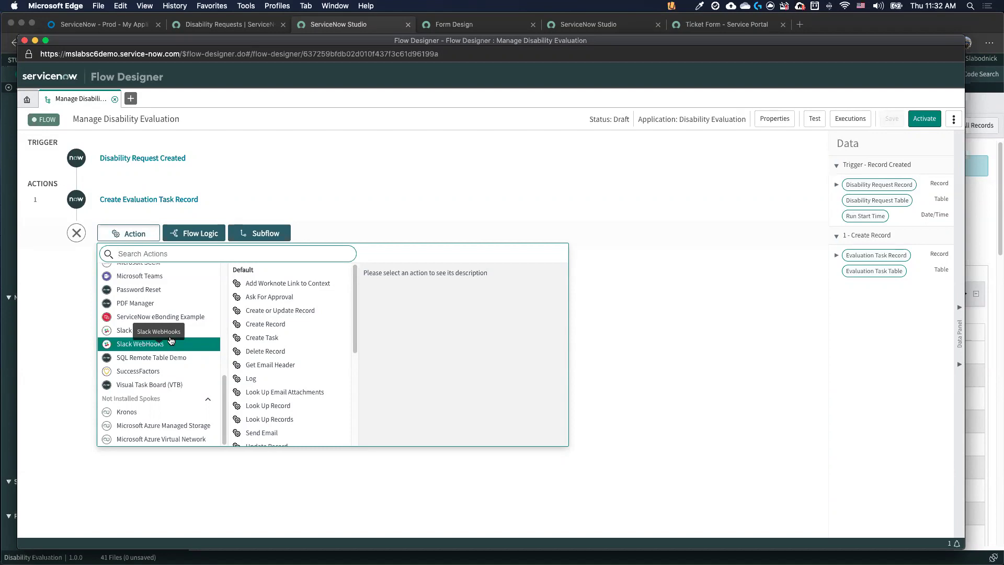
{"action": "scroll", "coordinate": [158, 294], "scroll_direction": "up", "scroll_amount": 5}
{"action": "scroll", "coordinate": [159, 295], "scroll_direction": "up", "scroll_amount": 4}
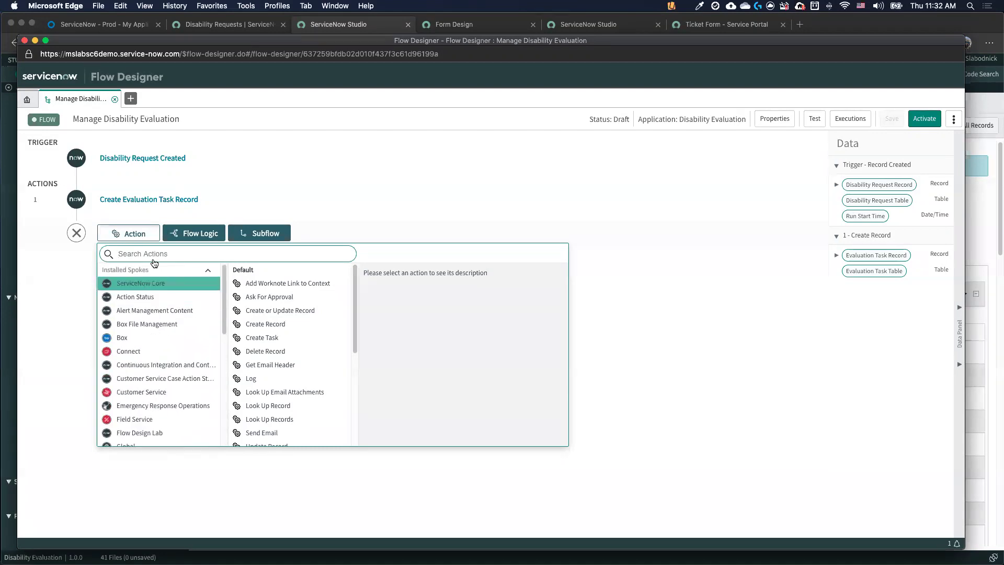
Search the actions for "order" and add the Global spoke's Order Food action as the flow's second action.
{"action": "type", "text": "order"}
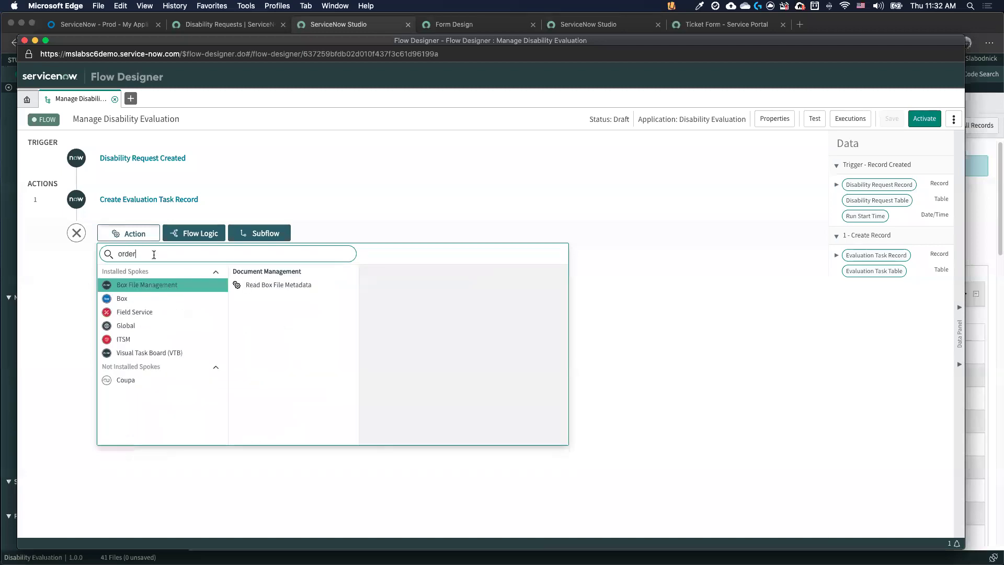
{"action": "left_click", "coordinate": [142, 326]}
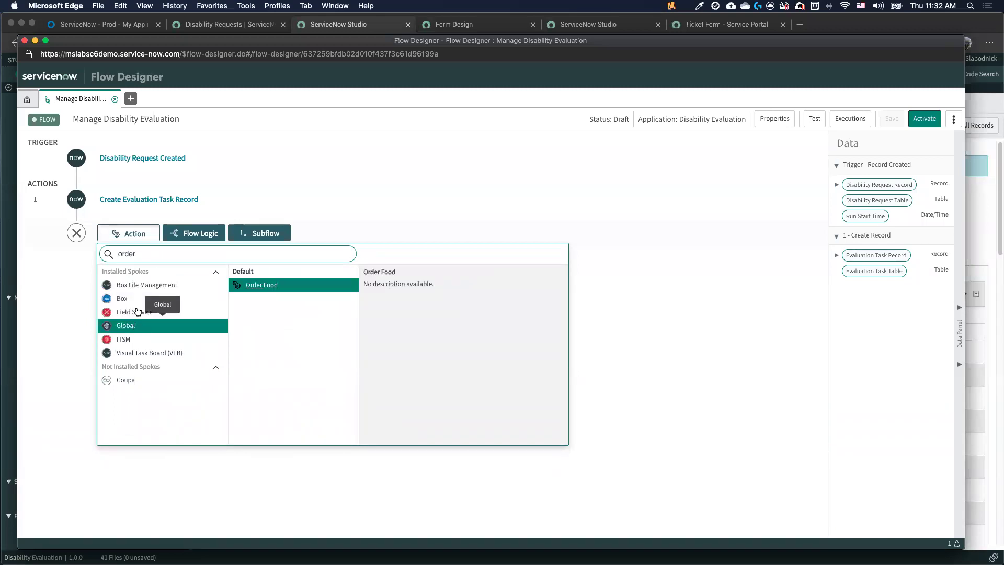
{"action": "left_click", "coordinate": [271, 285]}
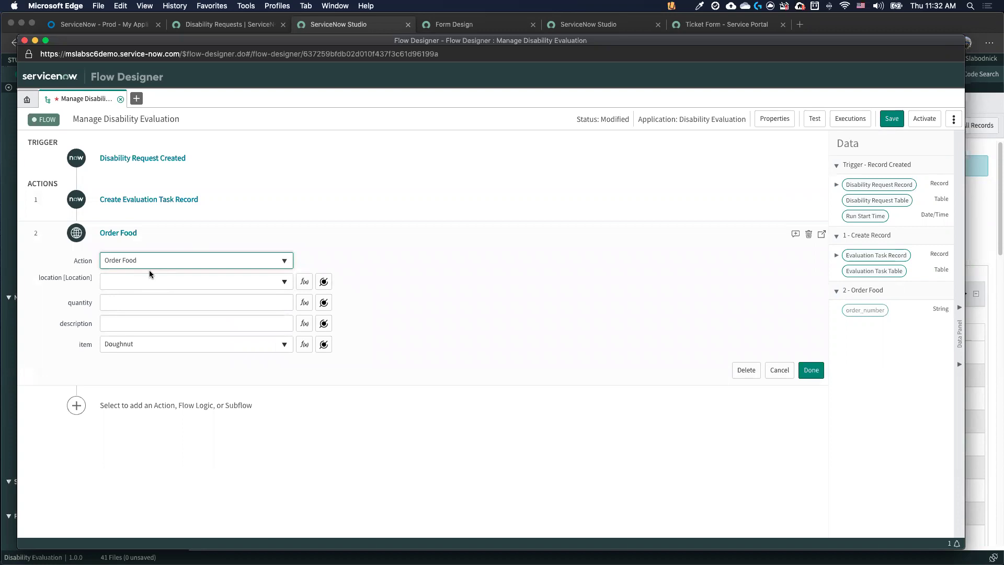
Map the Order Food action's location to the Create Record action's Evaluation Task Record > Assigned to > Location.
{"action": "left_click", "coordinate": [323, 282]}
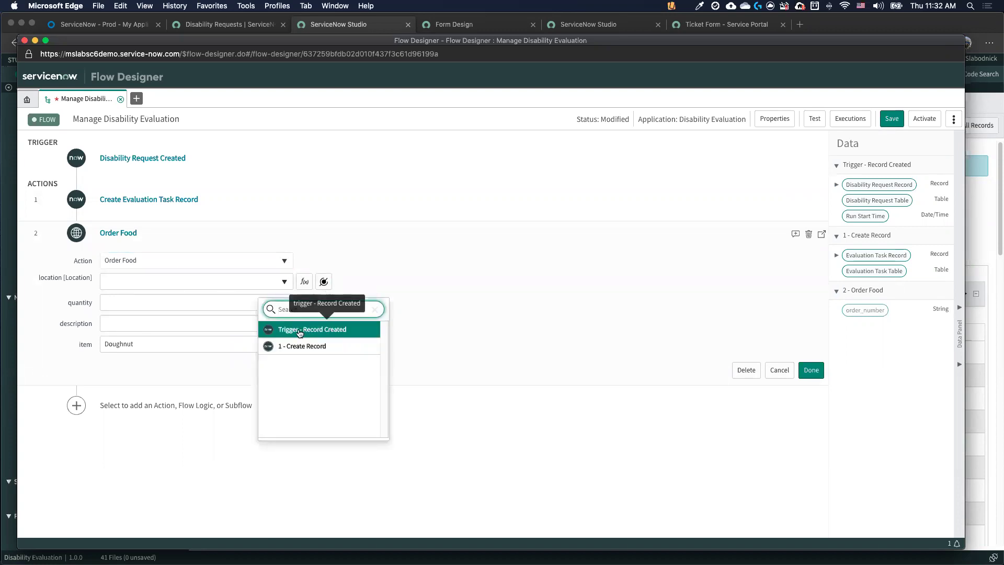
{"action": "left_click", "coordinate": [306, 346]}
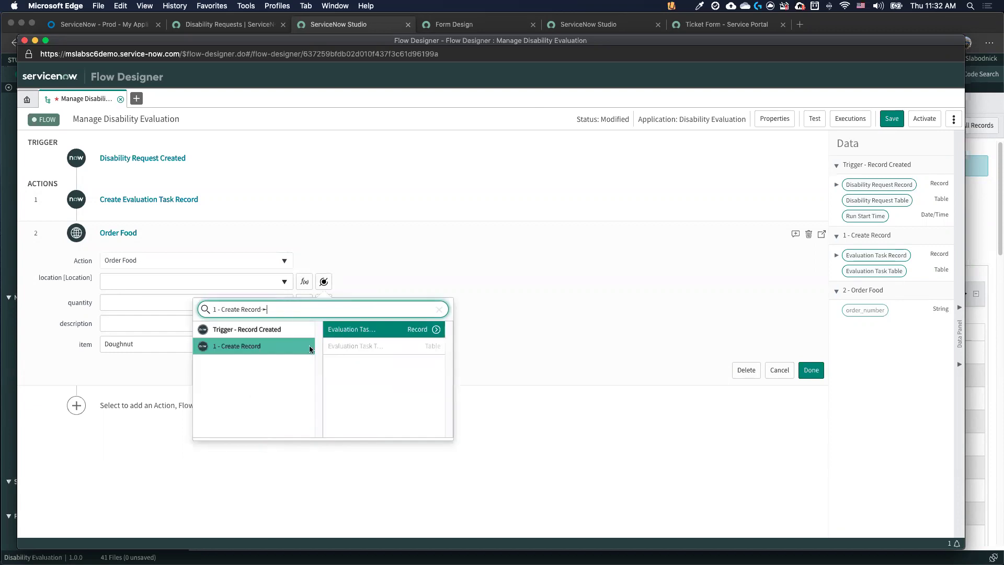
{"action": "left_click", "coordinate": [438, 329]}
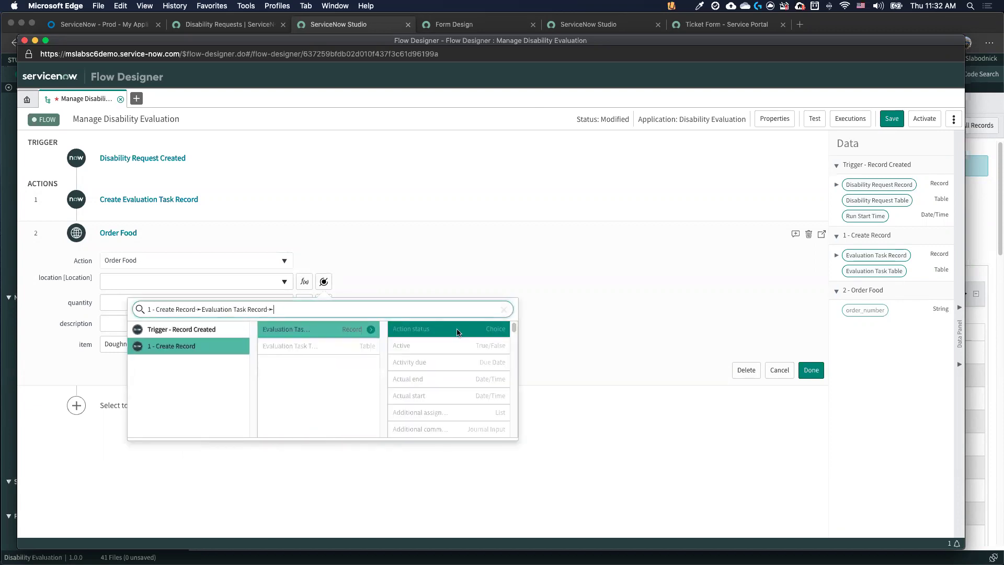
{"action": "scroll", "coordinate": [476, 353], "scroll_direction": "up", "scroll_amount": 10}
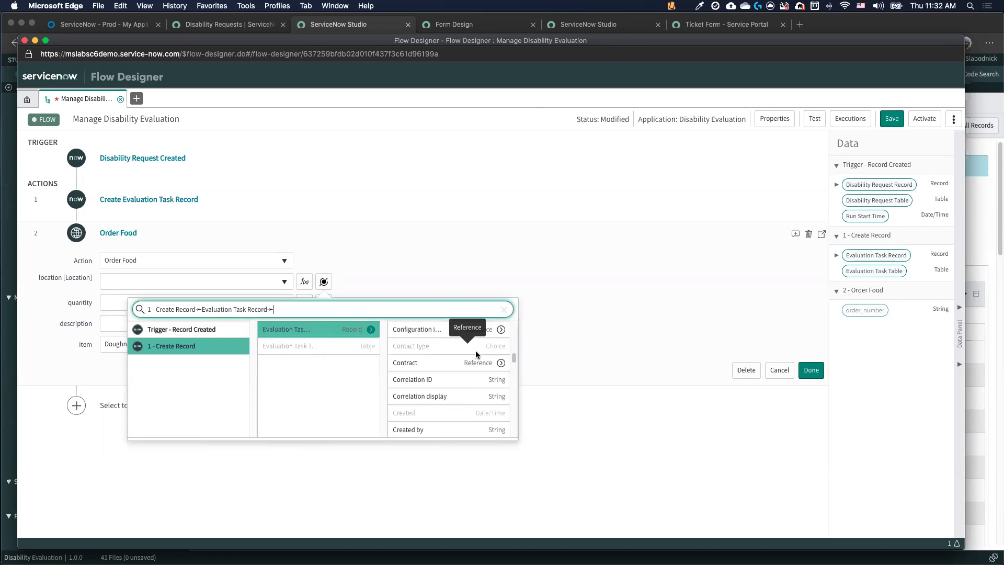
{"action": "scroll", "coordinate": [474, 356], "scroll_direction": "down", "scroll_amount": 3}
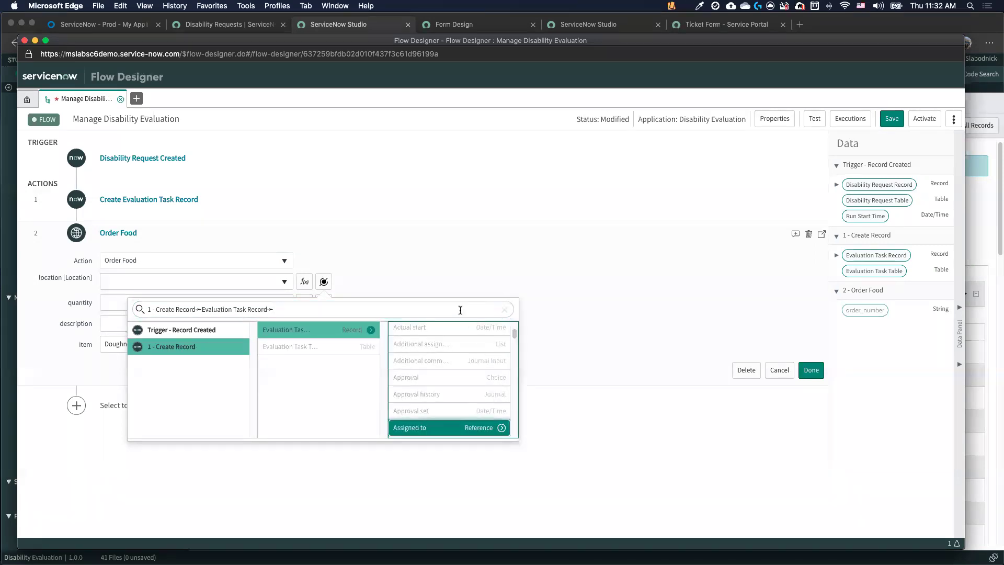
{"action": "left_click", "coordinate": [501, 423]}
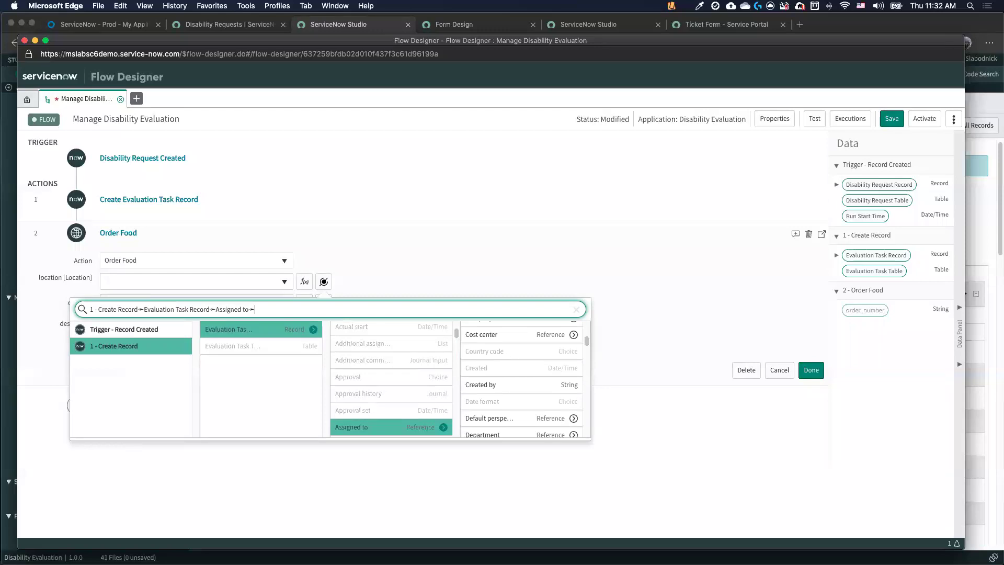
{"action": "type", "text": "loc"}
{"action": "left_click", "coordinate": [507, 346]}
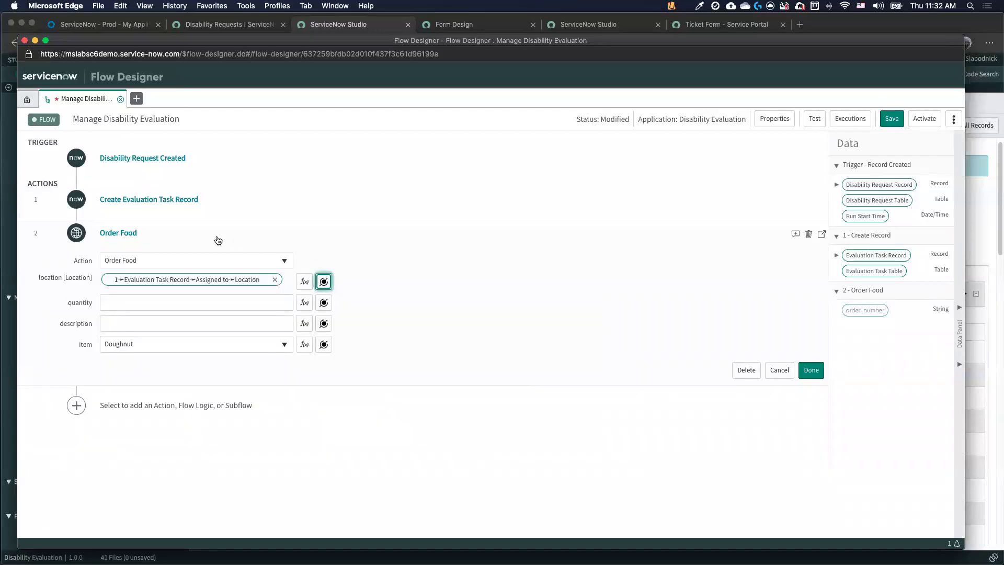
Set the Order Food action's quantity to 1, description to "pizza" and item to Pizza, and finish configuring the action.
{"action": "left_click", "coordinate": [141, 307]}
{"action": "left_click", "coordinate": [136, 322]}
{"action": "type", "text": "pizza"}
{"action": "left_click", "coordinate": [139, 343]}
{"action": "left_click", "coordinate": [139, 357]}
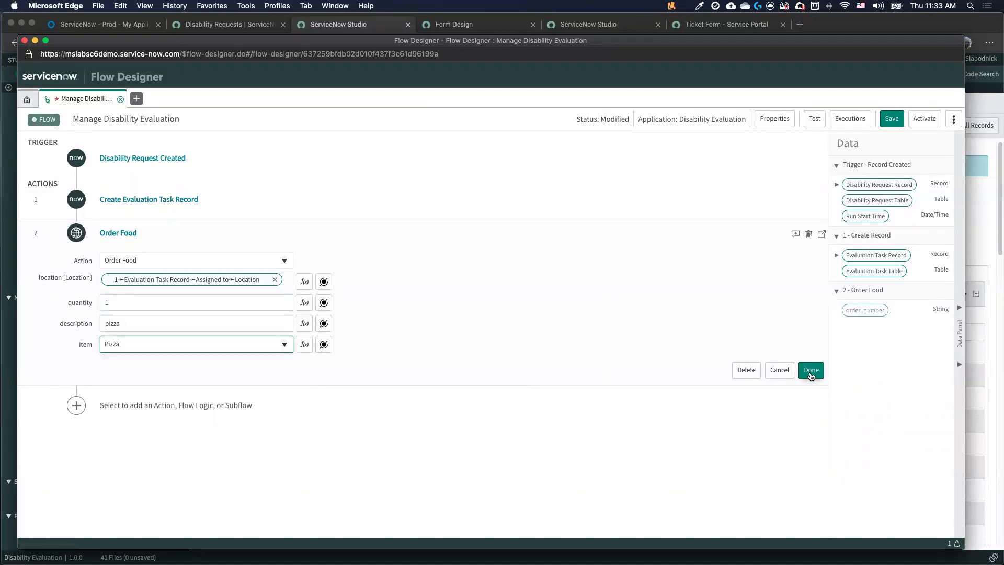
{"action": "left_click", "coordinate": [811, 370]}
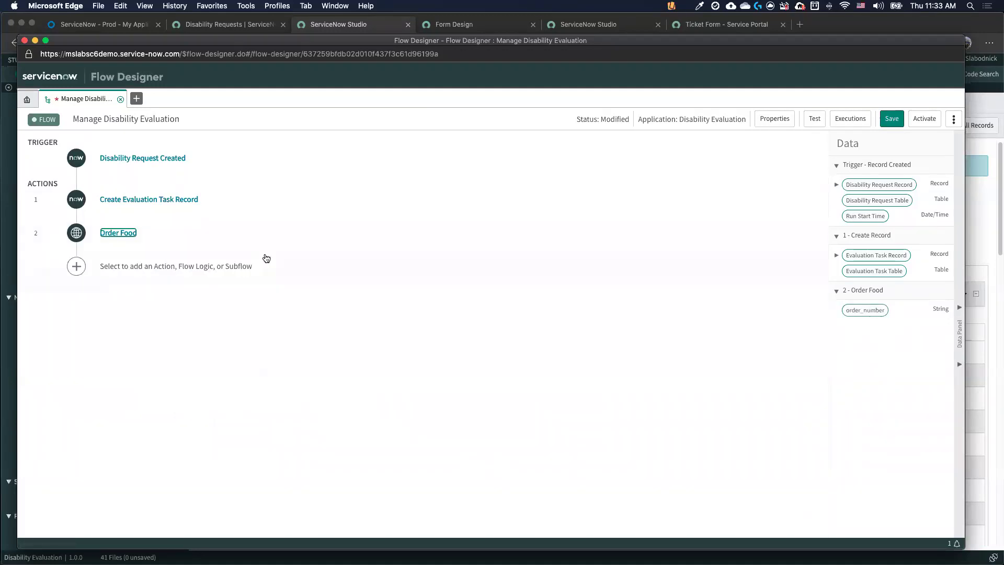
Save the flow, run a test with disability request record DISREQ0001001 and open the run's execution details.
{"action": "left_click", "coordinate": [896, 119]}
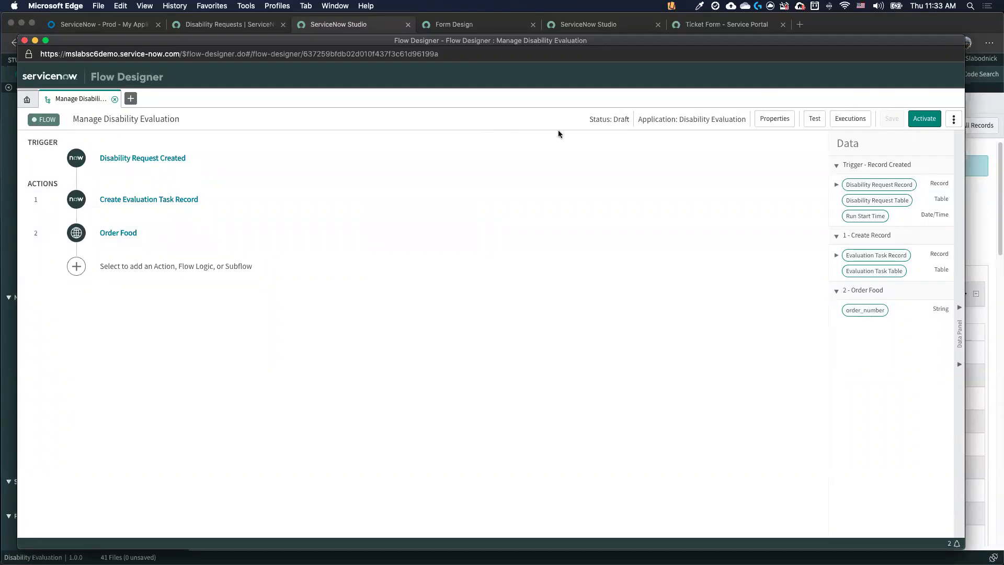
{"action": "left_click", "coordinate": [814, 119]}
{"action": "left_click", "coordinate": [455, 152]}
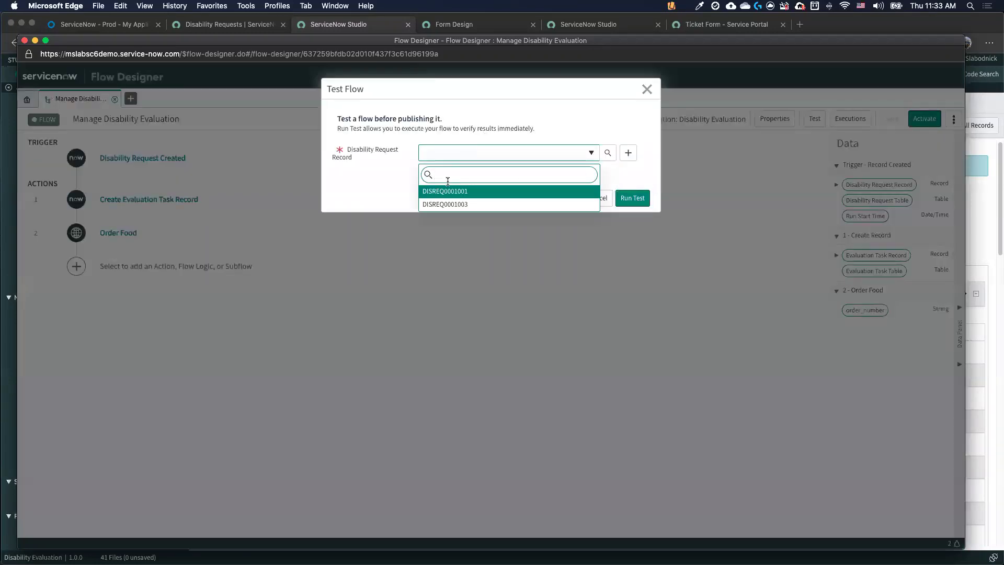
{"action": "left_click", "coordinate": [448, 192]}
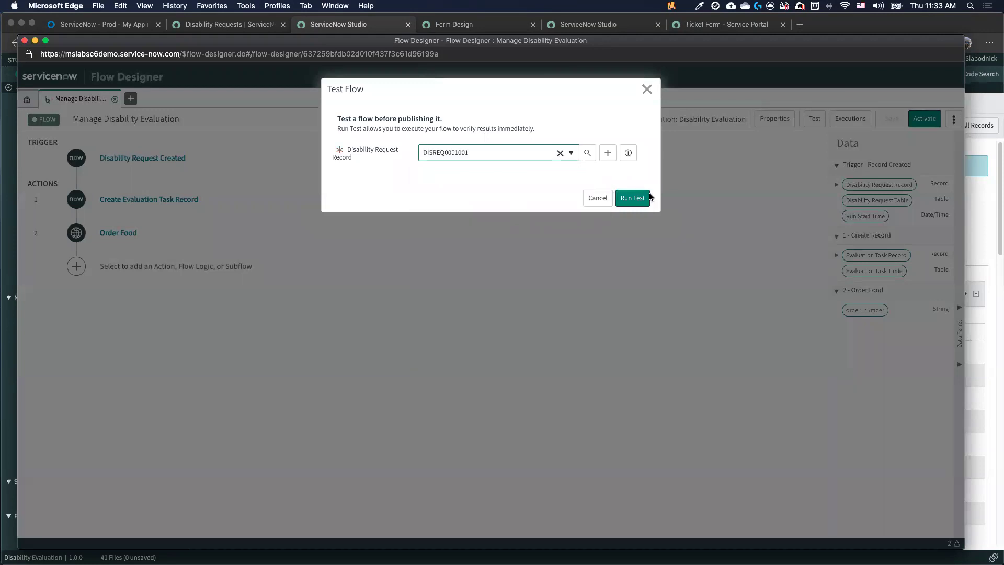
{"action": "left_click", "coordinate": [635, 199]}
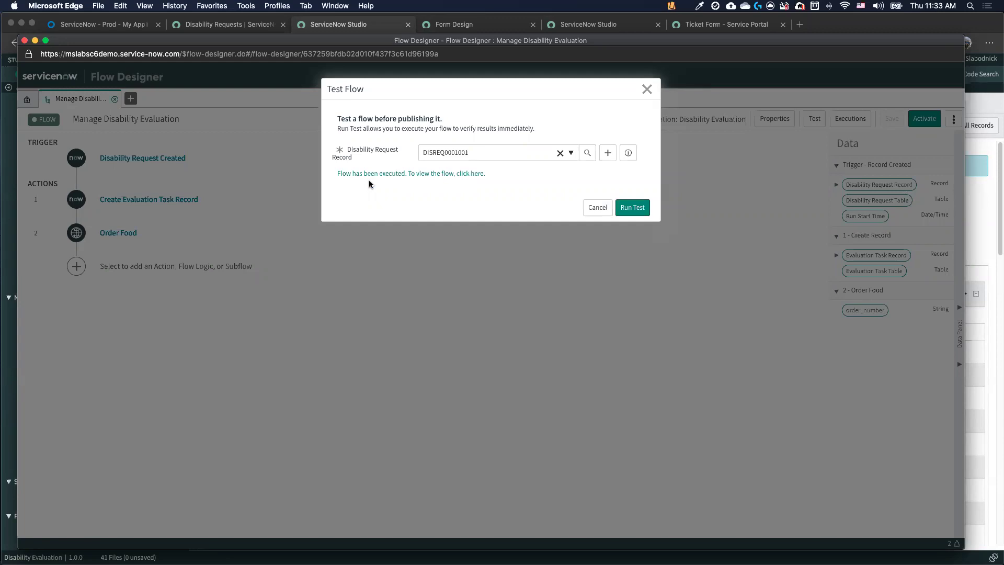
{"action": "left_click", "coordinate": [372, 172]}
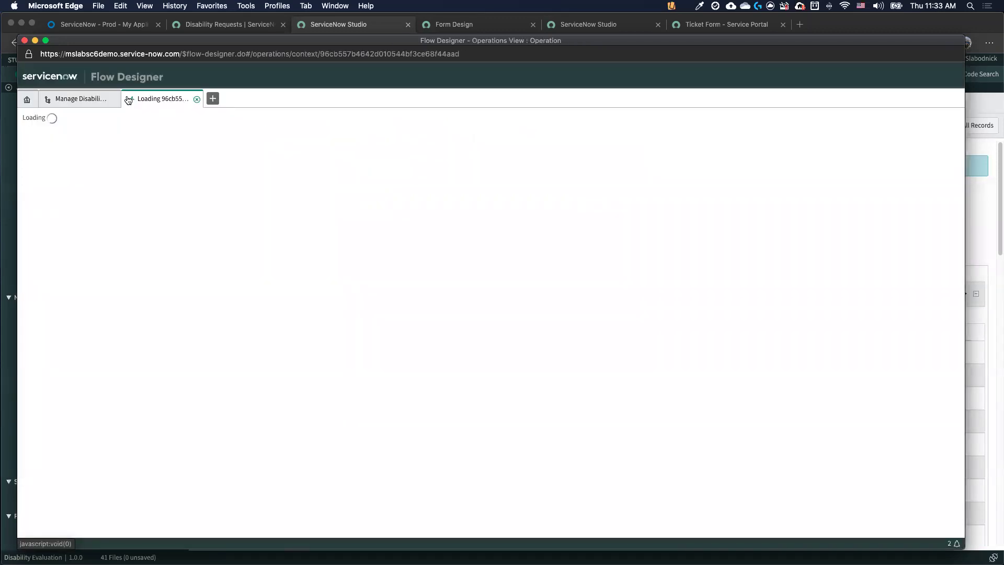
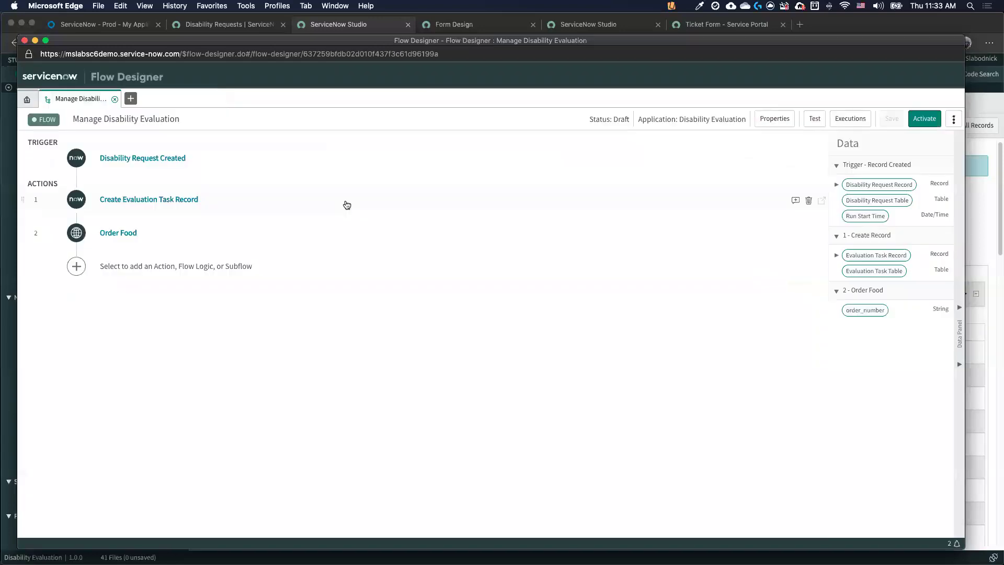
Expand the Order Food action in the flow and examine its inputs and the item choices on offer.
{"action": "left_click", "coordinate": [114, 233]}
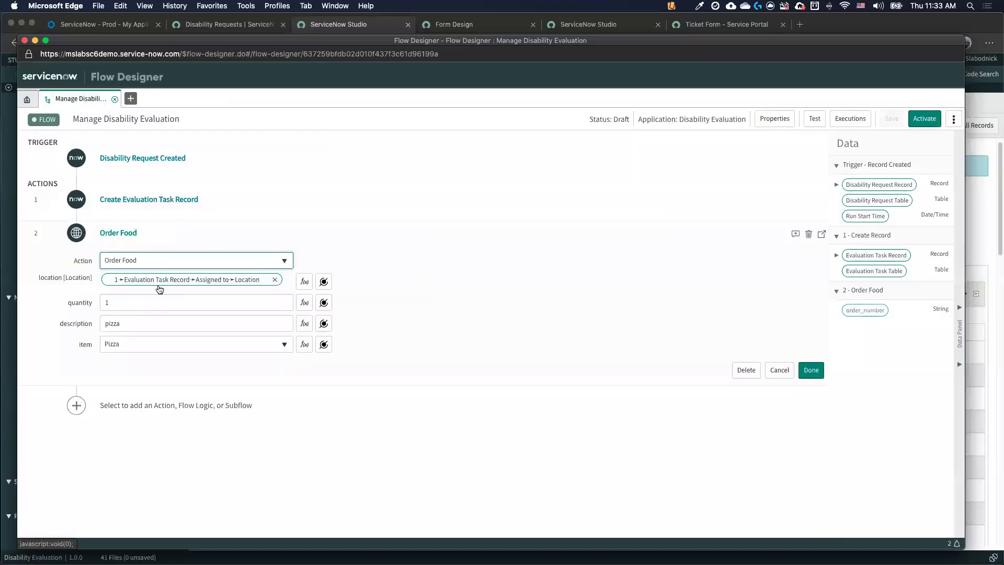
{"action": "left_click", "coordinate": [130, 345]}
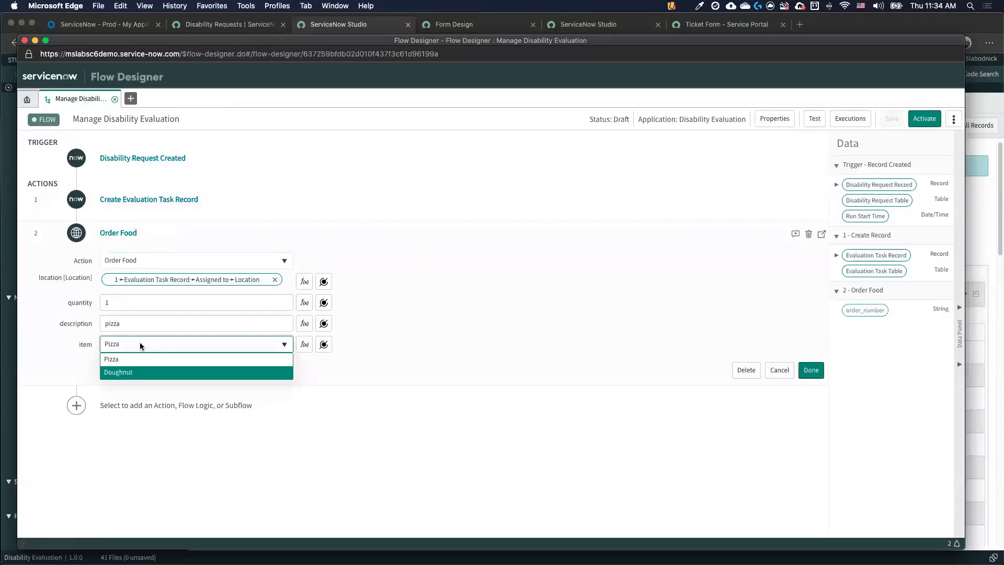
{"action": "left_click", "coordinate": [149, 341]}
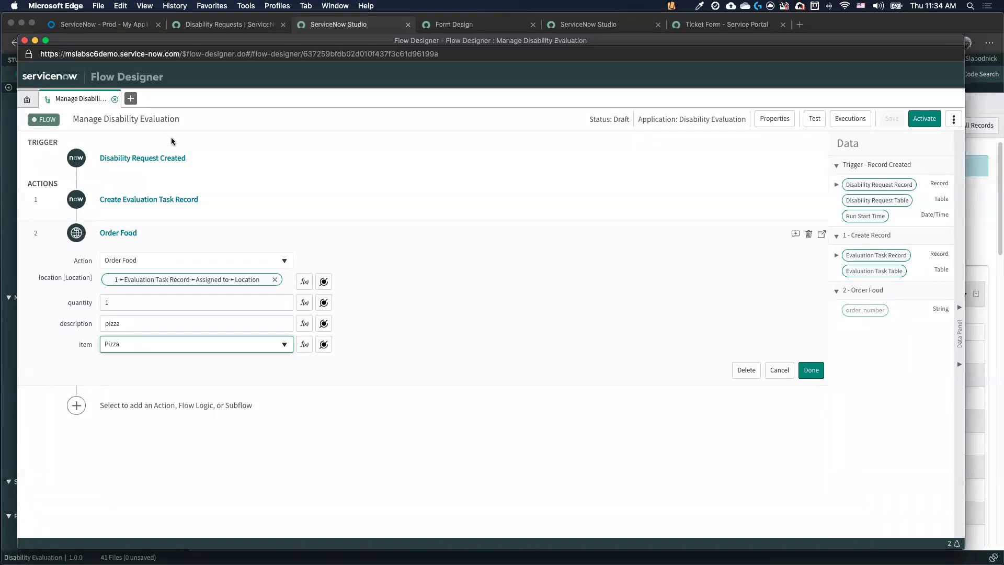
Open the Order Food action's own definition from the list of actions.
{"action": "left_click", "coordinate": [29, 102]}
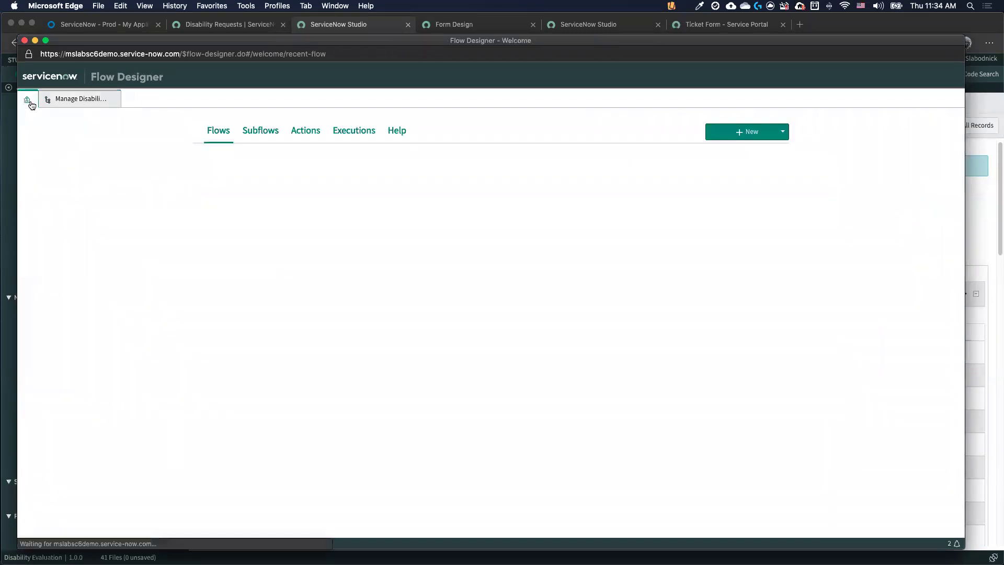
{"action": "left_click", "coordinate": [304, 131]}
{"action": "left_click", "coordinate": [282, 217]}
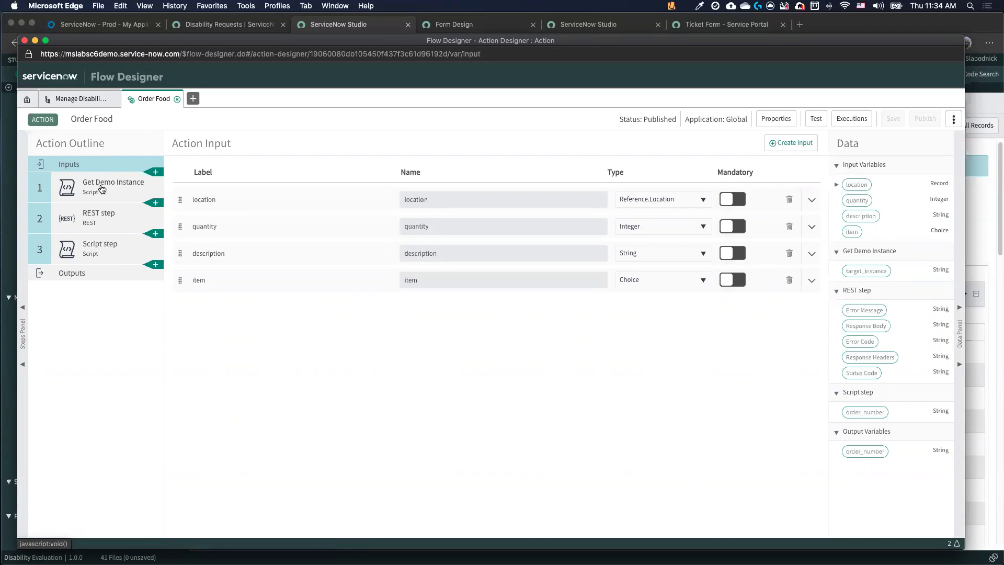
Examine the Order Food action's REST step, including its connection, request details and request body, and its Script step.
{"action": "left_click", "coordinate": [98, 216]}
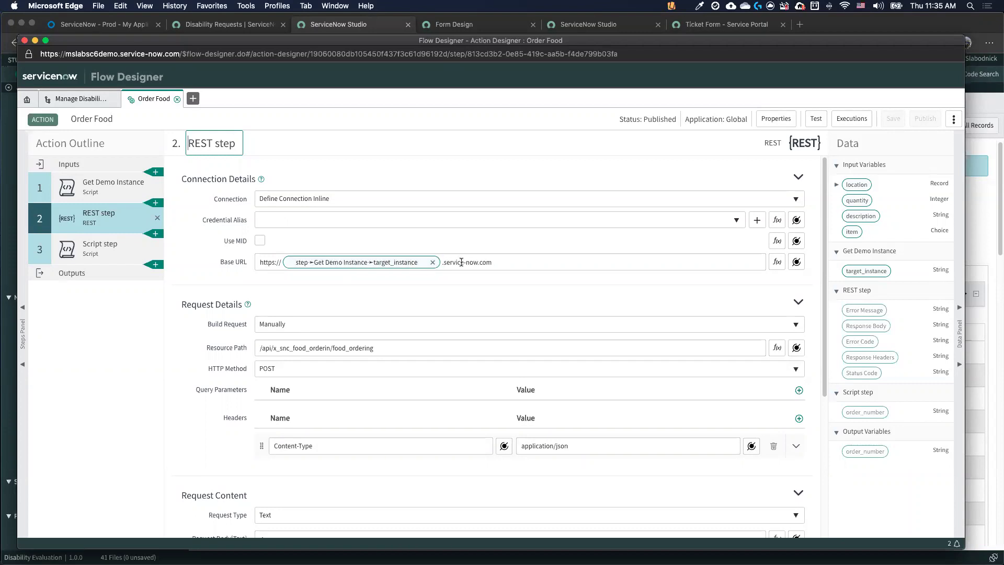
{"action": "scroll", "coordinate": [288, 298], "scroll_direction": "down", "scroll_amount": 3}
{"action": "scroll", "coordinate": [288, 298], "scroll_direction": "down", "scroll_amount": 5}
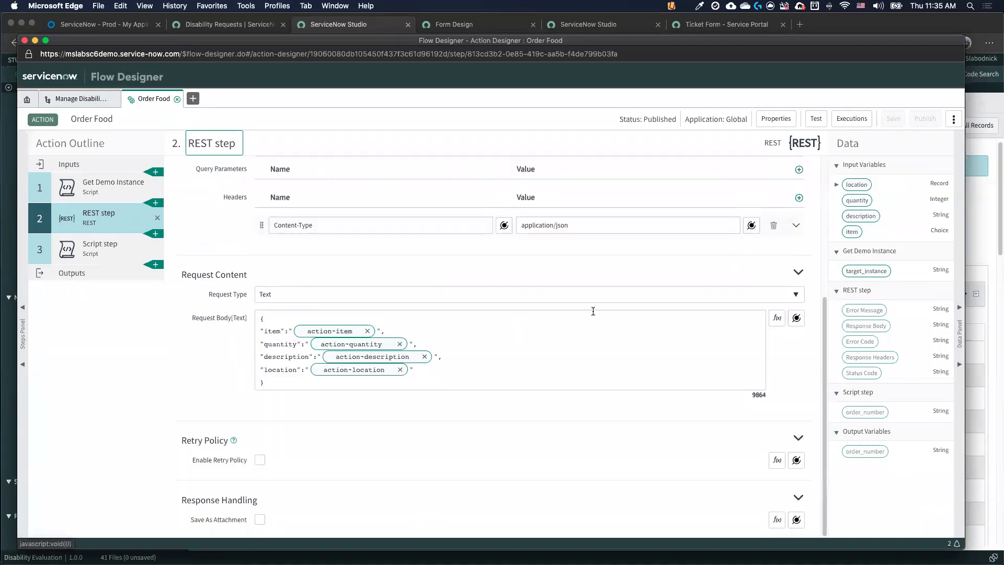
{"action": "scroll", "coordinate": [349, 268], "scroll_direction": "up", "scroll_amount": 2}
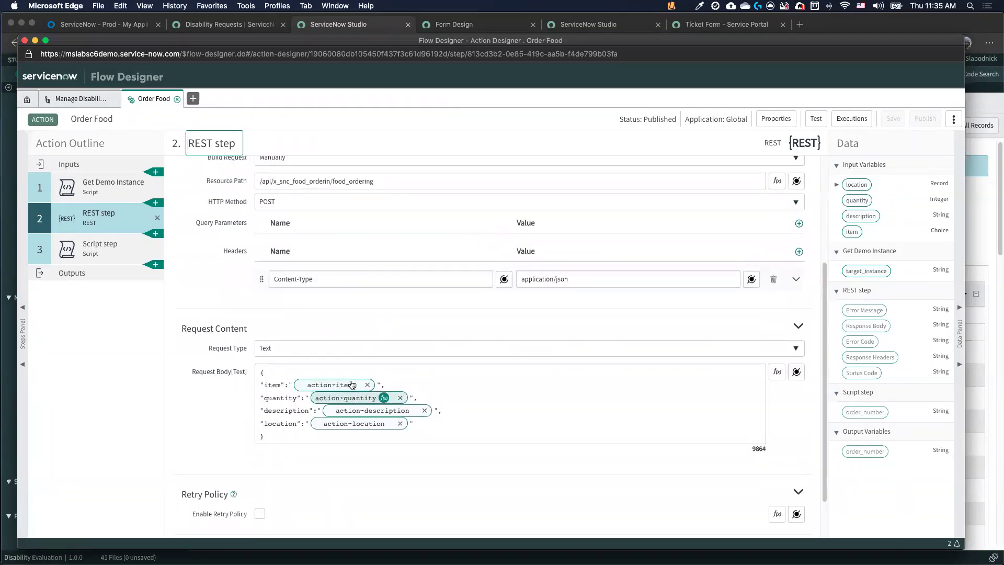
{"action": "scroll", "coordinate": [302, 271], "scroll_direction": "up", "scroll_amount": 4}
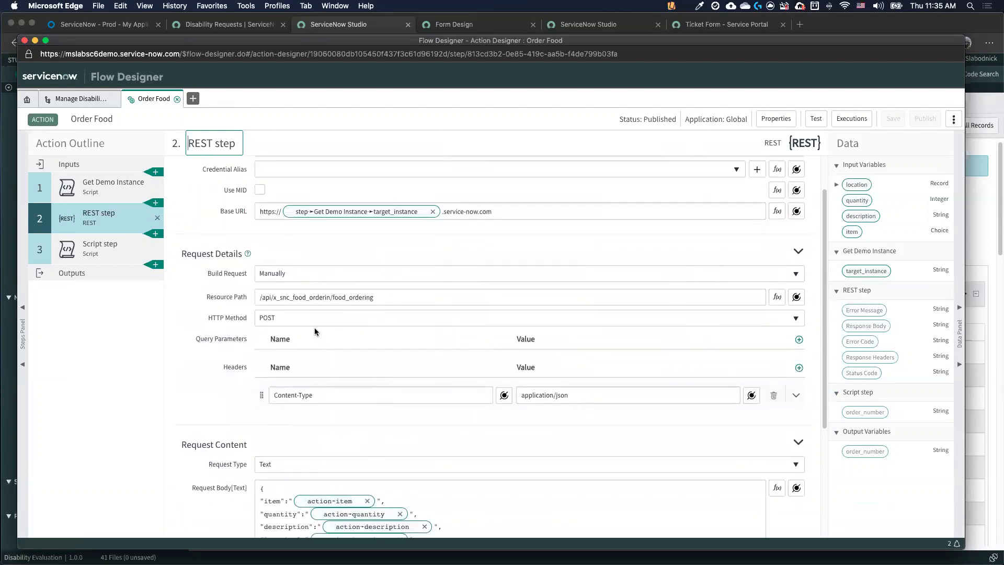
{"action": "left_click", "coordinate": [64, 249]}
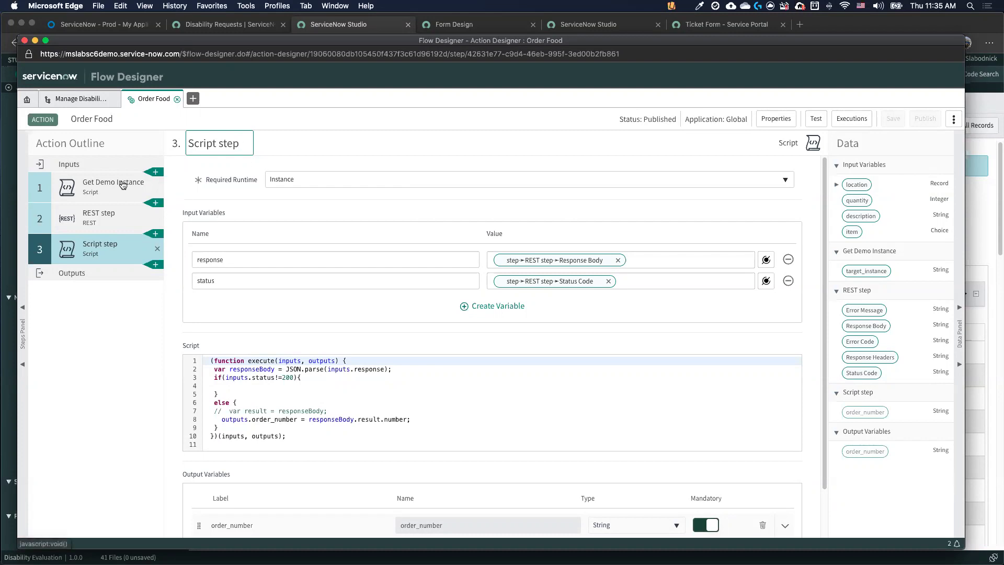
Return to the Manage Disability Evaluation flow and review the item choices in its Order Food action.
{"action": "left_click", "coordinate": [73, 99]}
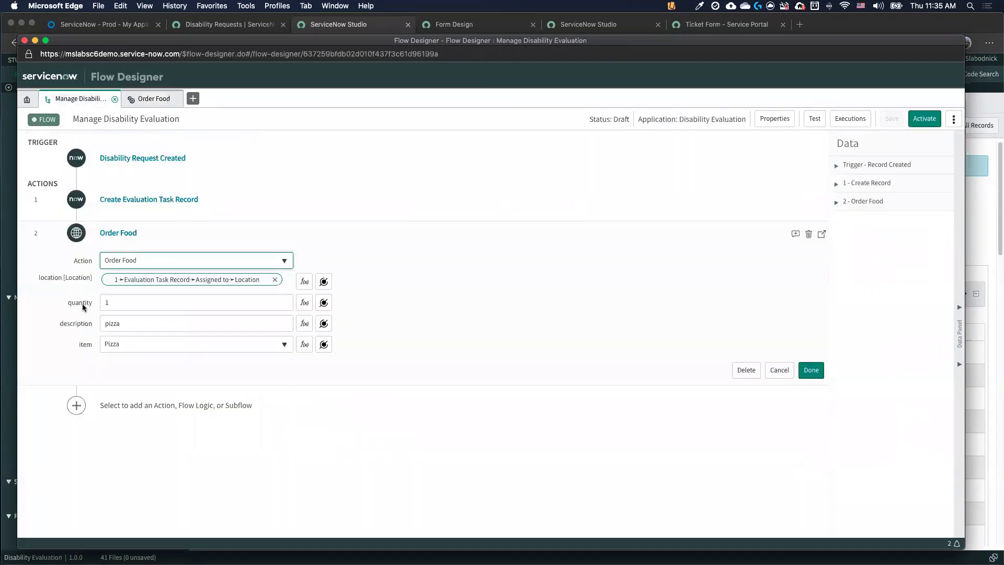
{"action": "left_click", "coordinate": [104, 232]}
{"action": "left_click", "coordinate": [137, 345]}
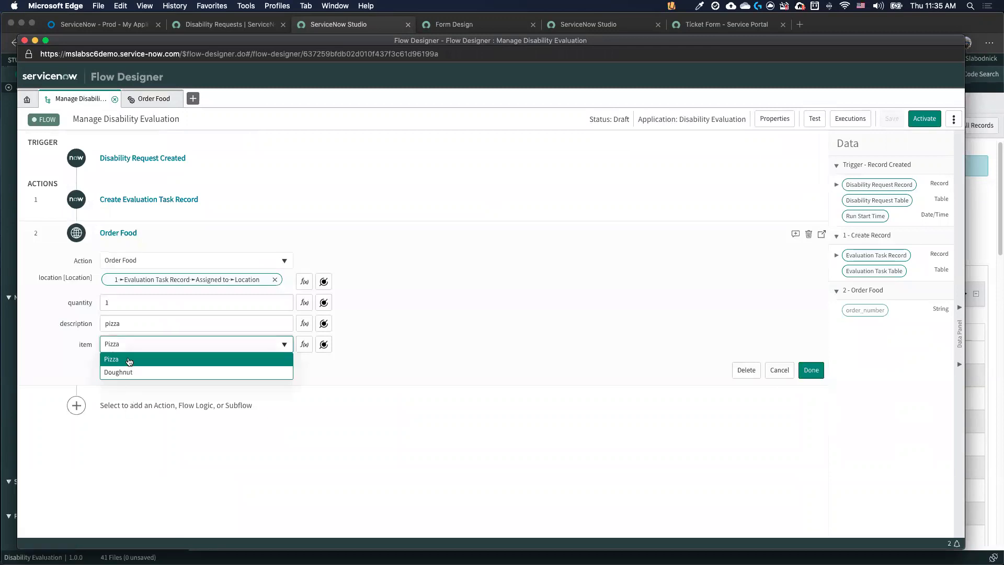
{"action": "left_click", "coordinate": [63, 369]}
Go back to the Order Food action definition and examine the item input's advanced options and choice list.
{"action": "left_click", "coordinate": [151, 101]}
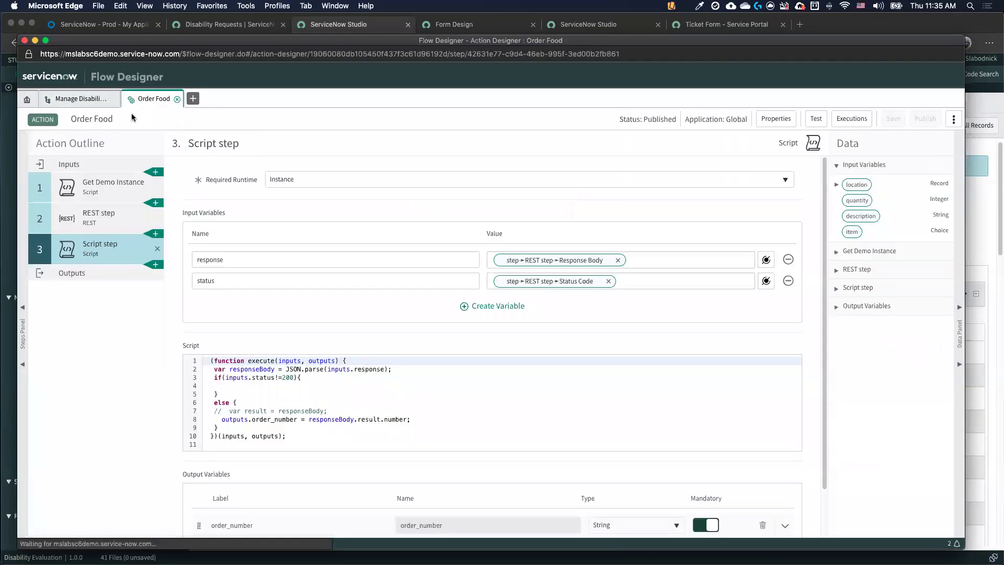
{"action": "left_click", "coordinate": [115, 183]}
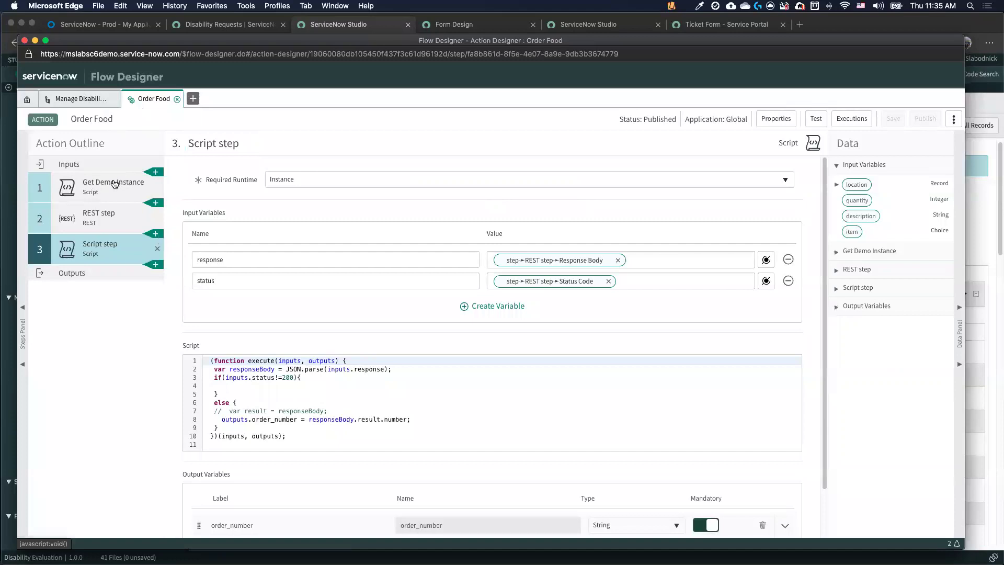
{"action": "left_click", "coordinate": [113, 166]}
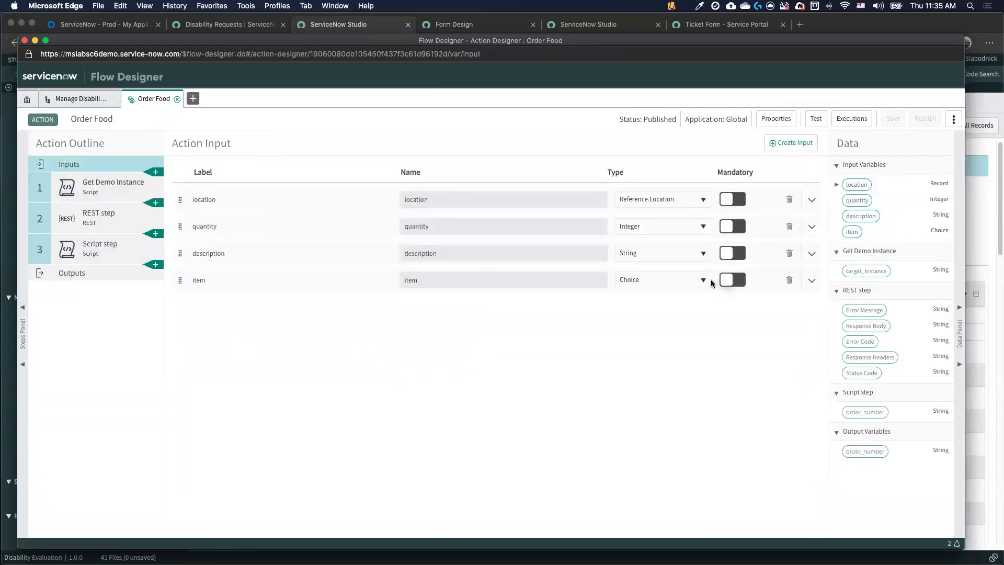
{"action": "left_click", "coordinate": [811, 280]}
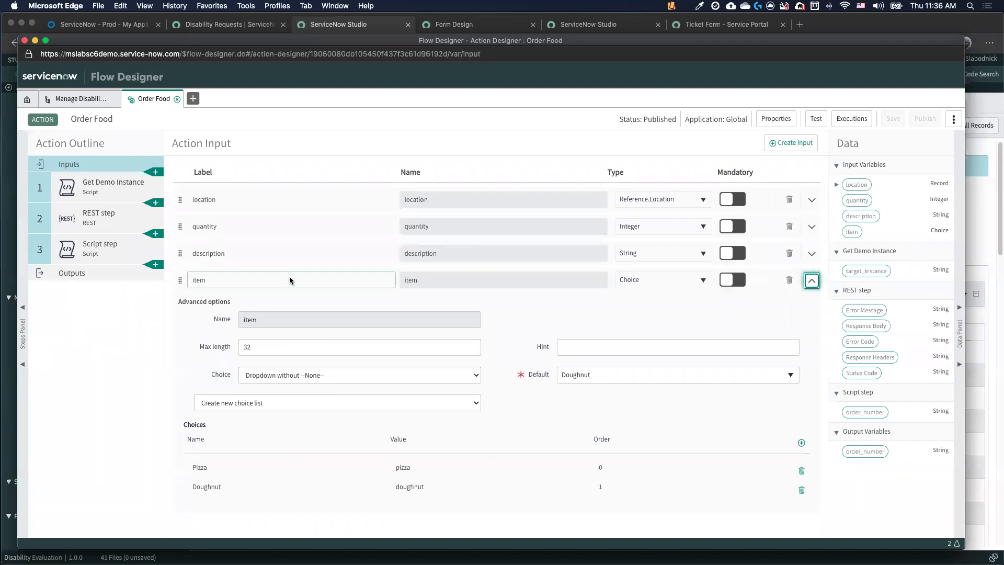
{"action": "left_click", "coordinate": [812, 280]}
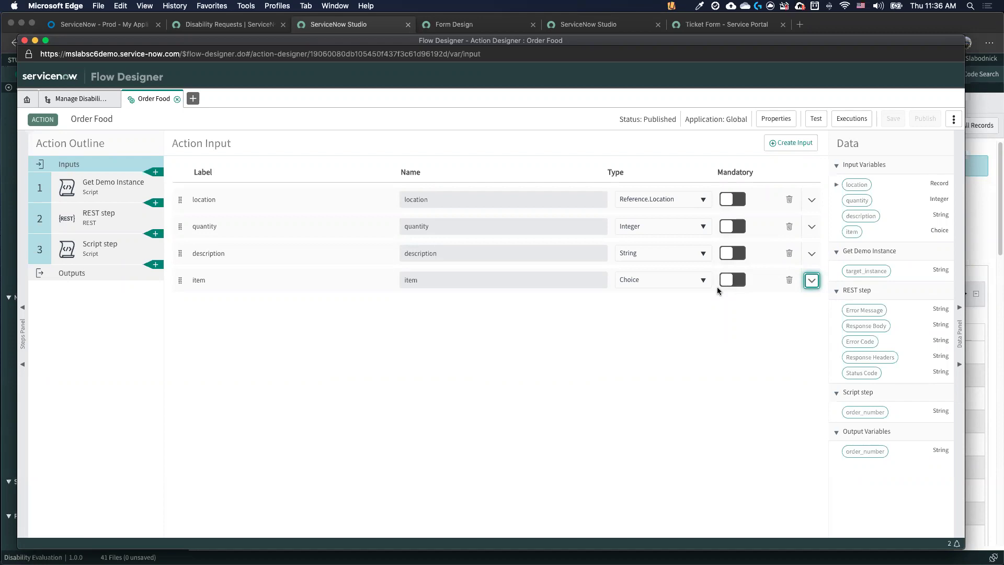
{"action": "left_click", "coordinate": [812, 280]}
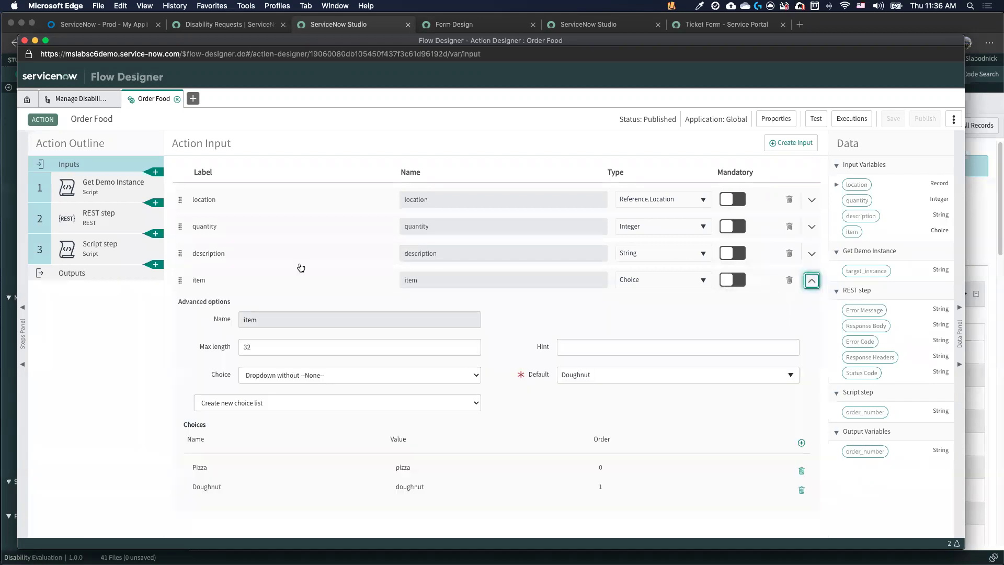
Change the Order Food action's item input to the Dynamic Choice type, using Get Food Options as its dynamic options action.
{"action": "left_click", "coordinate": [639, 285]}
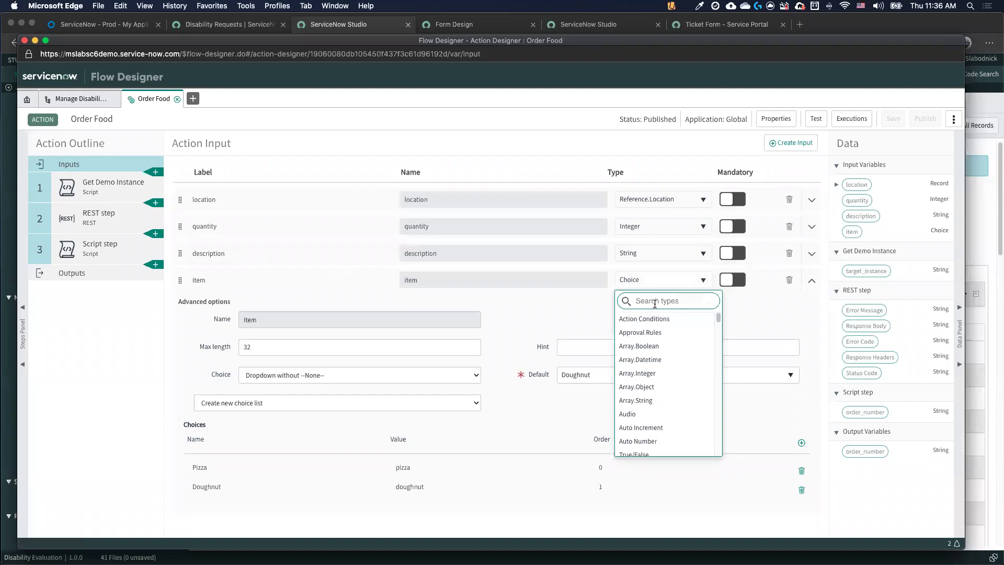
{"action": "type", "text": "dyna"}
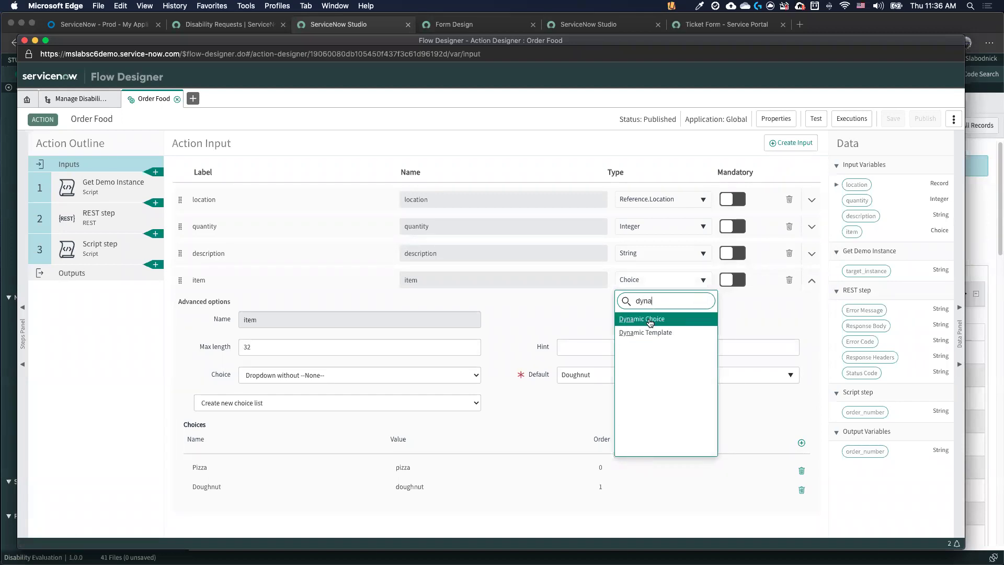
{"action": "left_click", "coordinate": [650, 320]}
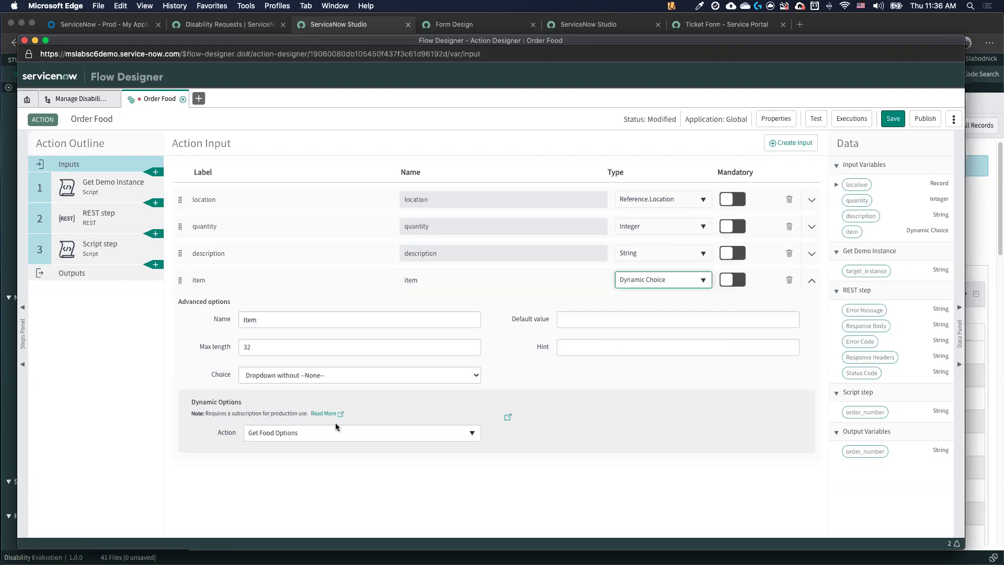
{"action": "left_click", "coordinate": [361, 432]}
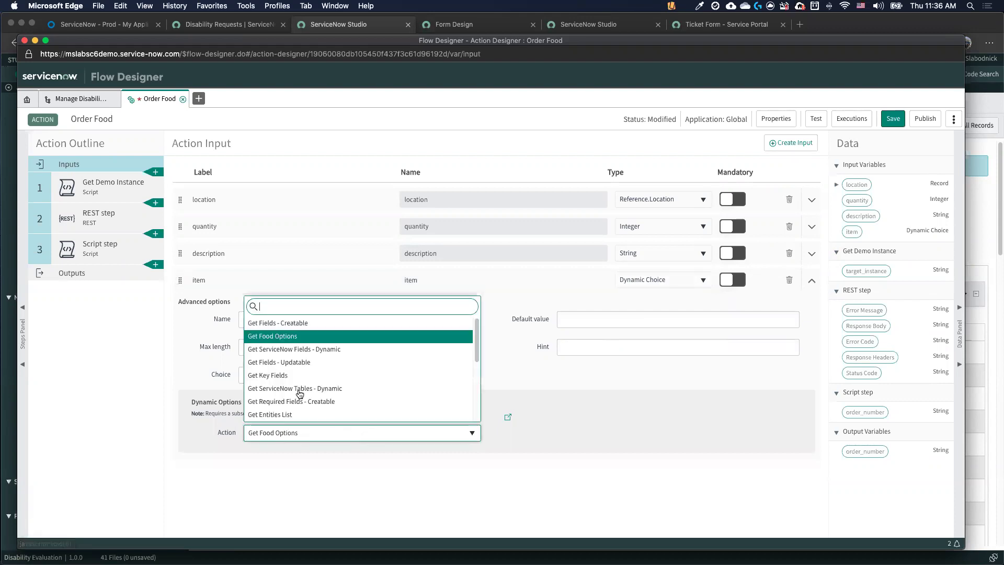
{"action": "left_click", "coordinate": [272, 335]}
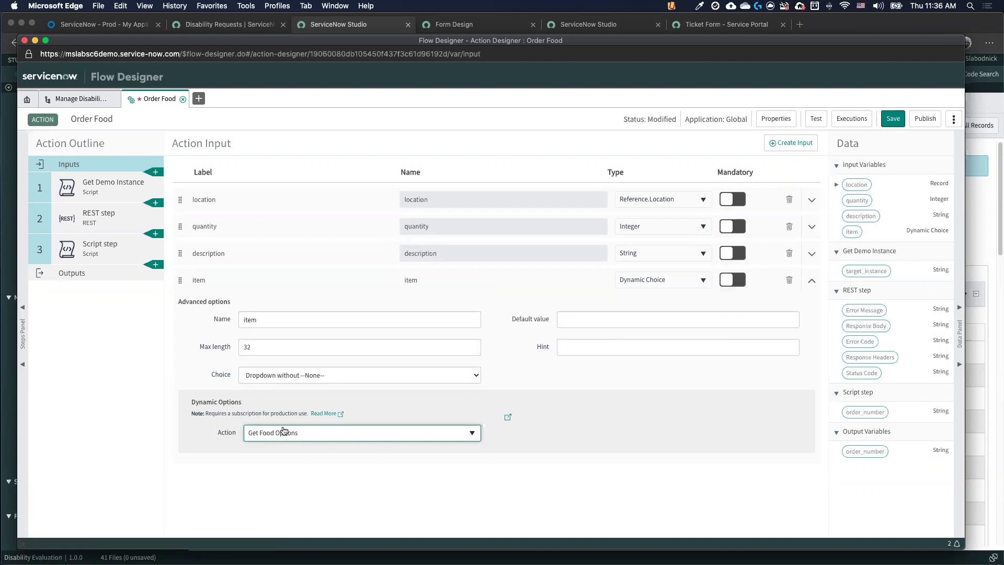
Find the Get Food Options action in the list of actions, open it and examine its REST step.
{"action": "left_click", "coordinate": [26, 101]}
{"action": "left_click", "coordinate": [295, 190]}
{"action": "type", "text": "get food"}
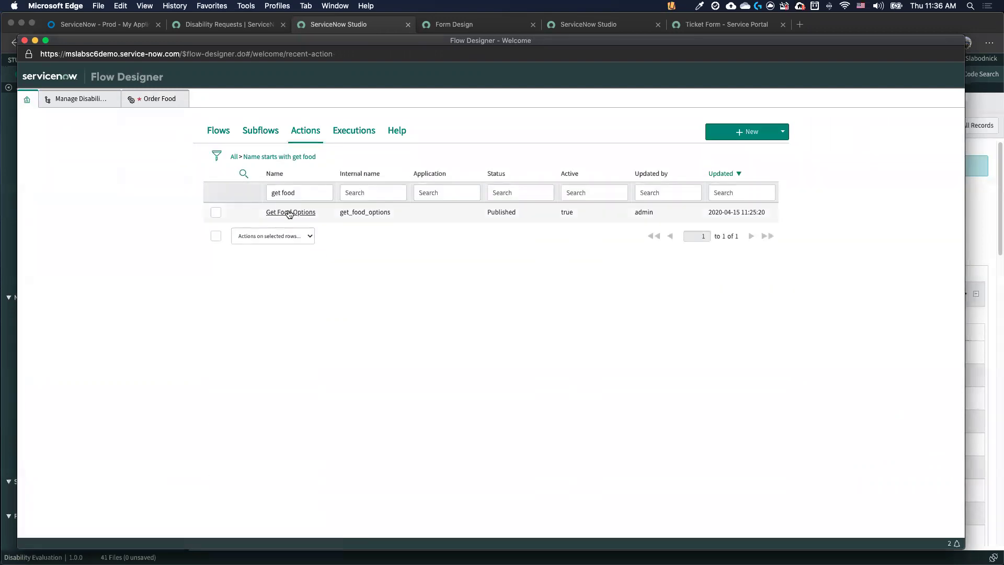
{"action": "left_click", "coordinate": [274, 214]}
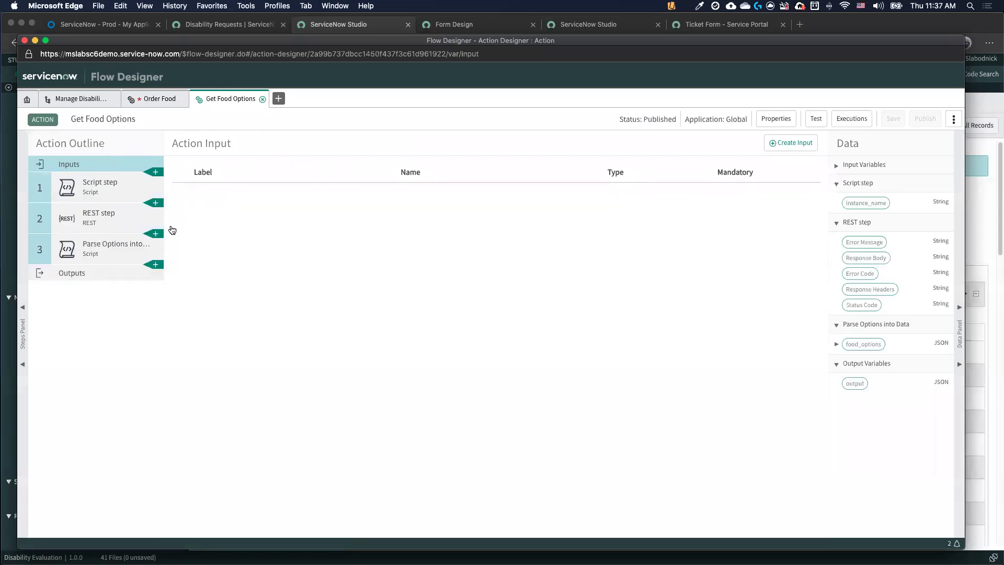
{"action": "left_click", "coordinate": [109, 221]}
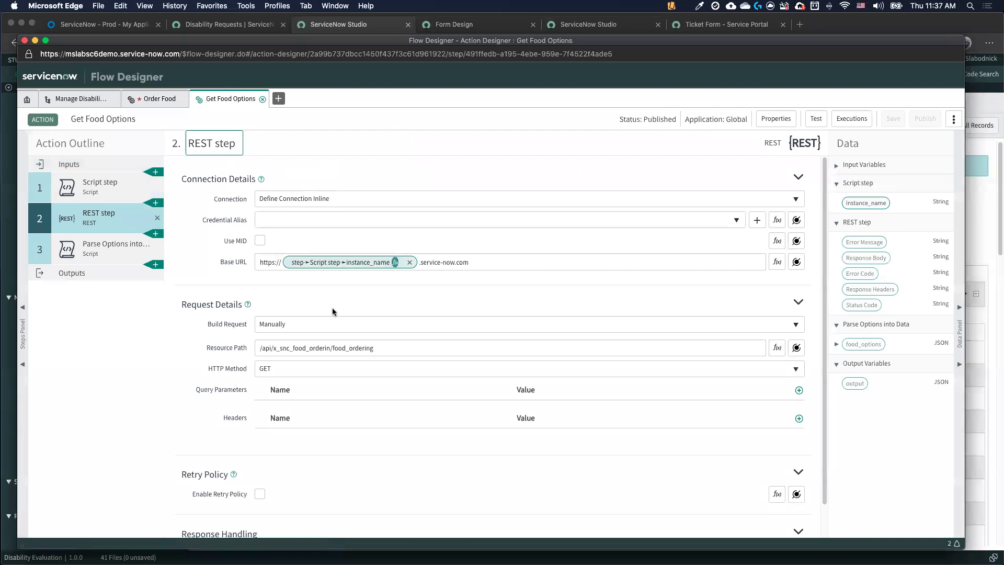
Return to the Order Food action, save it and publish it.
{"action": "left_click", "coordinate": [158, 98]}
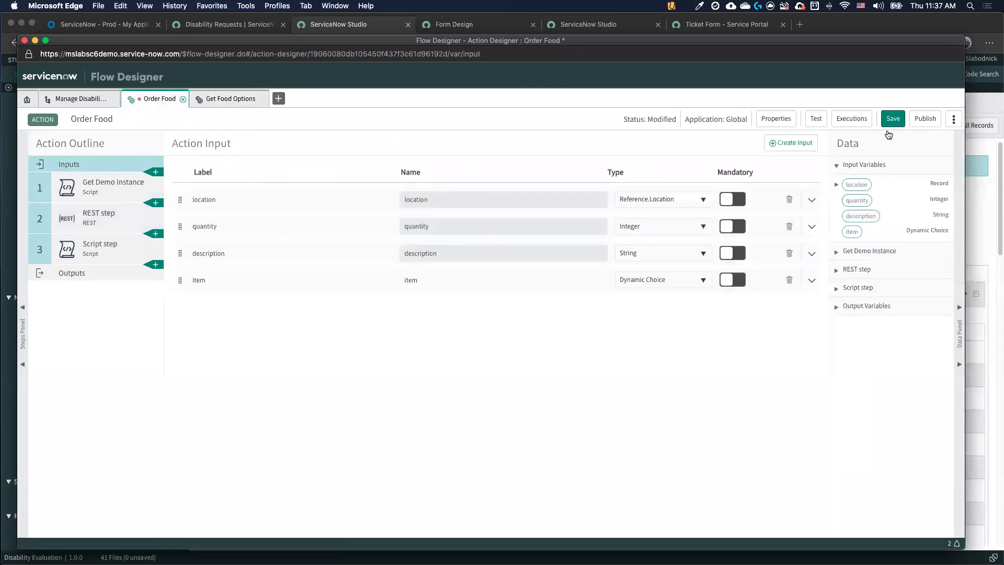
{"action": "left_click", "coordinate": [893, 118]}
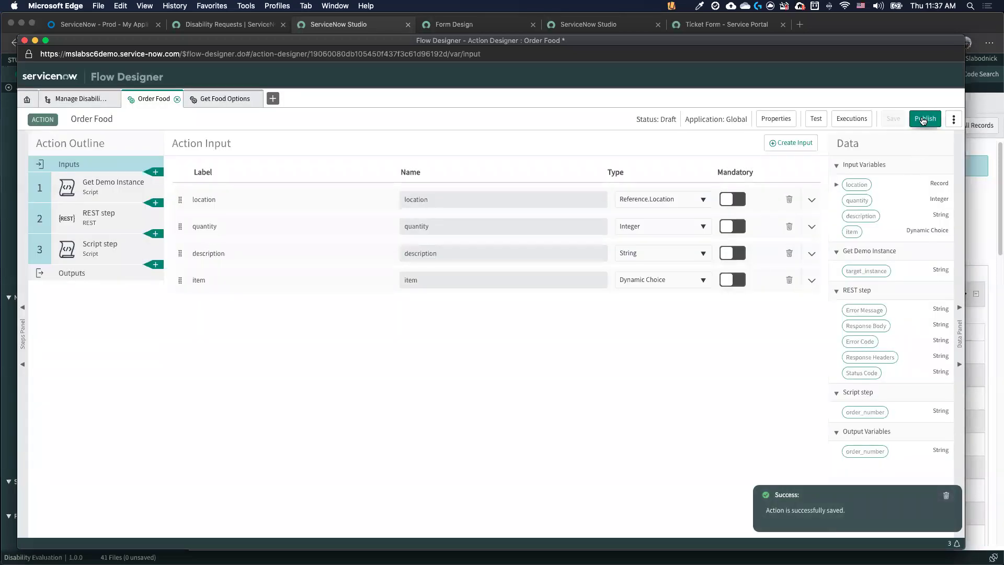
{"action": "left_click", "coordinate": [925, 118]}
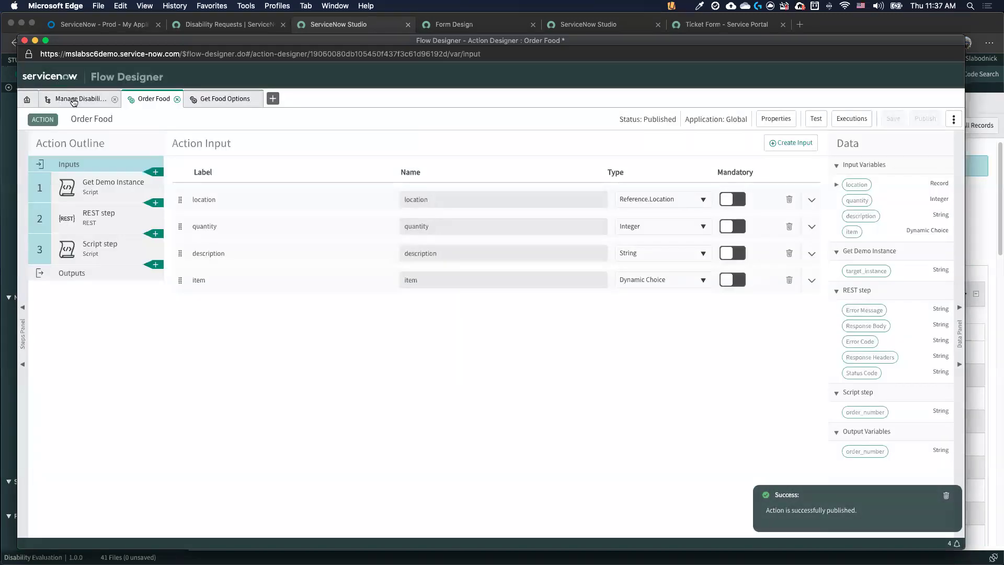
Review the item choices in the Manage Disability Evaluation flow's Order Food action and compare them with Get Food Options' REST step.
{"action": "left_click", "coordinate": [77, 99]}
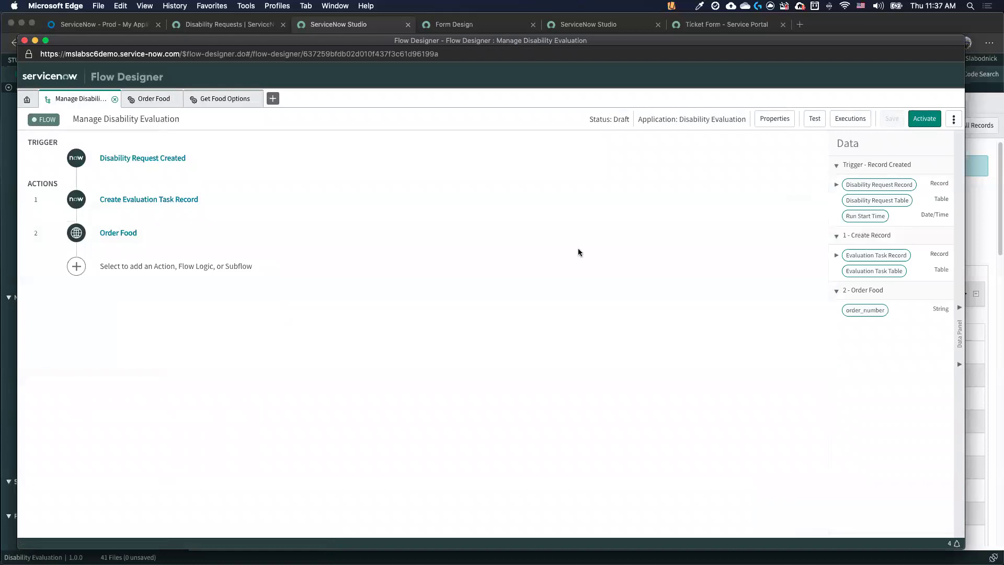
{"action": "left_click", "coordinate": [131, 232]}
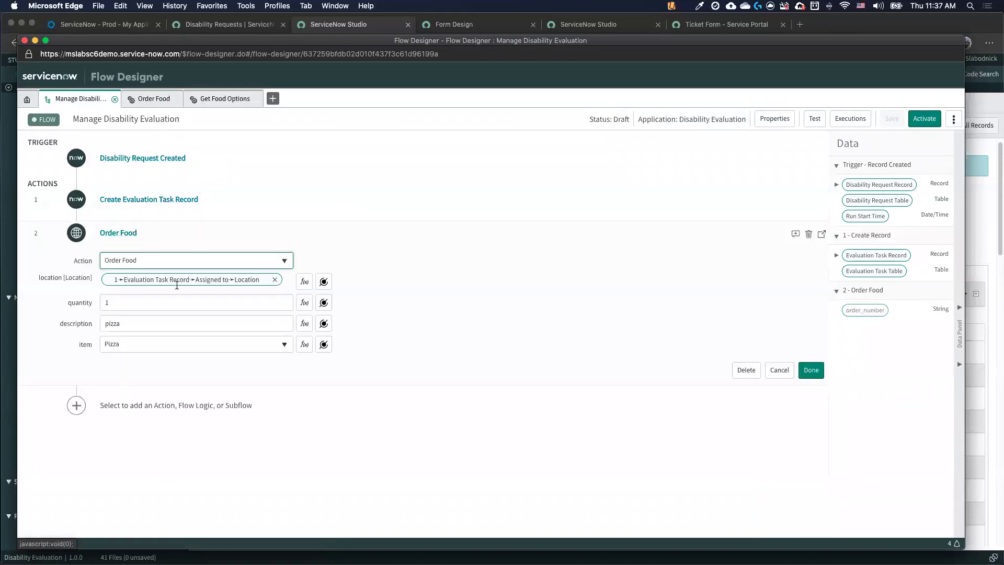
{"action": "left_click", "coordinate": [258, 345]}
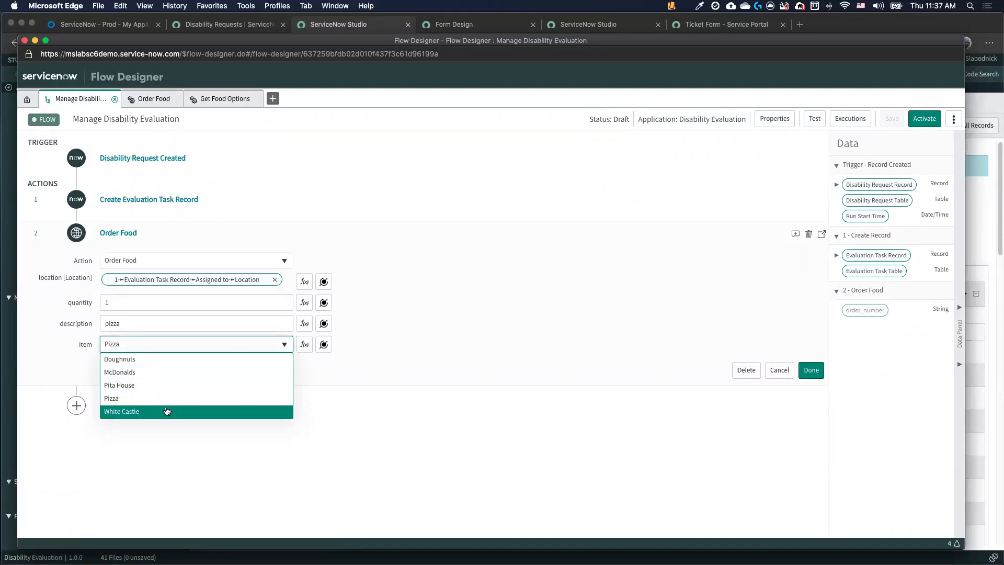
{"action": "left_click", "coordinate": [435, 377]}
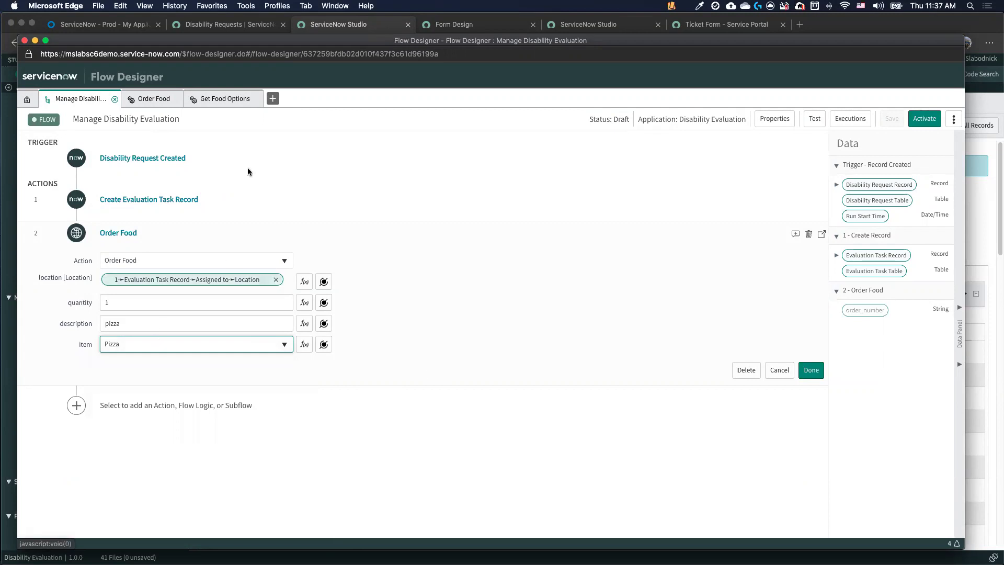
{"action": "left_click", "coordinate": [217, 99]}
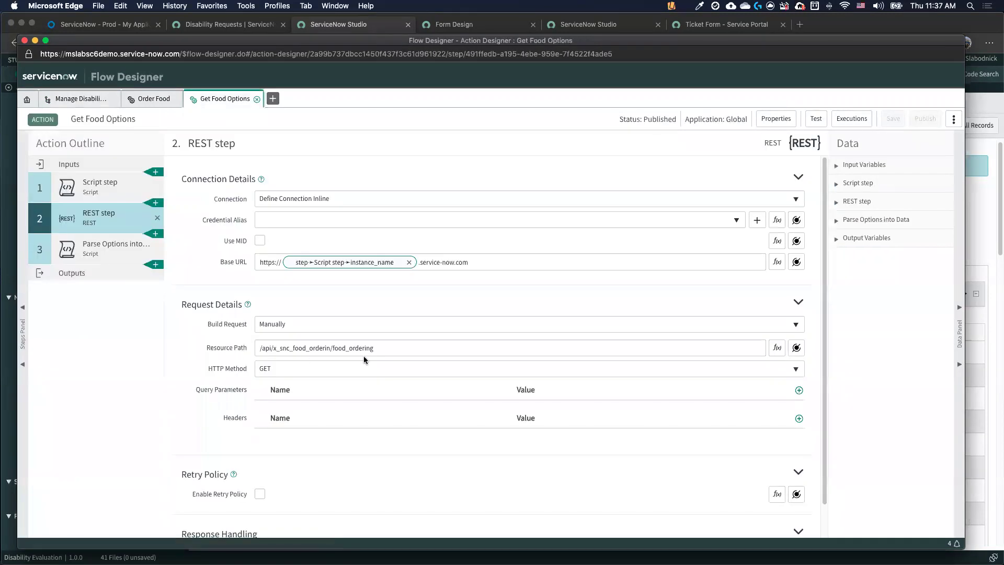
{"action": "left_click", "coordinate": [90, 102]}
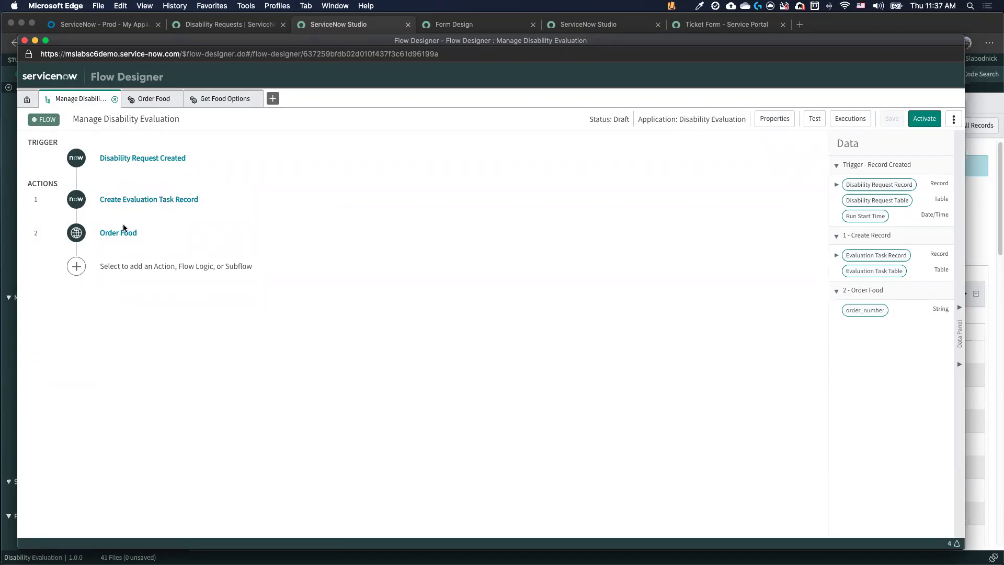
Add a Make a decision flow logic step after Order Food and look through its decision table choices.
{"action": "key", "text": "super+Tab"}
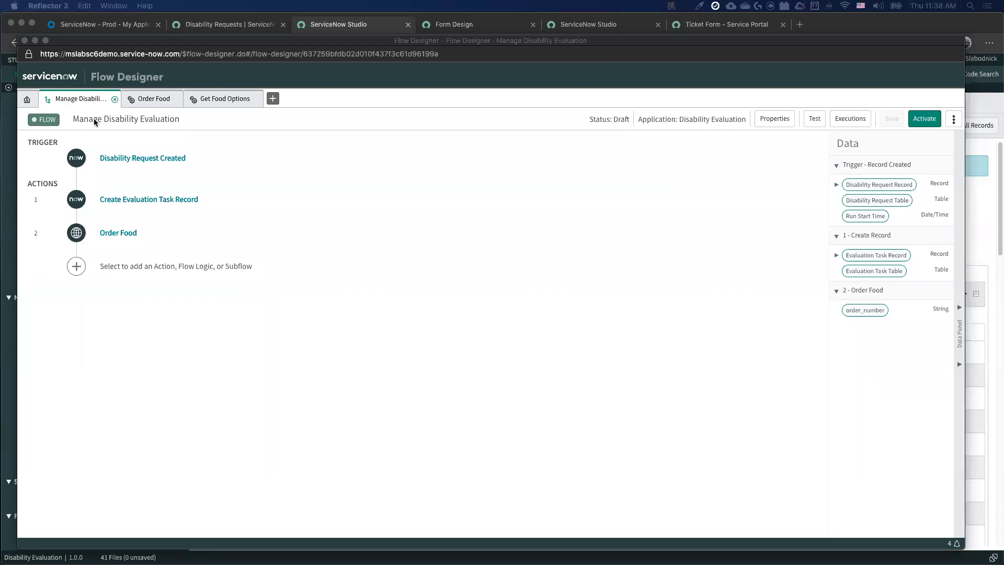
{"action": "left_click", "coordinate": [139, 271]}
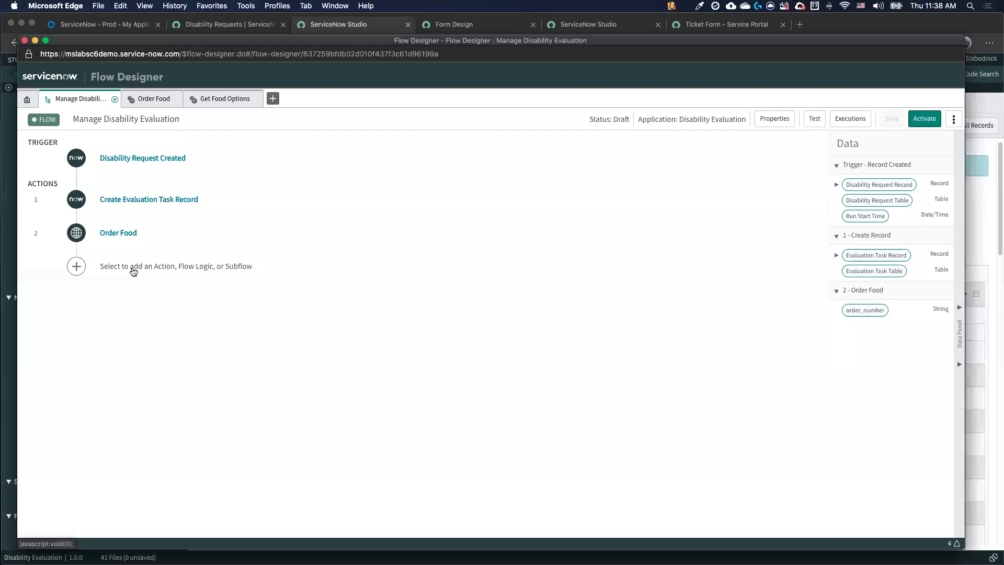
{"action": "left_click", "coordinate": [133, 271]}
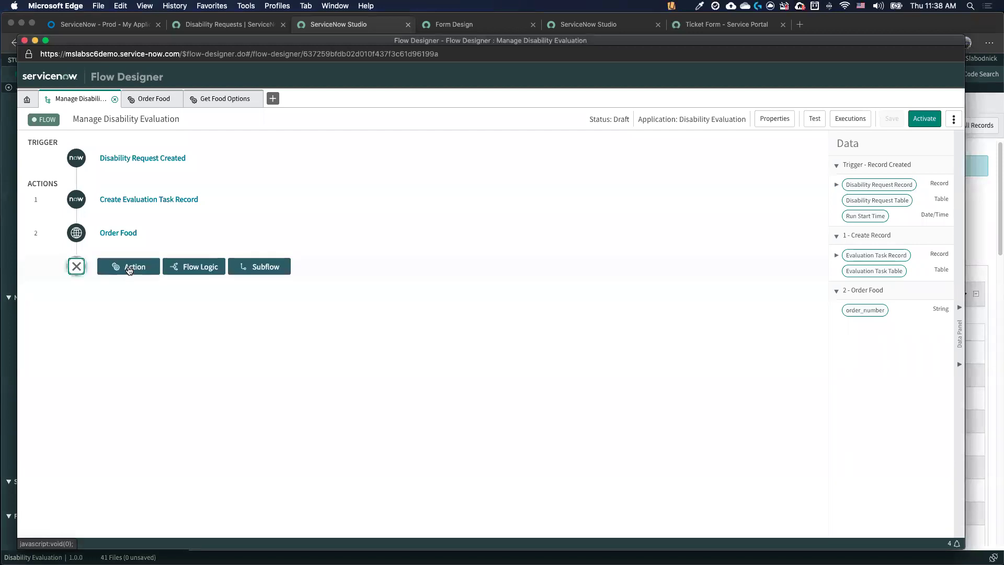
{"action": "left_click", "coordinate": [199, 268]}
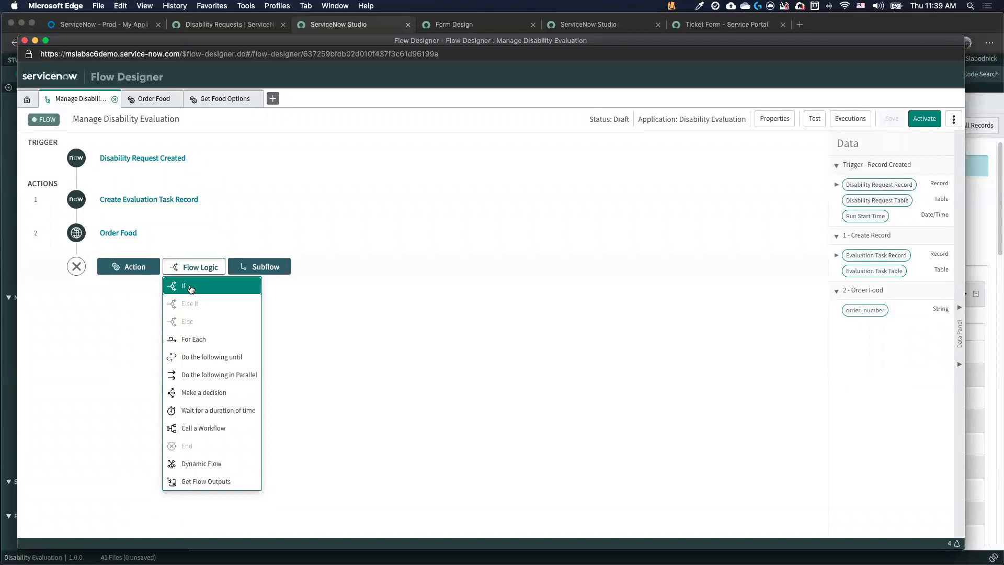
{"action": "left_click", "coordinate": [195, 398]}
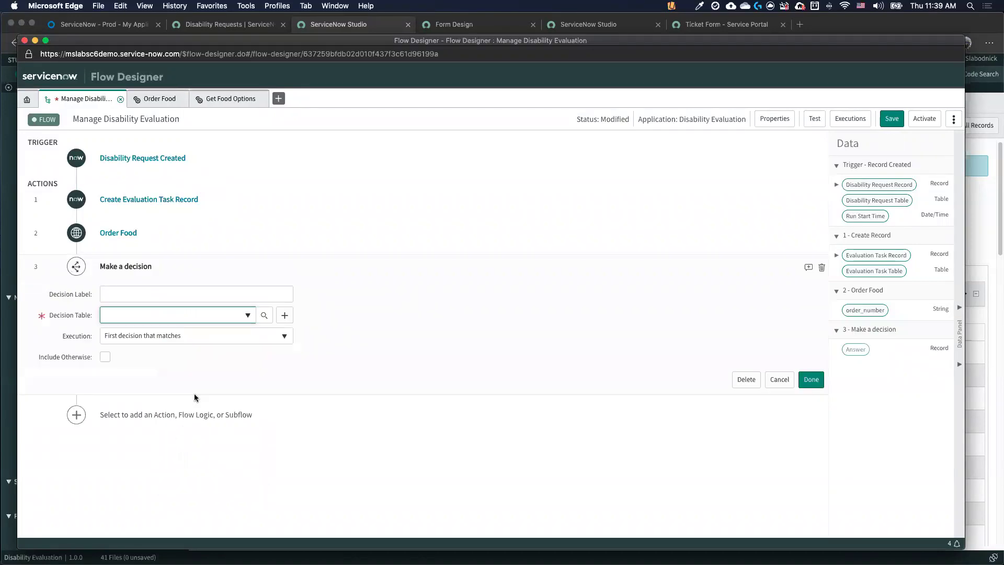
{"action": "left_click", "coordinate": [242, 316]}
{"action": "left_click", "coordinate": [295, 408]}
Switch to the main ServiceNow page, search the navigator for decision tables and open the Decision Tables list.
{"action": "left_click_drag", "start_coordinate": [308, 38], "coordinate": [330, 58]}
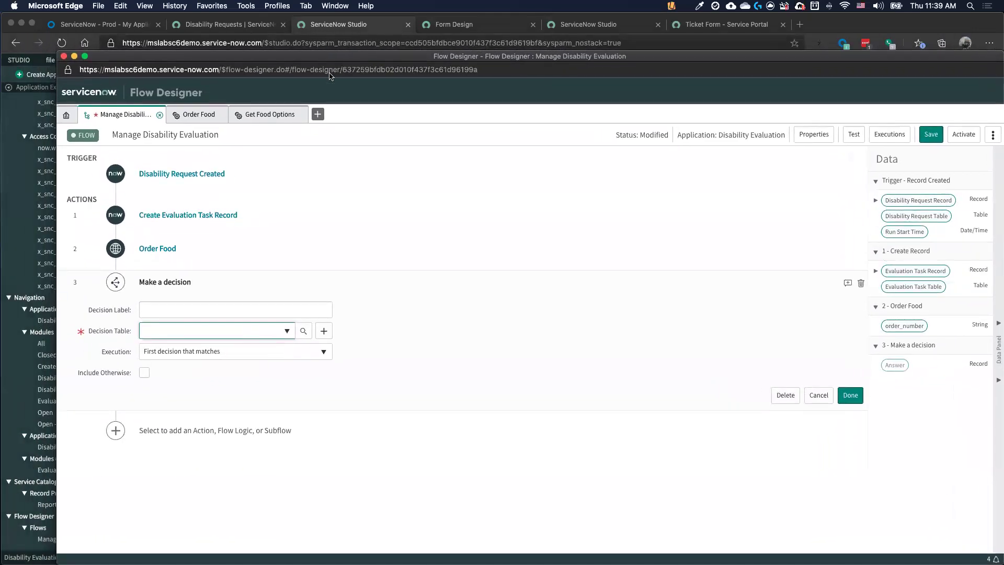
{"action": "left_click", "coordinate": [223, 25]}
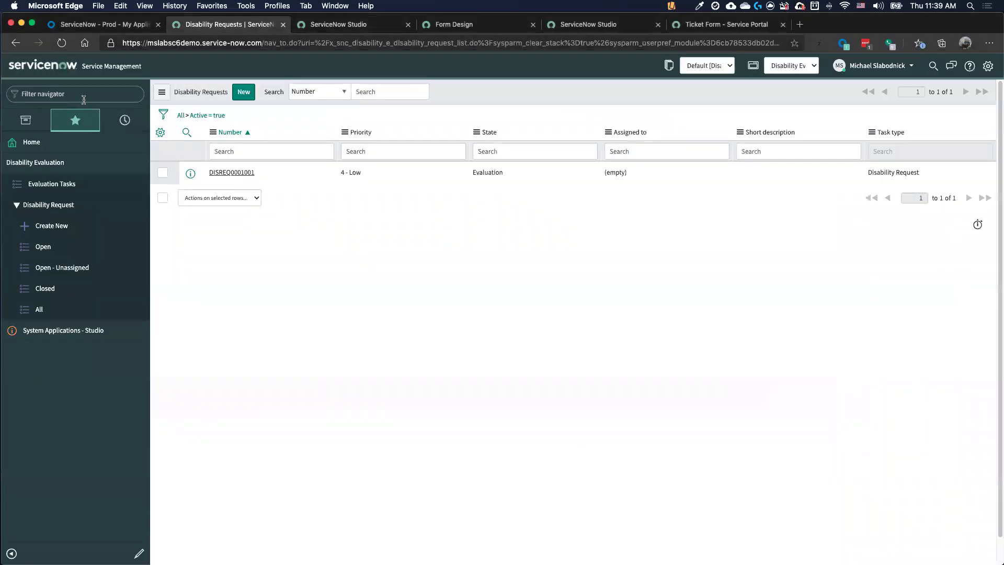
{"action": "type", "text": "deci"}
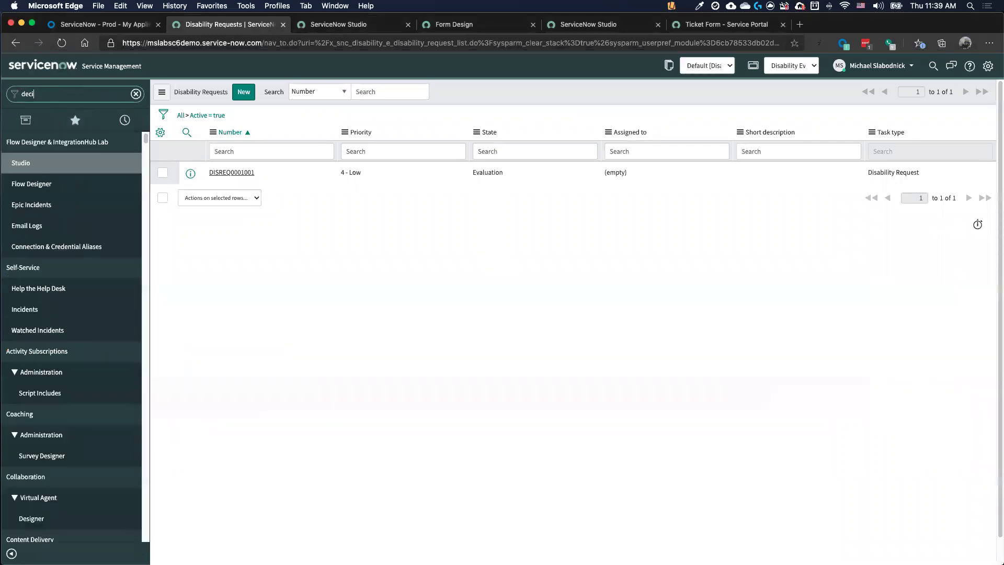
{"action": "type", "text": "sion ta"}
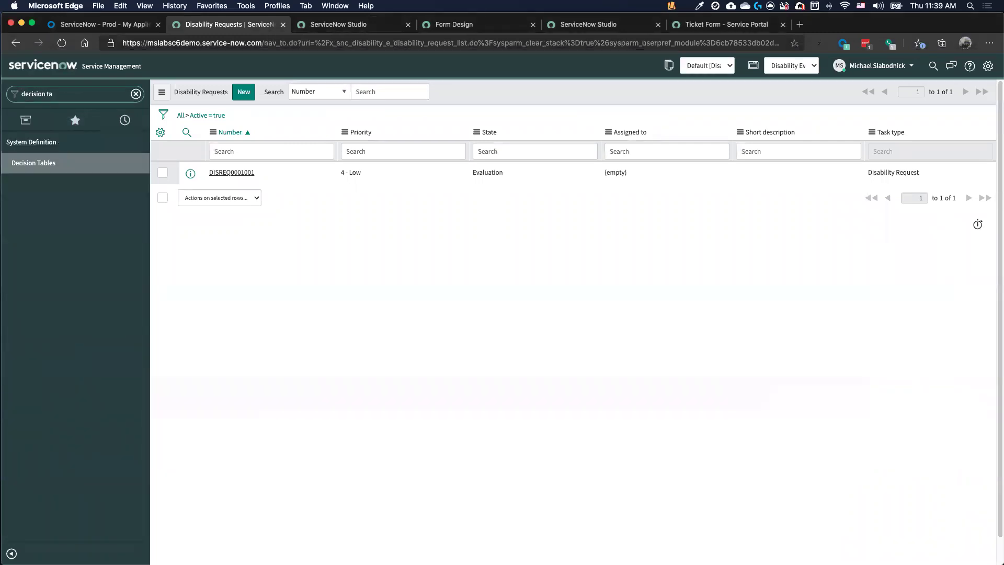
{"action": "left_click", "coordinate": [43, 164]}
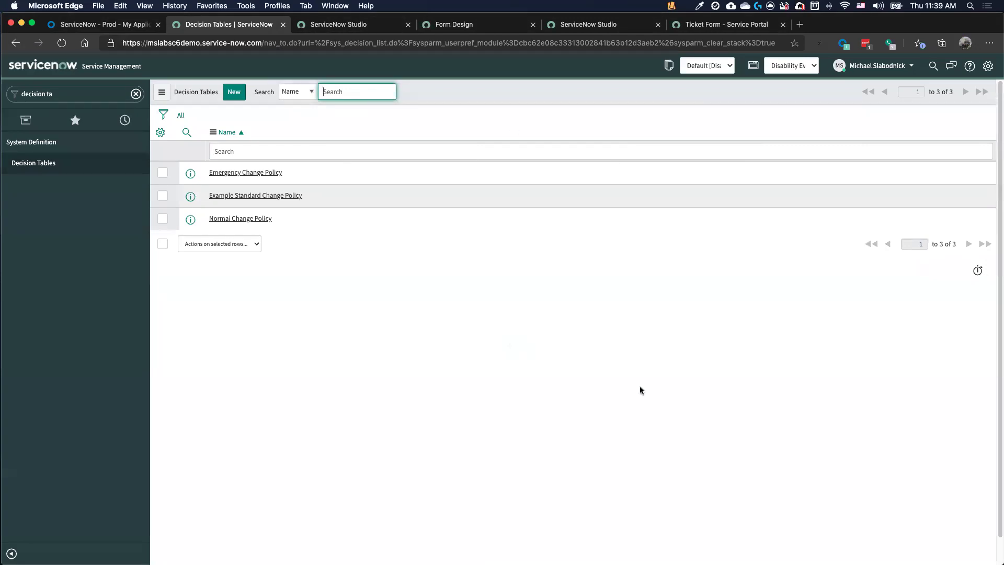
Return to the Manage Disability Evaluation flow and discard the unfinished Make a decision step.
{"action": "left_click_drag", "start_coordinate": [998, 15], "coordinate": [967, 20]}
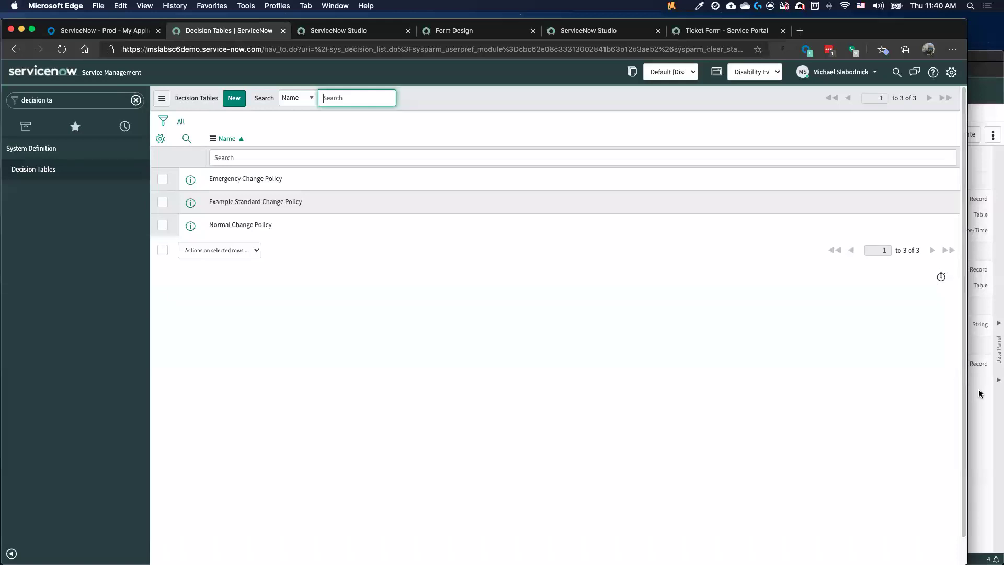
{"action": "left_click", "coordinate": [979, 393]}
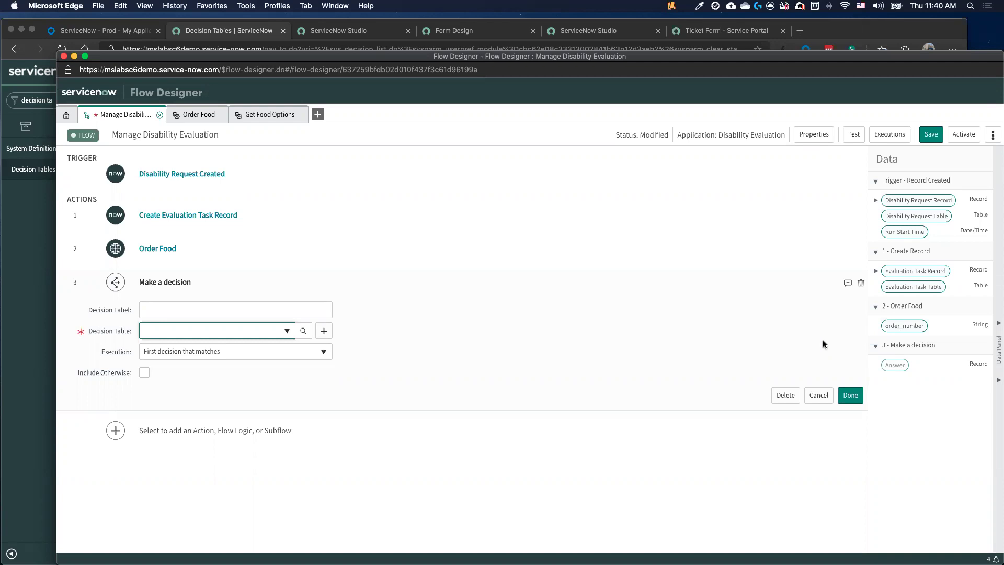
{"action": "left_click", "coordinate": [819, 401]}
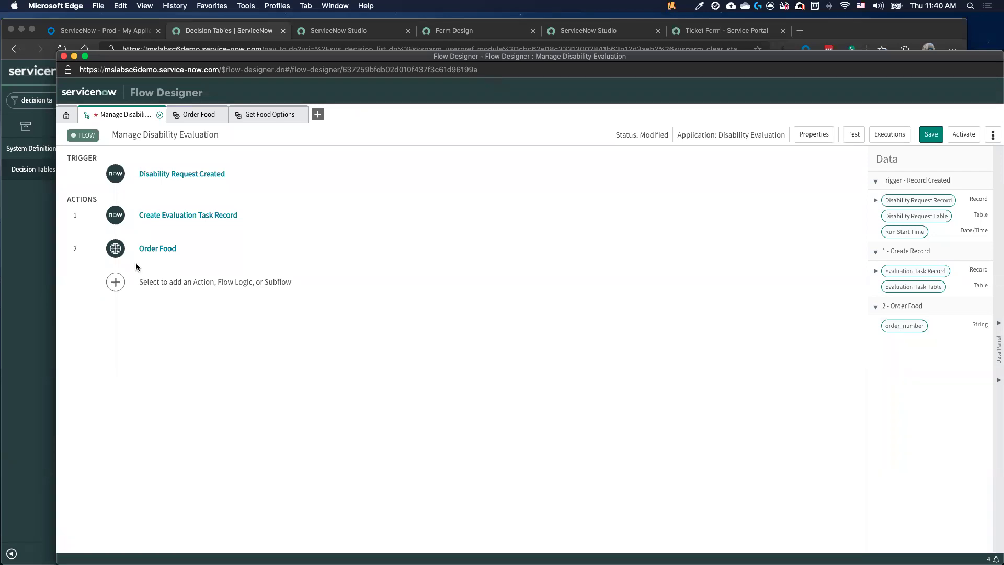
Browse the actions, flow logic and subflows available for the flow's next step after Order Food.
{"action": "left_click", "coordinate": [195, 283]}
{"action": "left_click", "coordinate": [169, 283]}
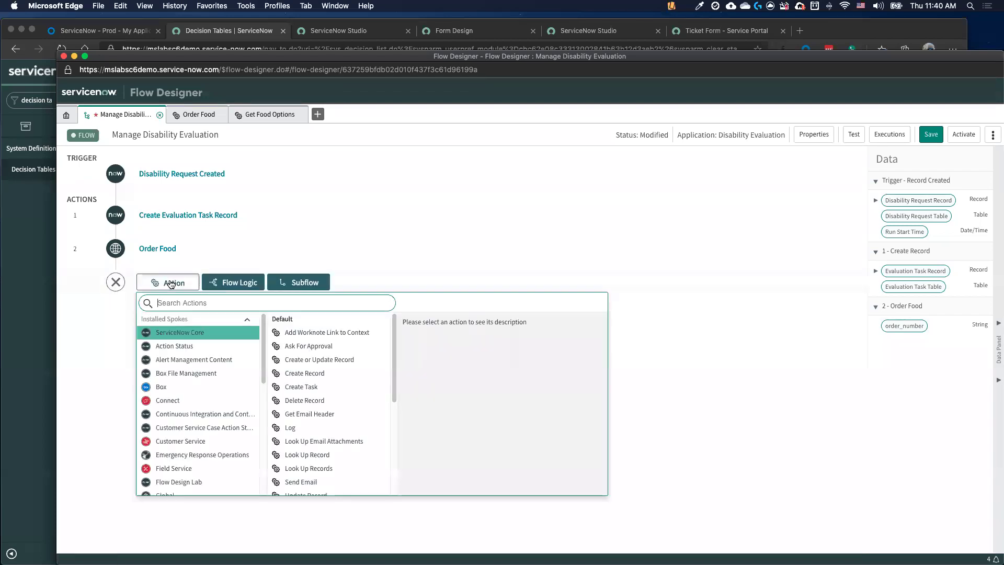
{"action": "left_click", "coordinate": [242, 283]}
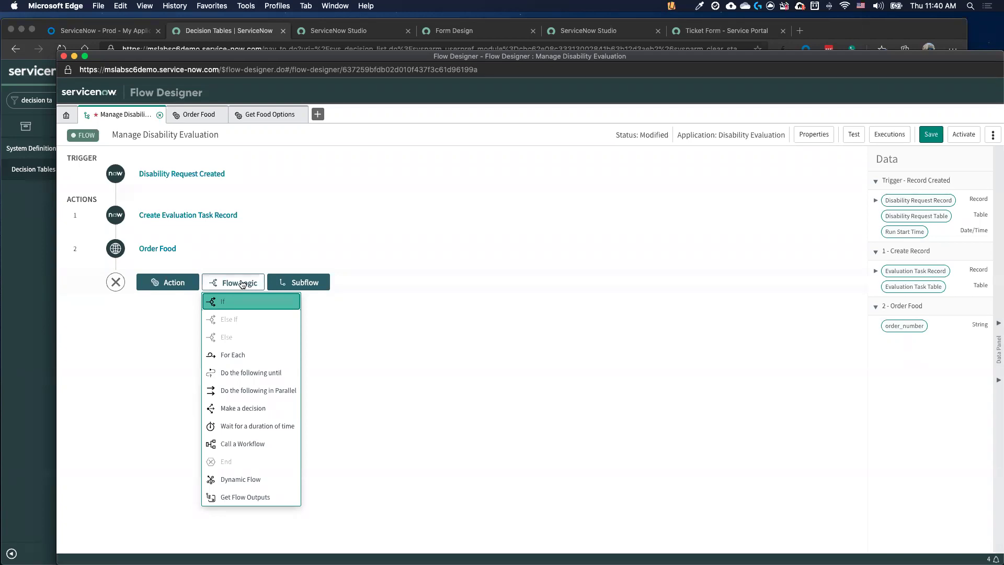
{"action": "left_click", "coordinate": [314, 285]}
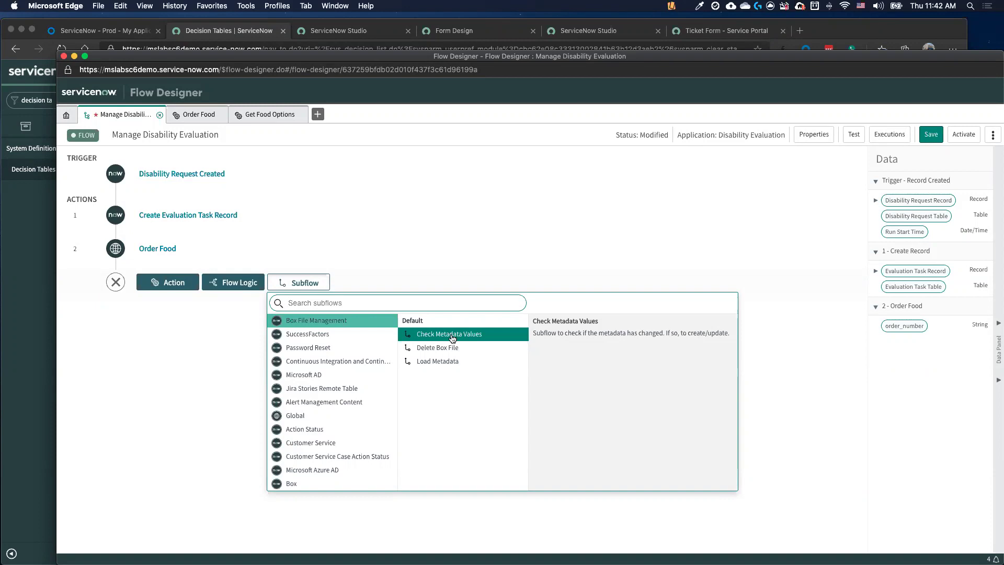
{"action": "left_click", "coordinate": [417, 265]}
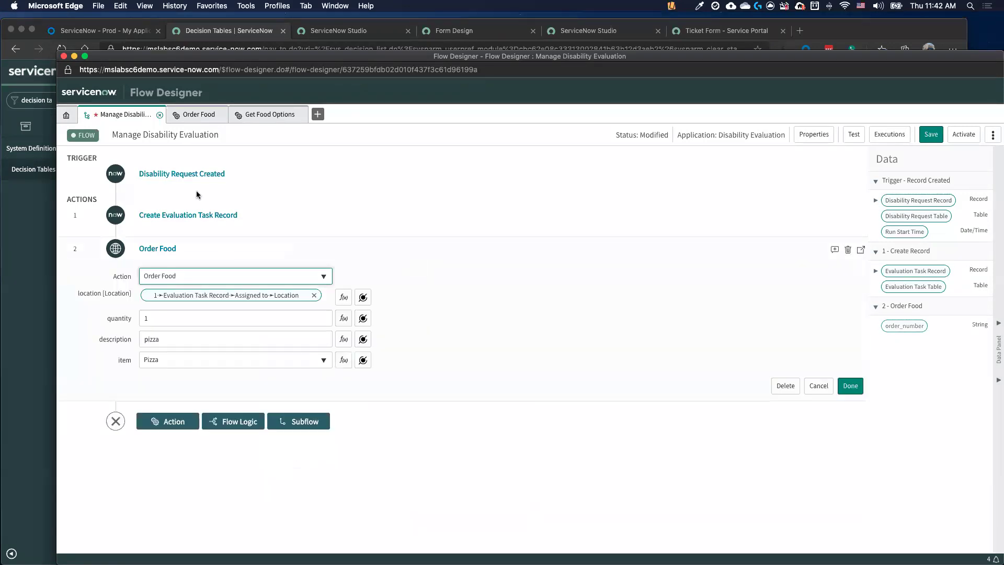
Open the list of existing flows from the Flow Designer home page and filter it by the name box.
{"action": "left_click", "coordinate": [67, 115]}
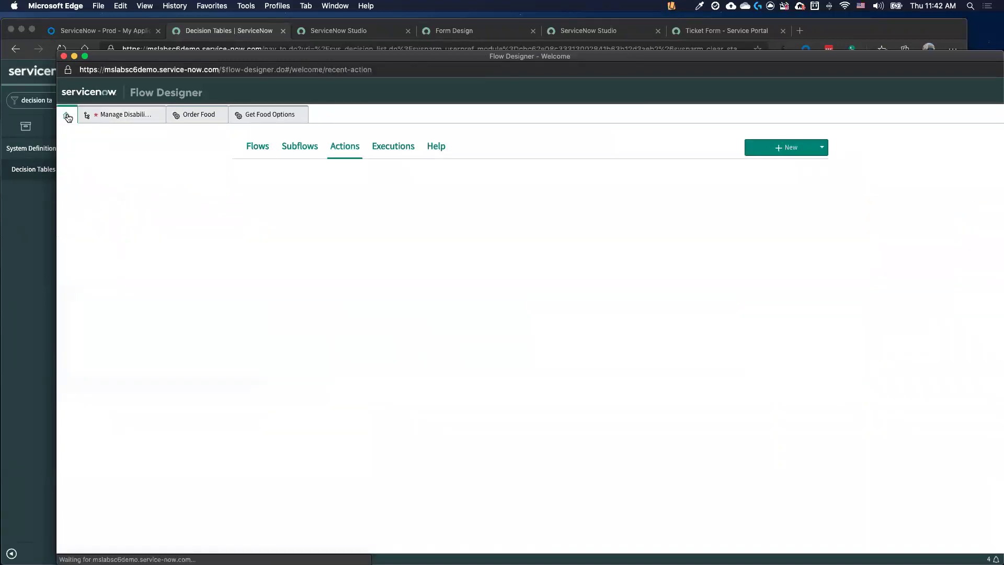
{"action": "left_click", "coordinate": [258, 147]}
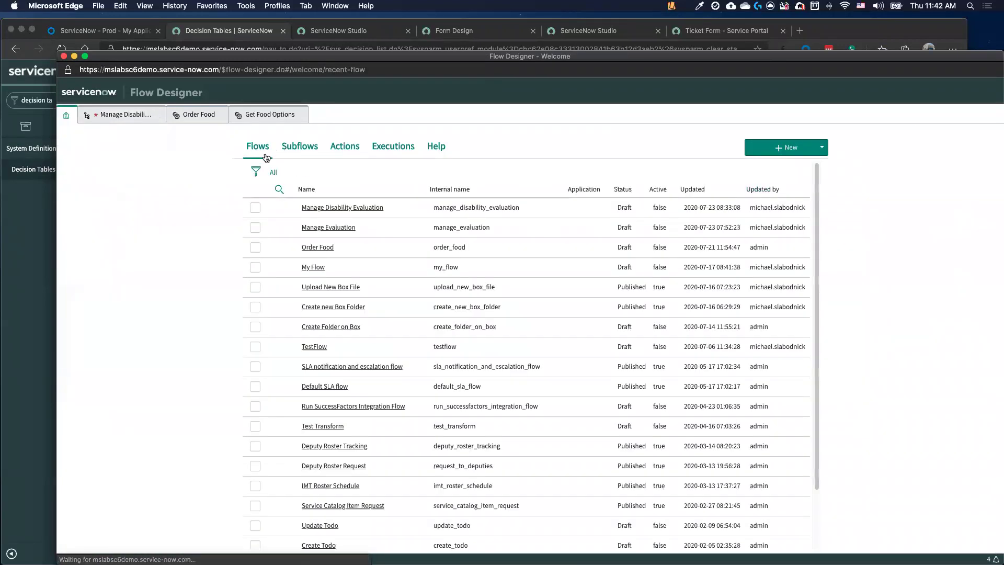
{"action": "left_click", "coordinate": [328, 208]}
{"action": "type", "text": "box"}
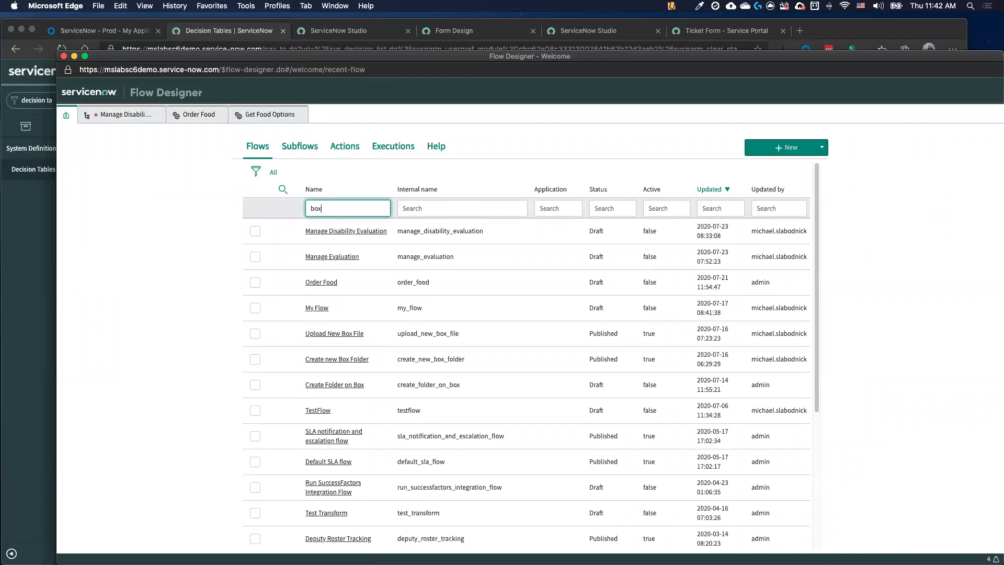
{"action": "key", "text": "Return"}
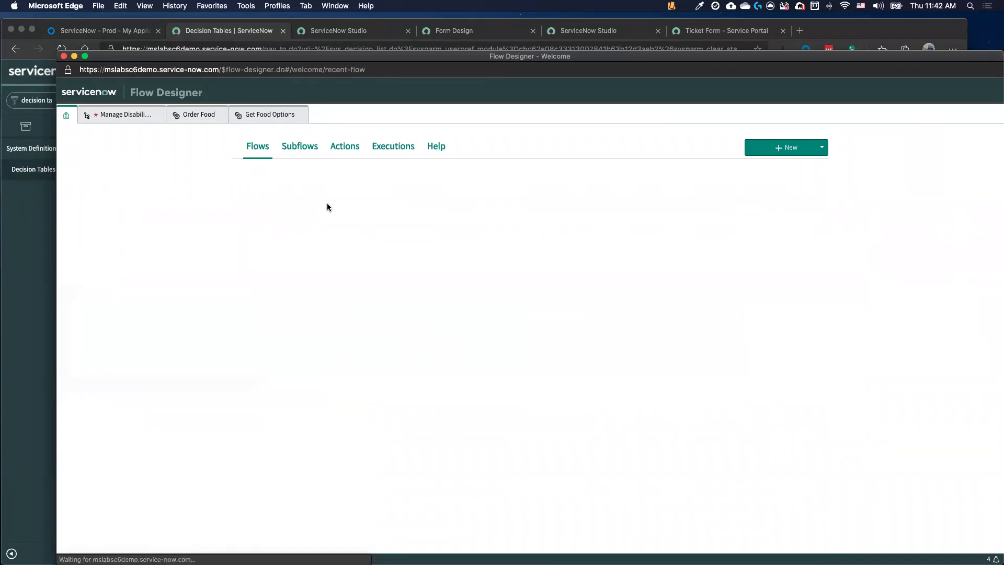
Filter the flows list by name with the contains search *file.
{"action": "key", "text": "super+a"}
{"action": "type", "text": "food"}
{"action": "key", "text": "Return"}
{"action": "type", "text": "food"}
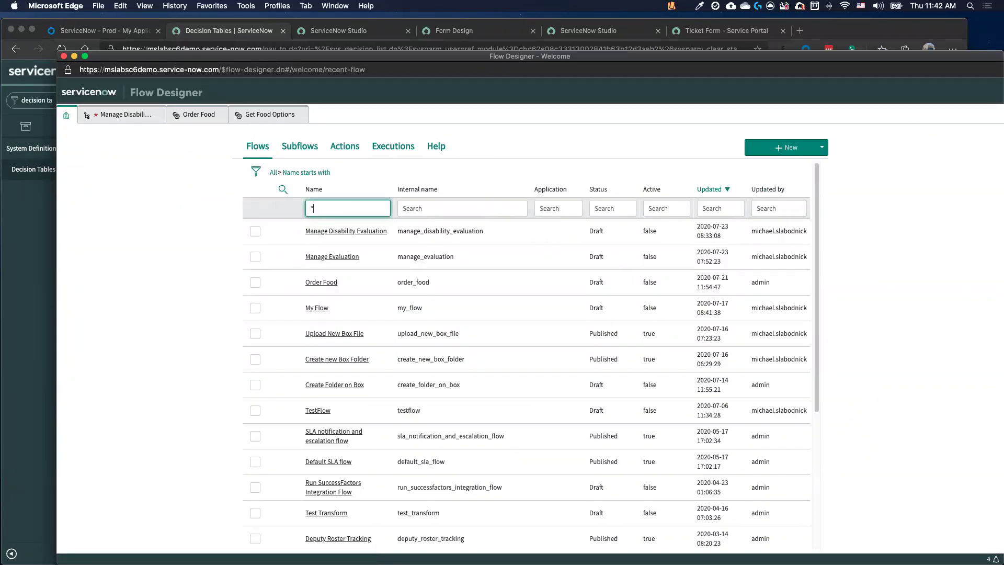
{"action": "key", "text": "Return"}
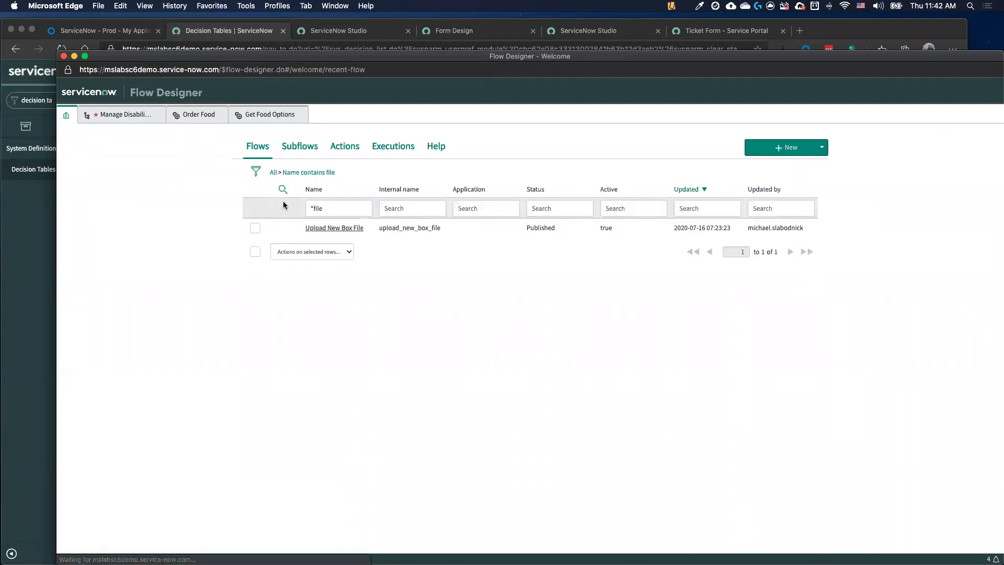
Open the Upload New Box File flow and inspect its Update Box File Record step under If Successful Upload.
{"action": "left_click", "coordinate": [335, 228]}
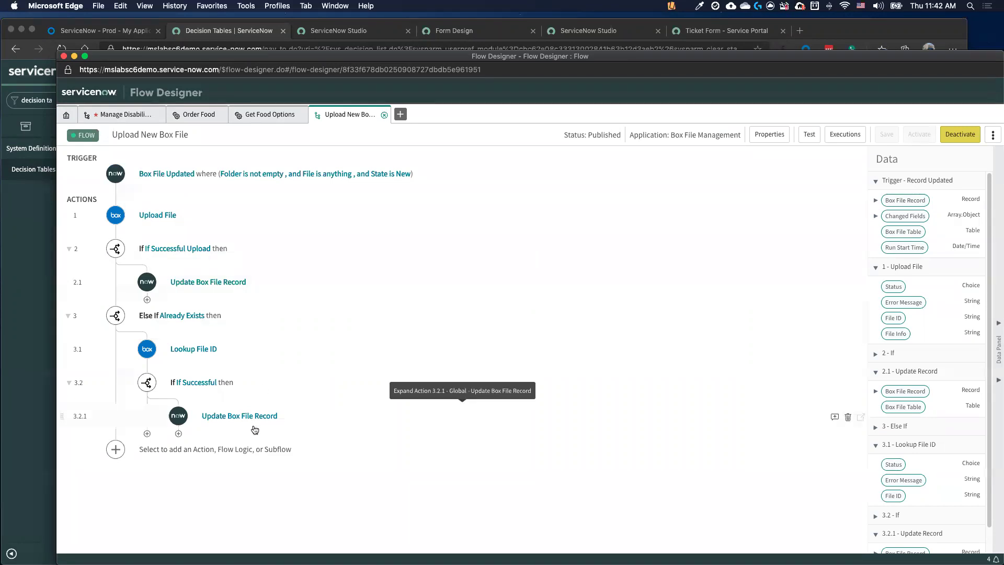
{"action": "left_click", "coordinate": [187, 283]}
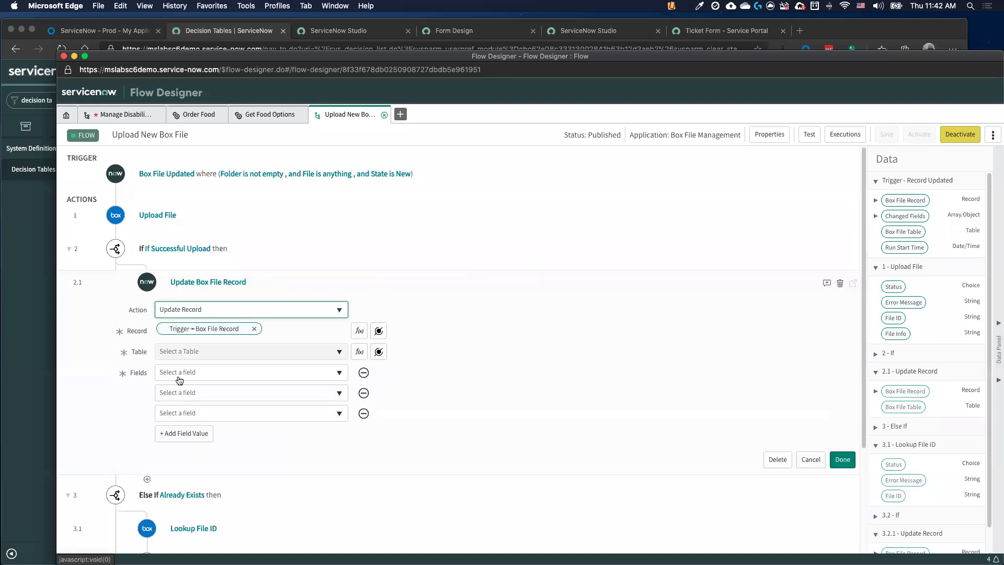
{"action": "left_click", "coordinate": [187, 281]}
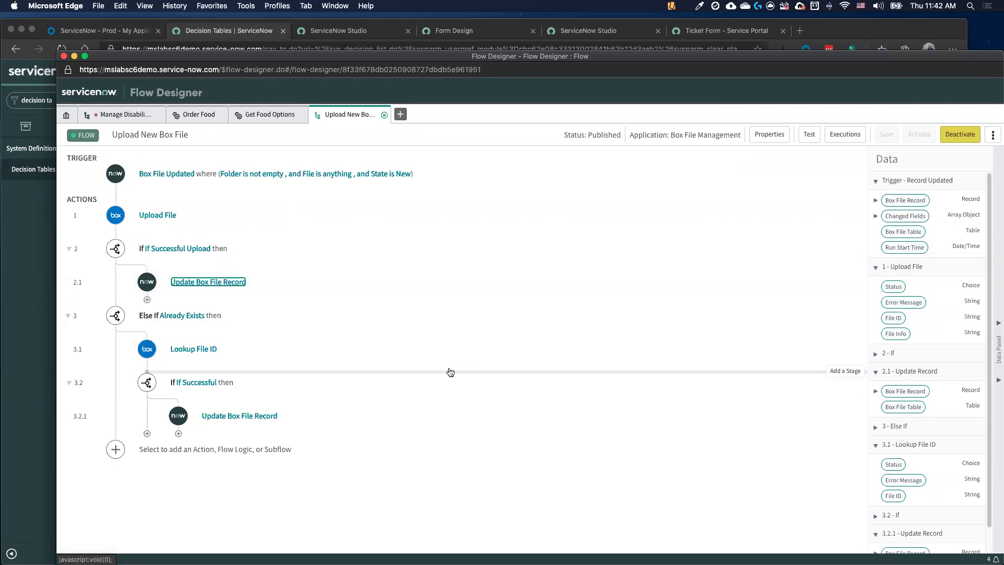
Return to the Manage Disability Evaluation flow and look through the trigger types offered for its Disability Request Created trigger.
{"action": "left_click", "coordinate": [139, 118]}
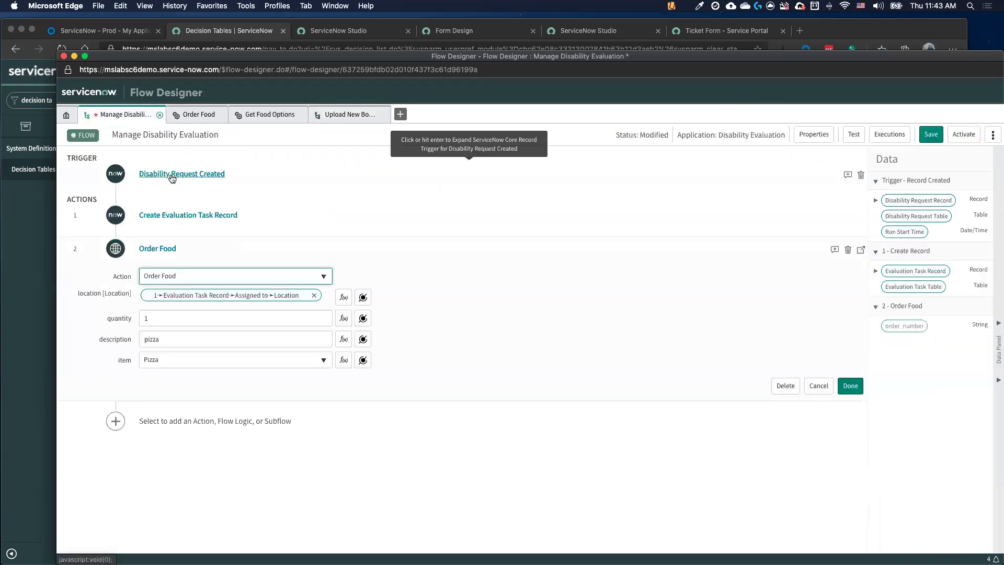
{"action": "left_click", "coordinate": [172, 177]}
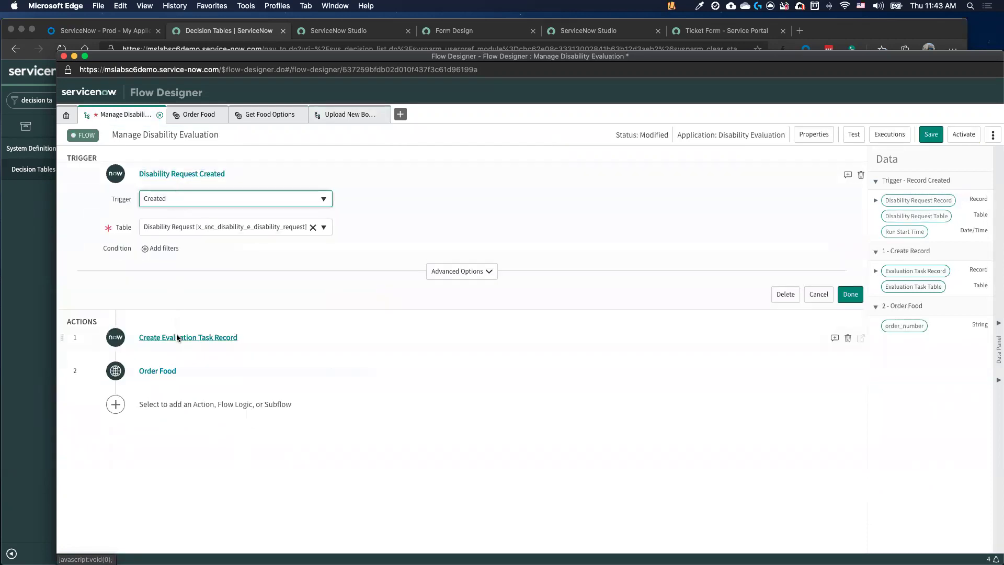
{"action": "left_click", "coordinate": [205, 200]}
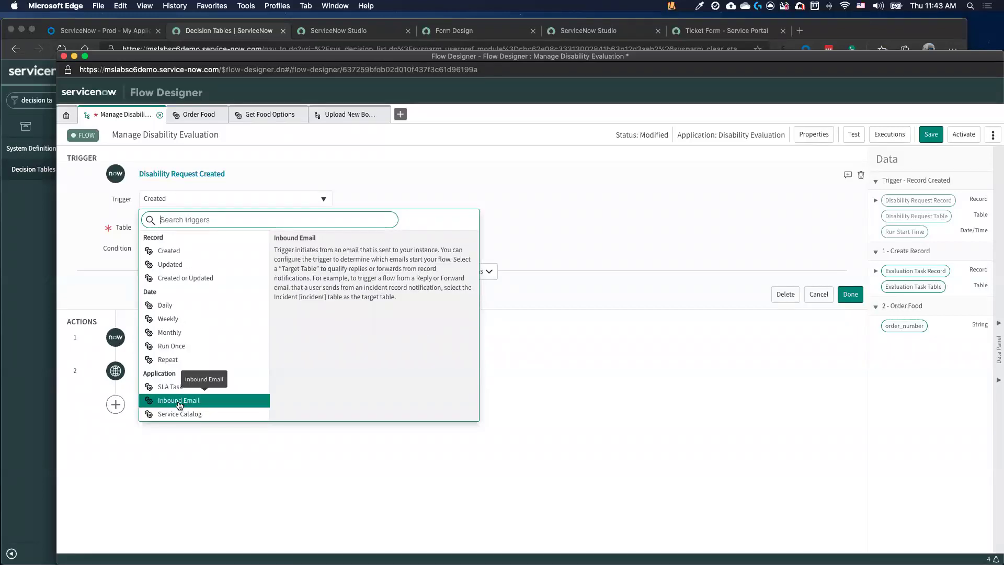
{"action": "left_click", "coordinate": [387, 167]}
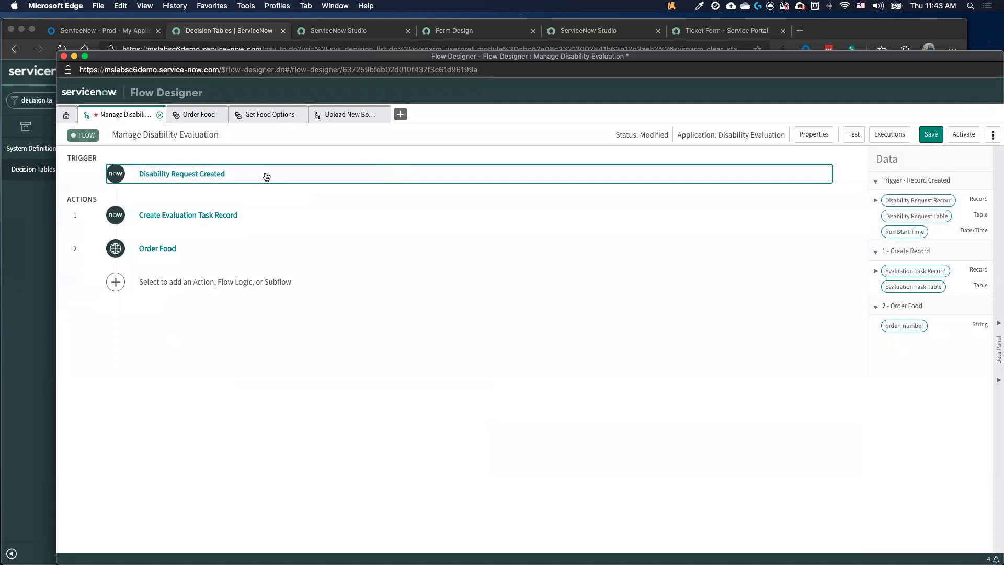
Switch to the Order Food action and examine the server code snippet for executing it.
{"action": "left_click", "coordinate": [213, 118]}
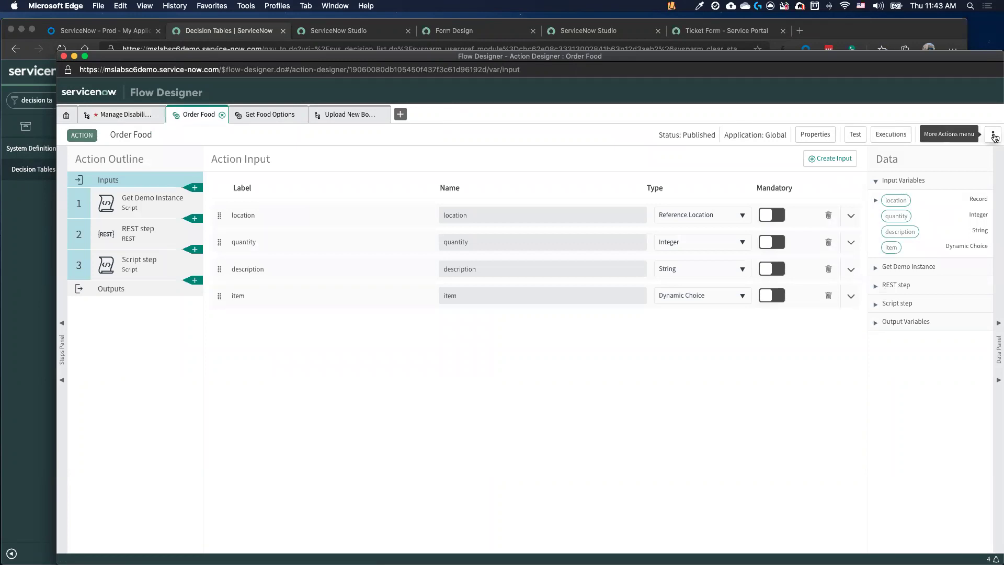
{"action": "left_click", "coordinate": [992, 135]}
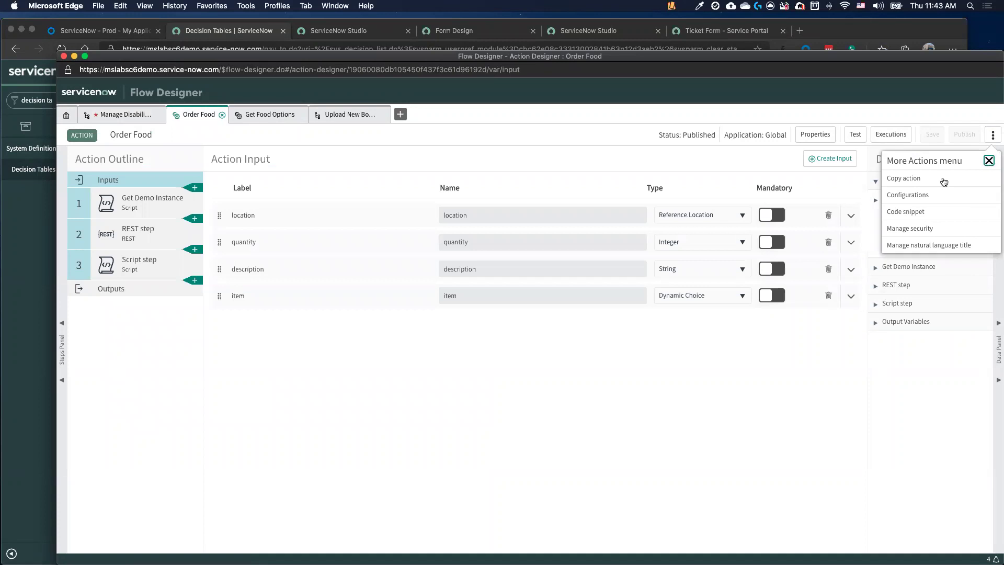
{"action": "left_click", "coordinate": [929, 212]}
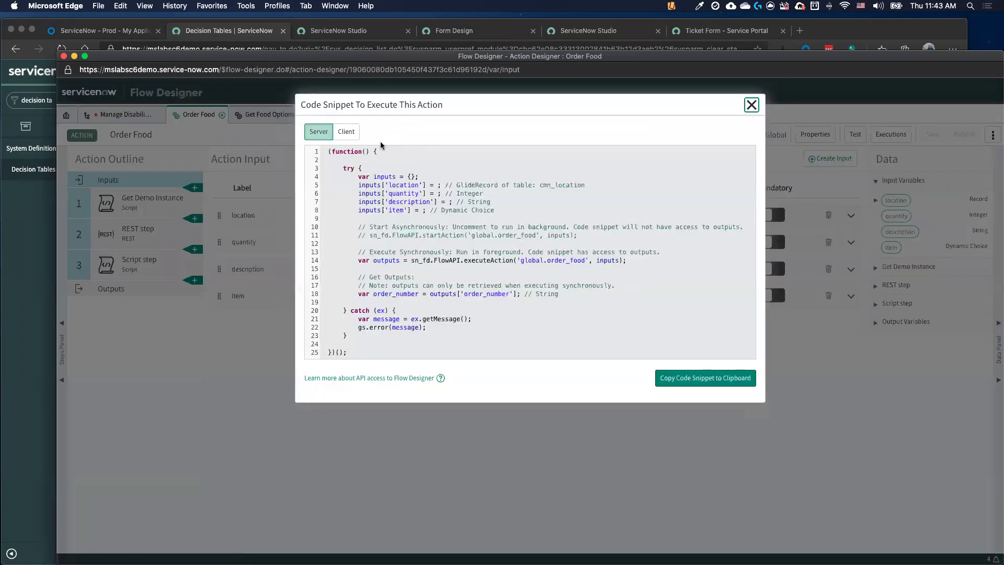
{"action": "left_click_drag", "start_coordinate": [325, 151], "coordinate": [553, 385]}
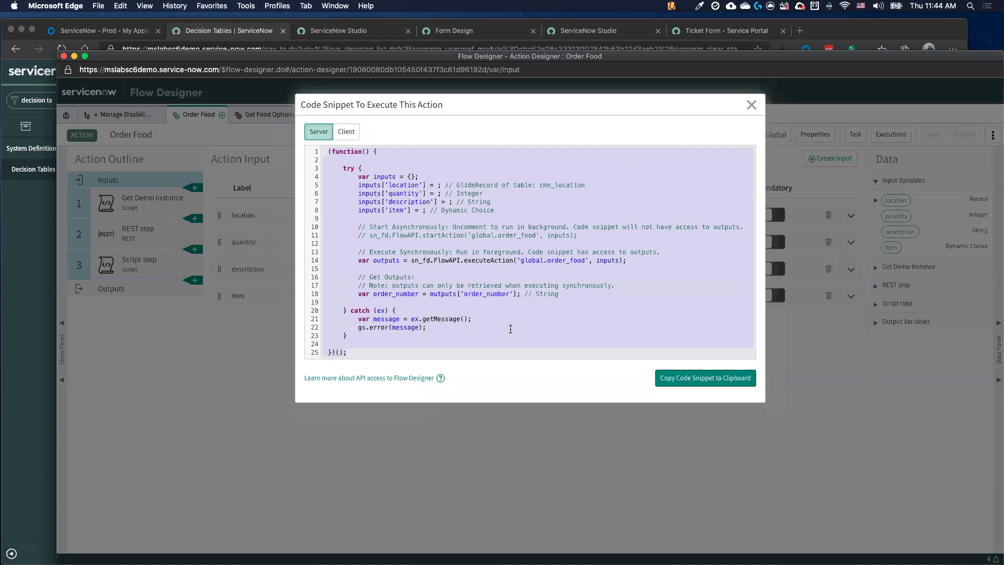
{"action": "left_click", "coordinate": [751, 105]}
Open the list of actions from the Flow Designer home page and filter it by name with *box.
{"action": "left_click", "coordinate": [116, 116]}
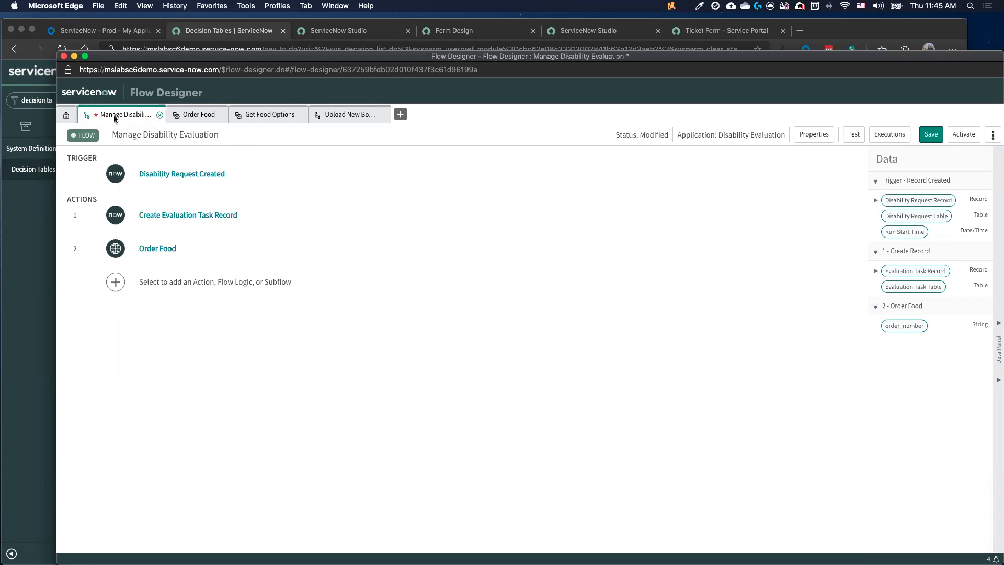
{"action": "left_click", "coordinate": [67, 114]}
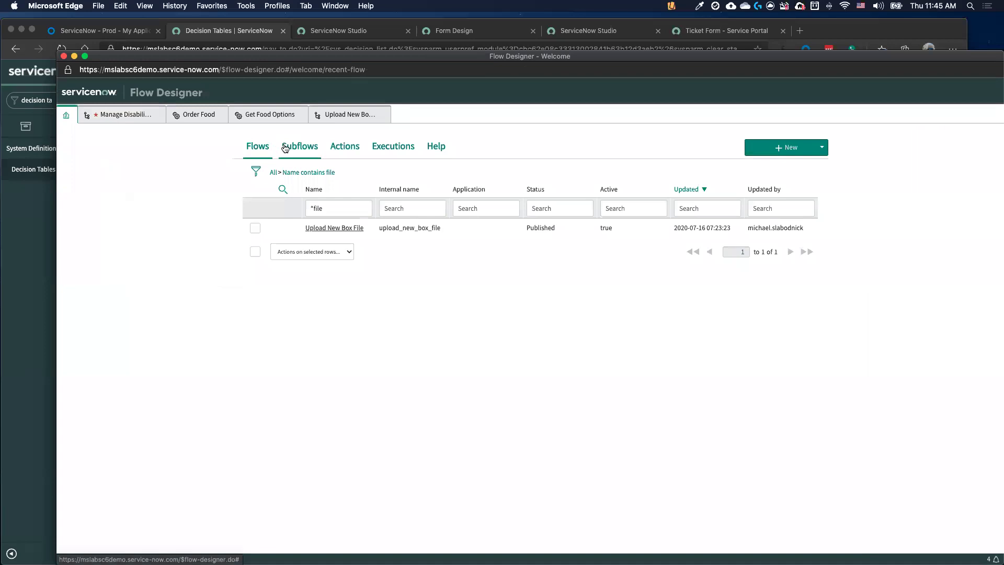
{"action": "left_click", "coordinate": [344, 147]}
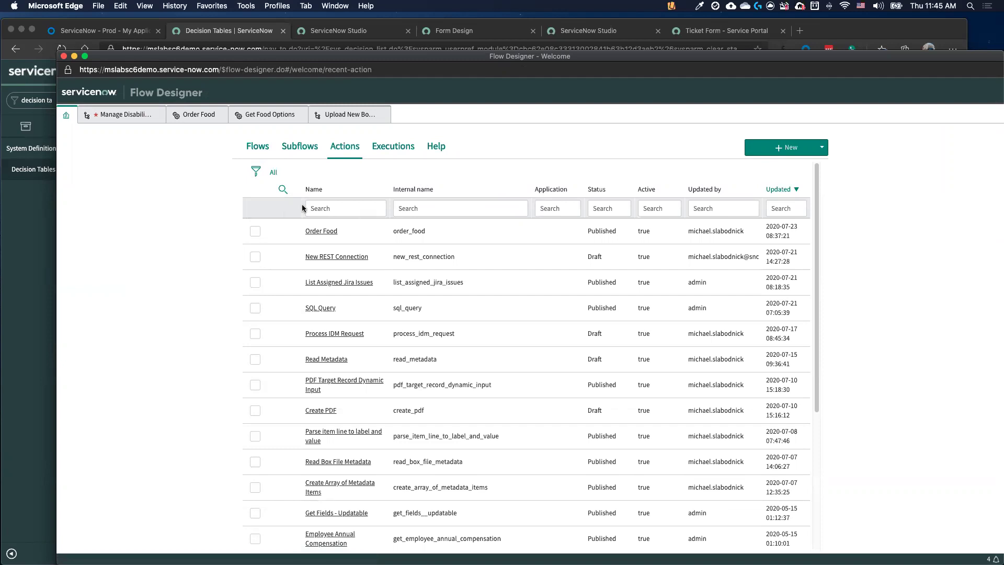
{"action": "left_click", "coordinate": [329, 209]}
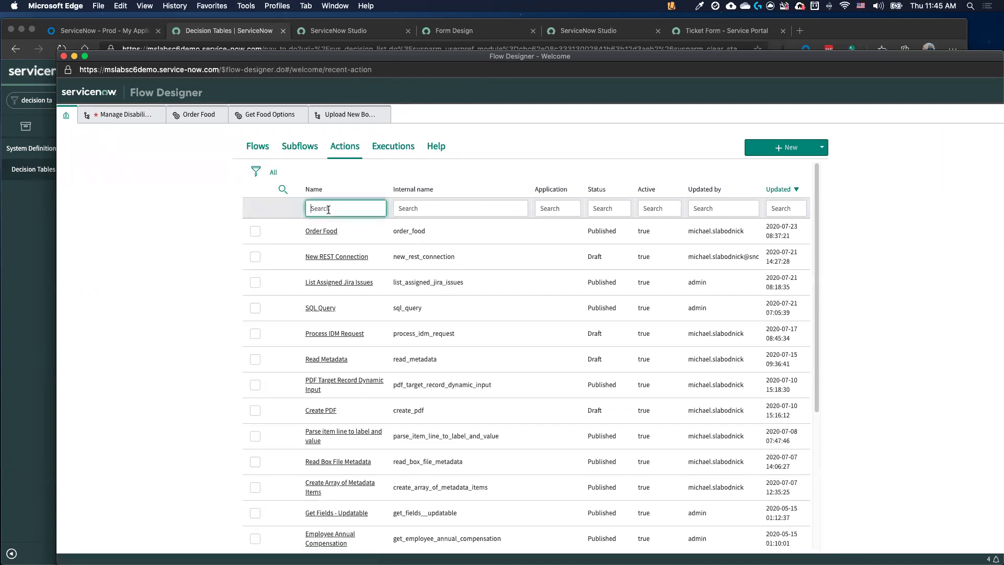
{"action": "type", "text": "*box"}
{"action": "key", "text": "Return"}
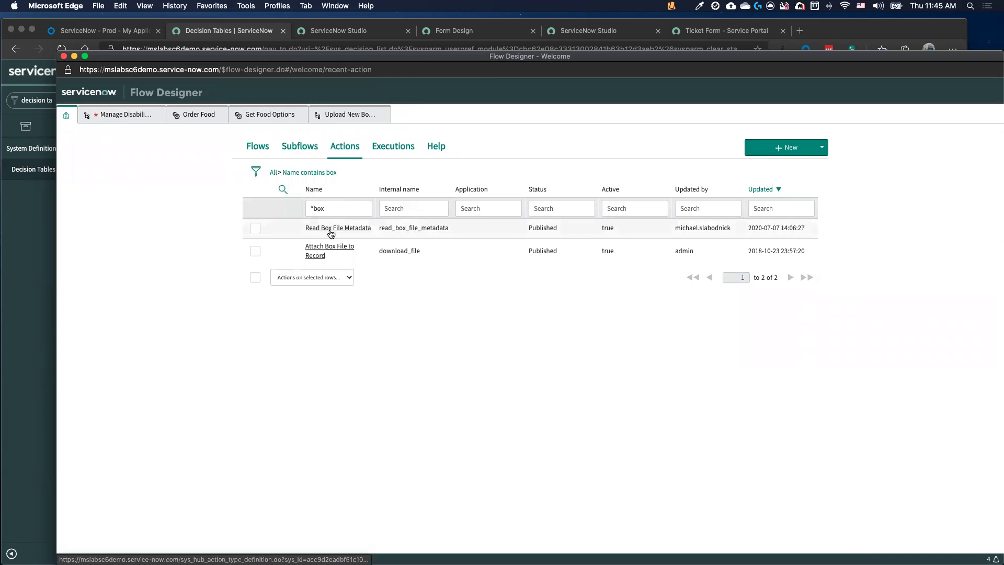
Add the Remote Table Script action from the Jira Stories Remote Table spoke after Order Food in the Manage Disability Evaluation flow.
{"action": "left_click", "coordinate": [126, 115]}
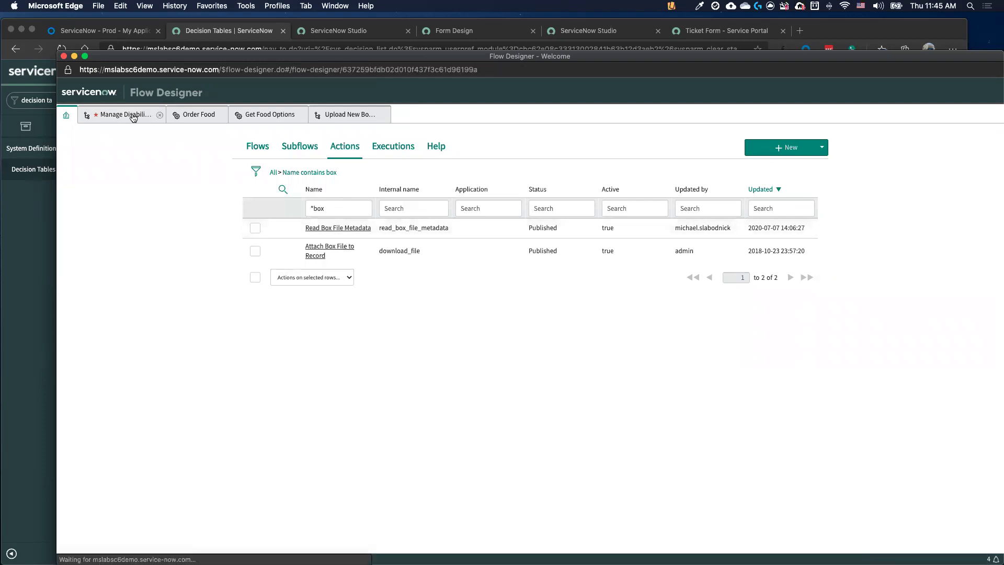
{"action": "left_click", "coordinate": [148, 280]}
{"action": "left_click", "coordinate": [154, 283]}
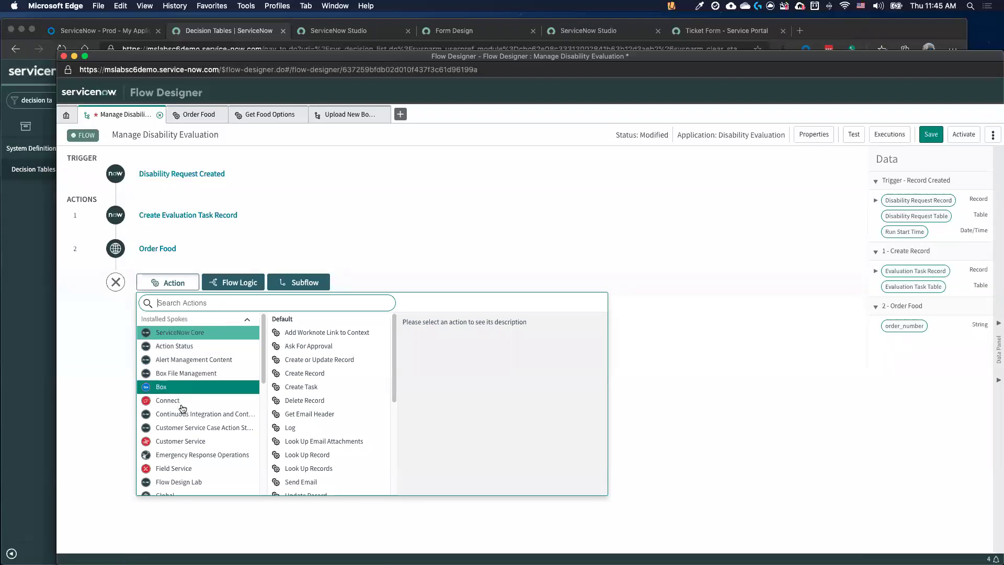
{"action": "scroll", "coordinate": [183, 408], "scroll_direction": "down", "scroll_amount": 5}
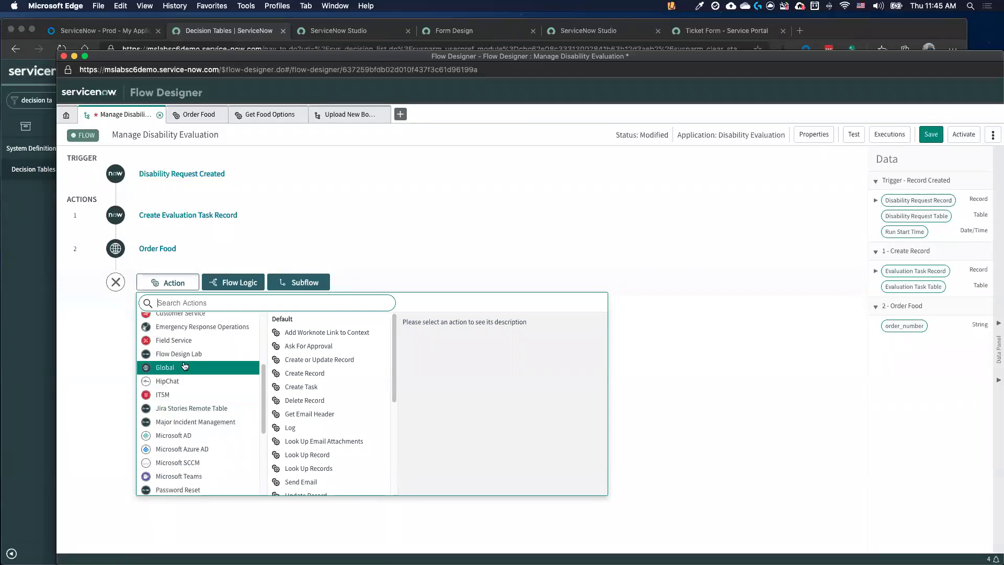
{"action": "left_click", "coordinate": [191, 410]}
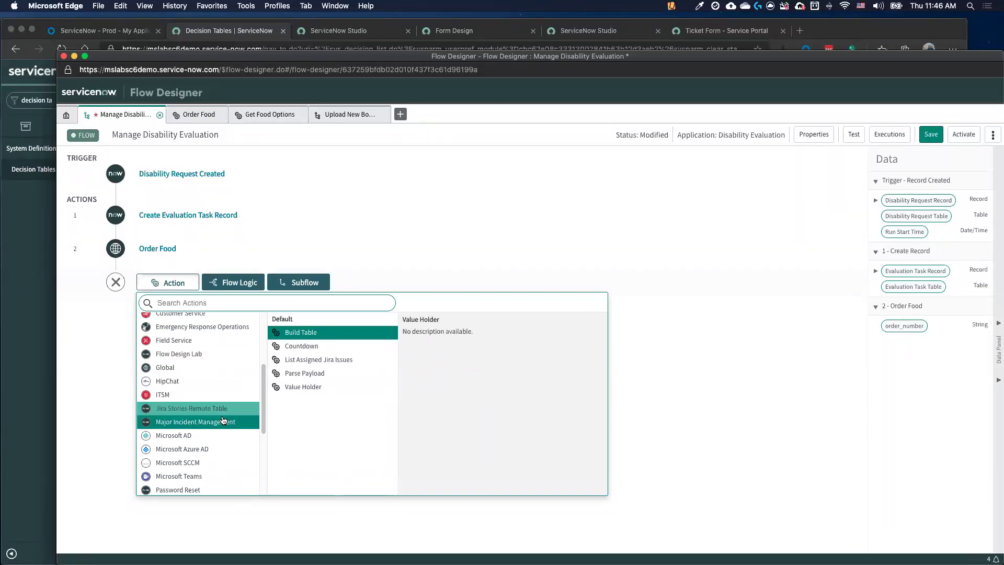
{"action": "left_click", "coordinate": [321, 332]}
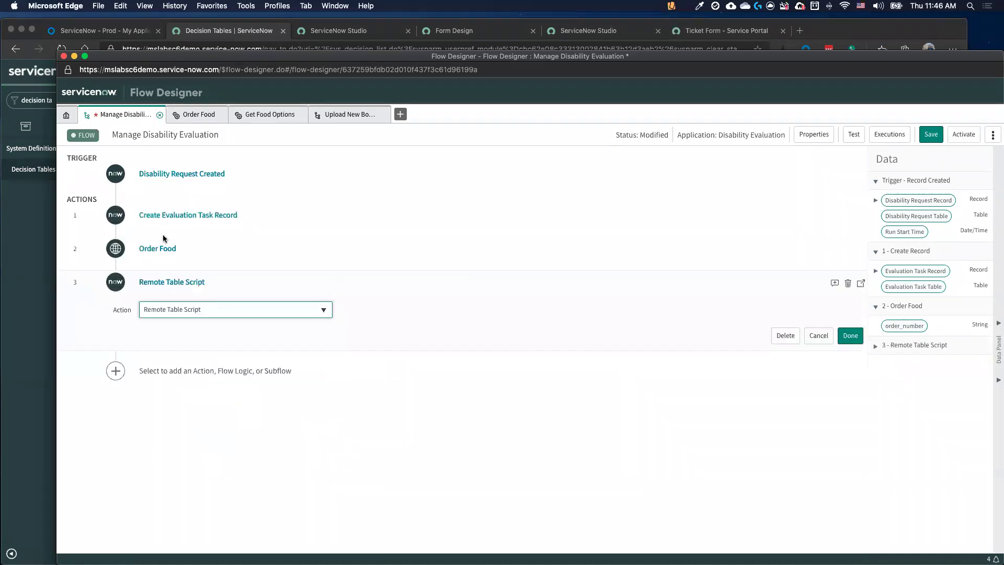
Replace the third step's action with Lookup File ID from the Box spoke, then discard the step.
{"action": "left_click", "coordinate": [241, 313]}
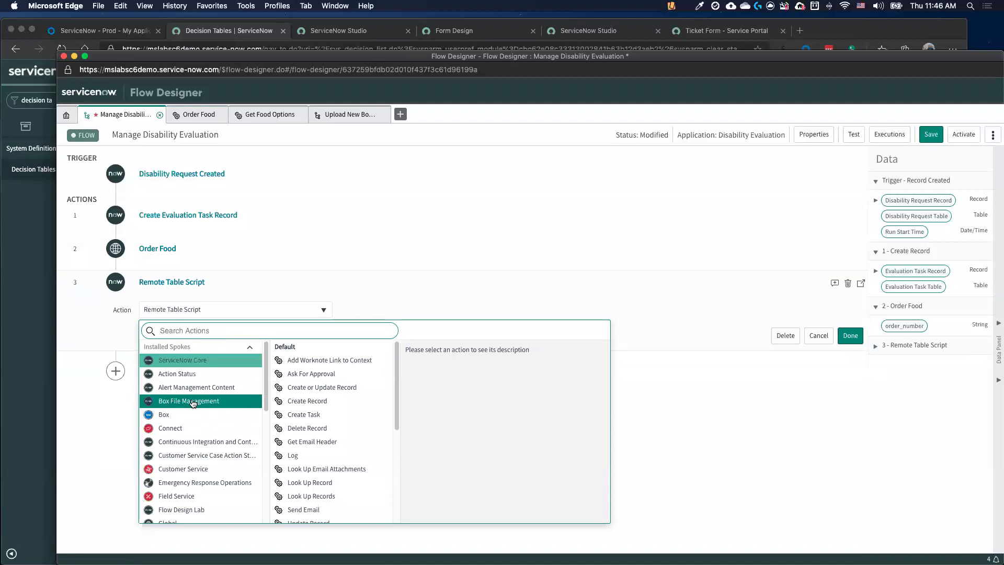
{"action": "left_click", "coordinate": [182, 416]}
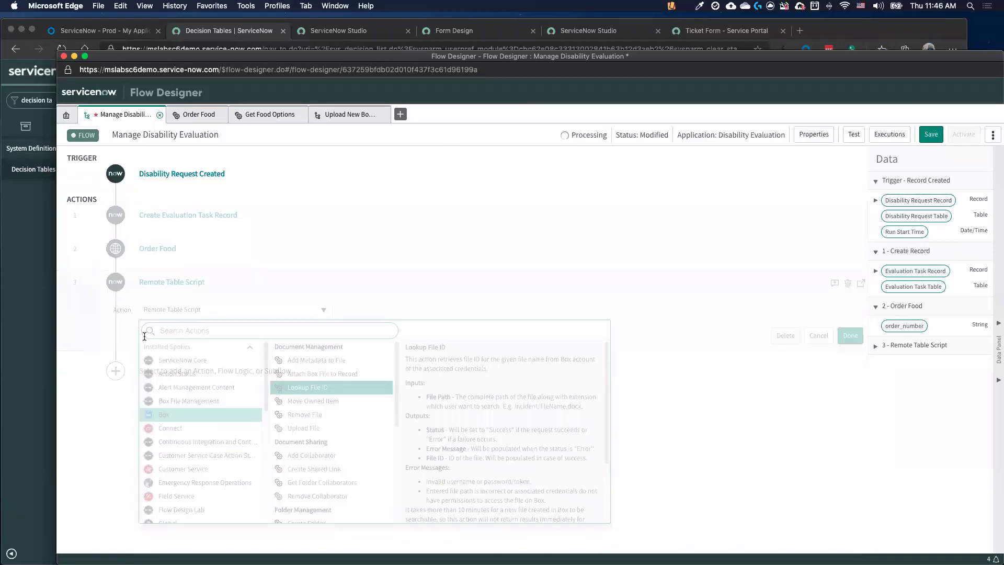
{"action": "left_click", "coordinate": [200, 333]}
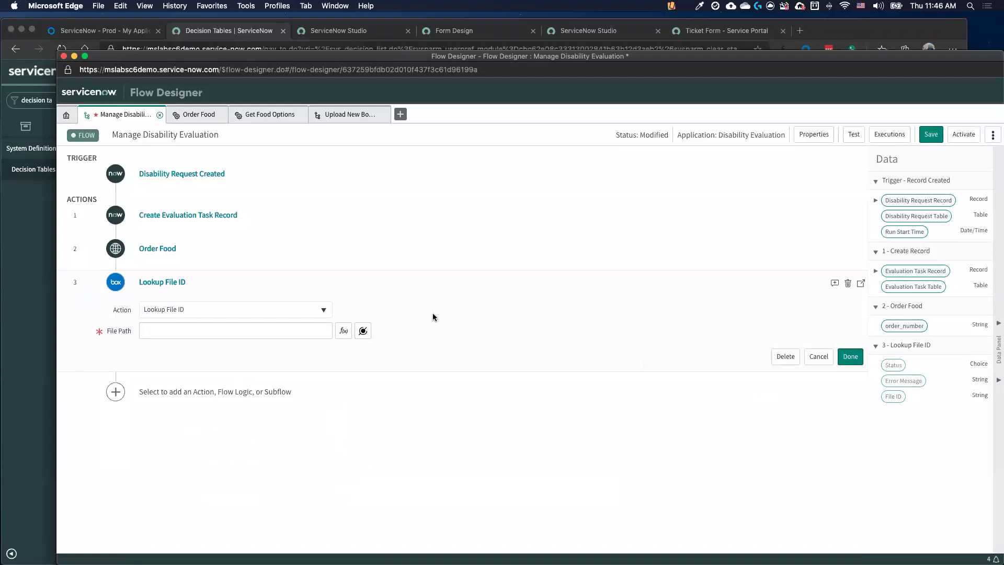
{"action": "left_click", "coordinate": [817, 357]}
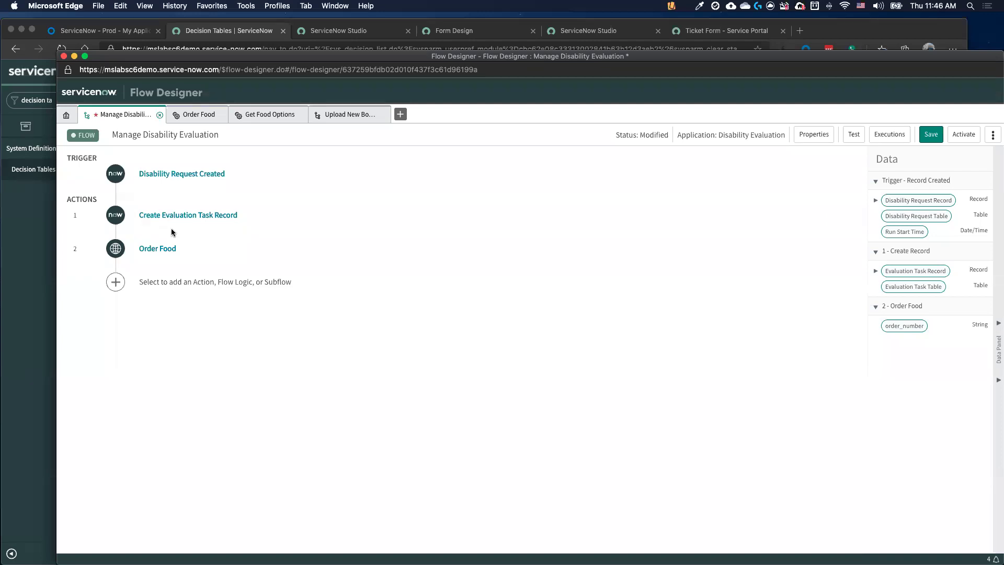
Create a new action named My new integration in the Disability Evaluation application.
{"action": "left_click", "coordinate": [67, 115]}
{"action": "left_click", "coordinate": [779, 152]}
{"action": "left_click", "coordinate": [785, 199]}
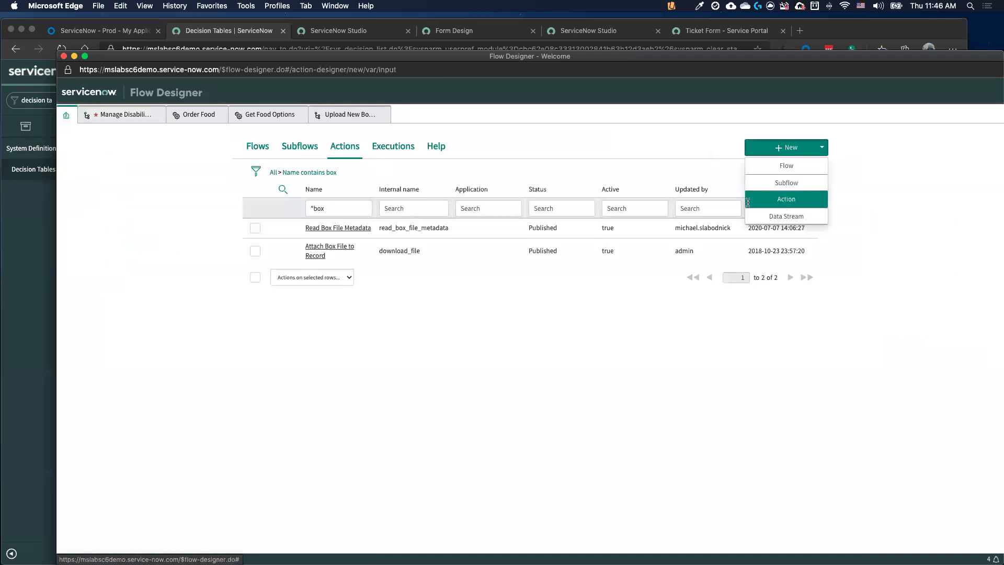
{"action": "type", "text": "M"}
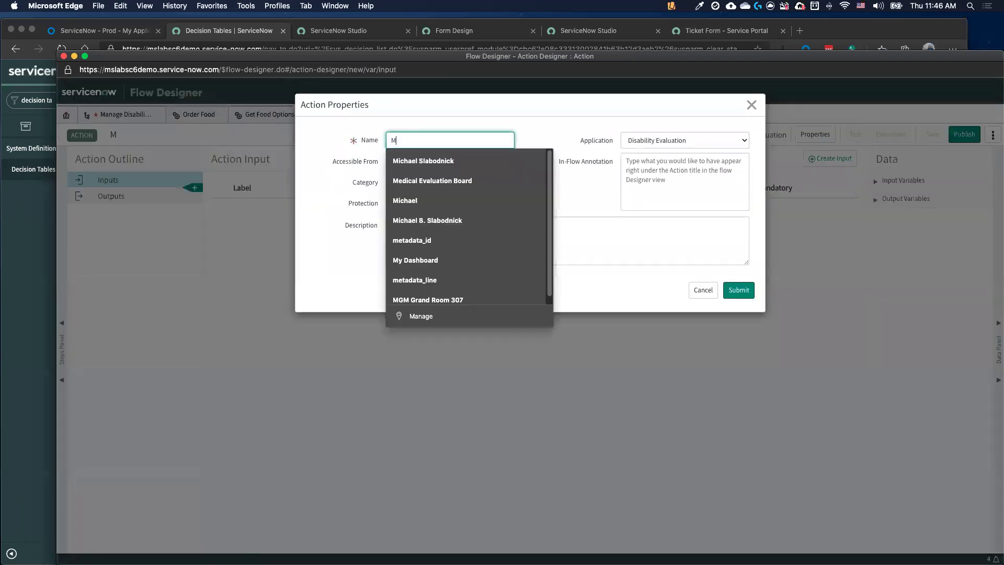
{"action": "type", "text": "y new integration"}
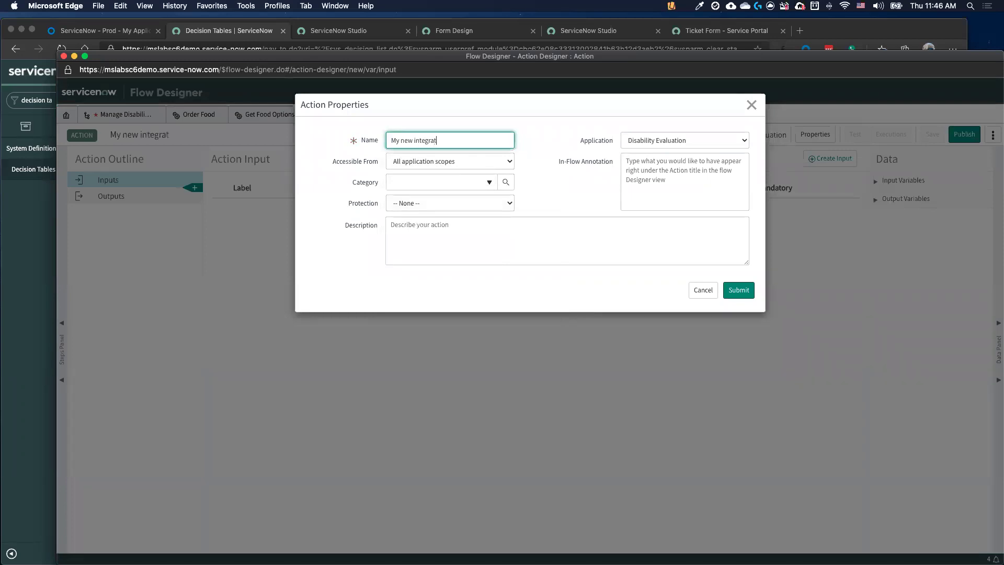
{"action": "left_click", "coordinate": [739, 295]}
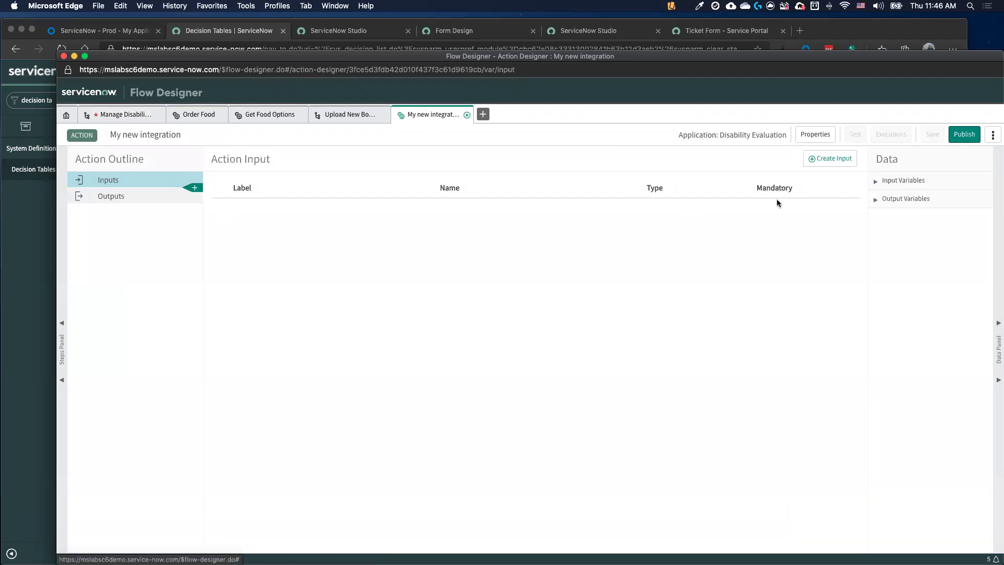
Create a string input variable labelled user_id for the My new integration action.
{"action": "left_click", "coordinate": [828, 159]}
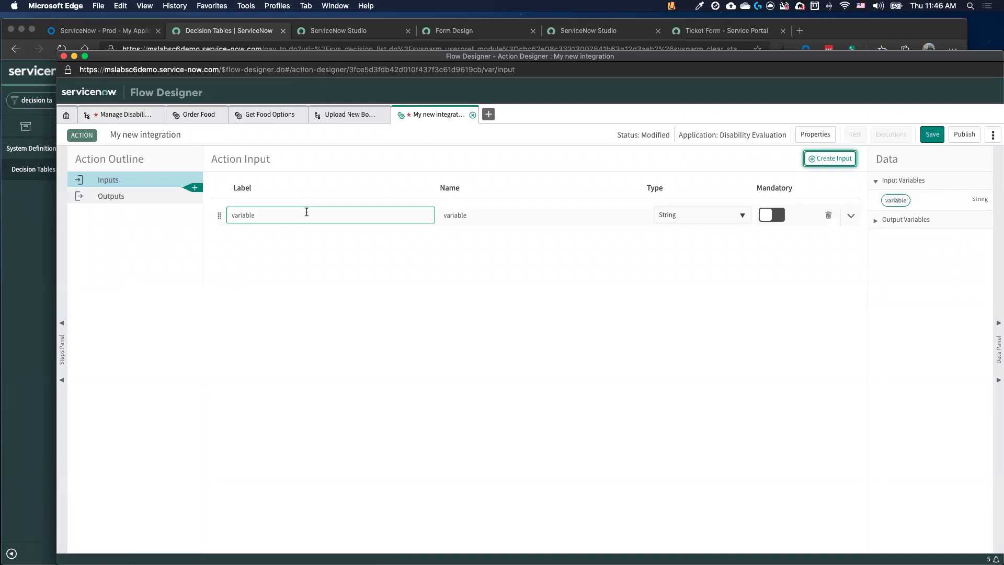
{"action": "left_click", "coordinate": [802, 233]}
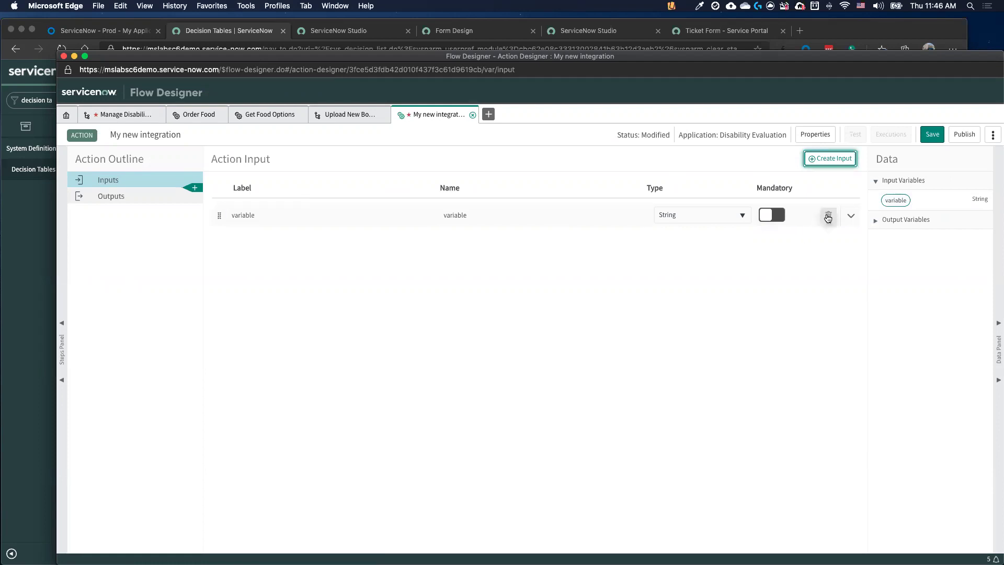
{"action": "left_click", "coordinate": [278, 215]}
{"action": "type", "text": "user_id"}
{"action": "key", "text": "Tab"}
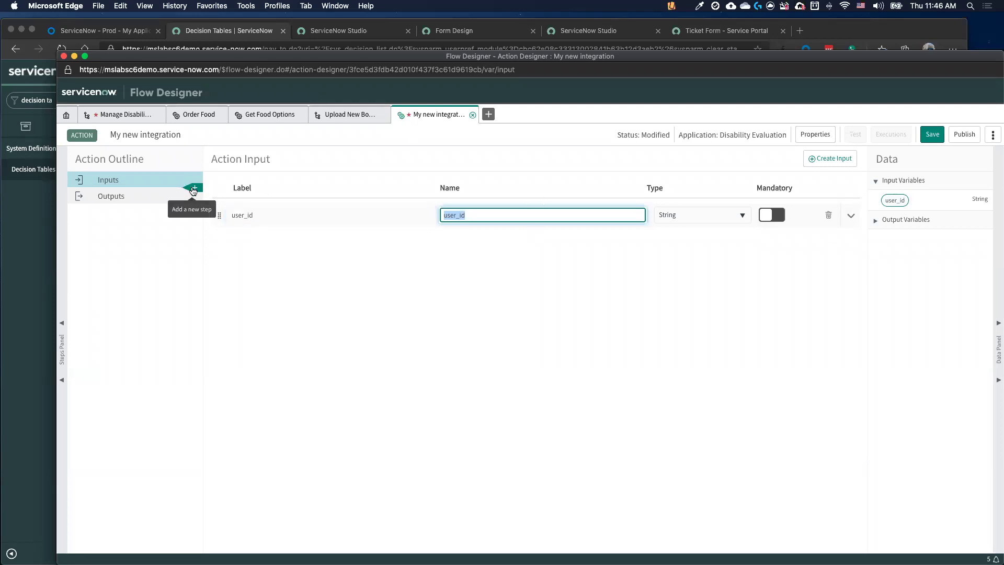
Add a REST integration step to the action after its inputs.
{"action": "left_click", "coordinate": [193, 191]}
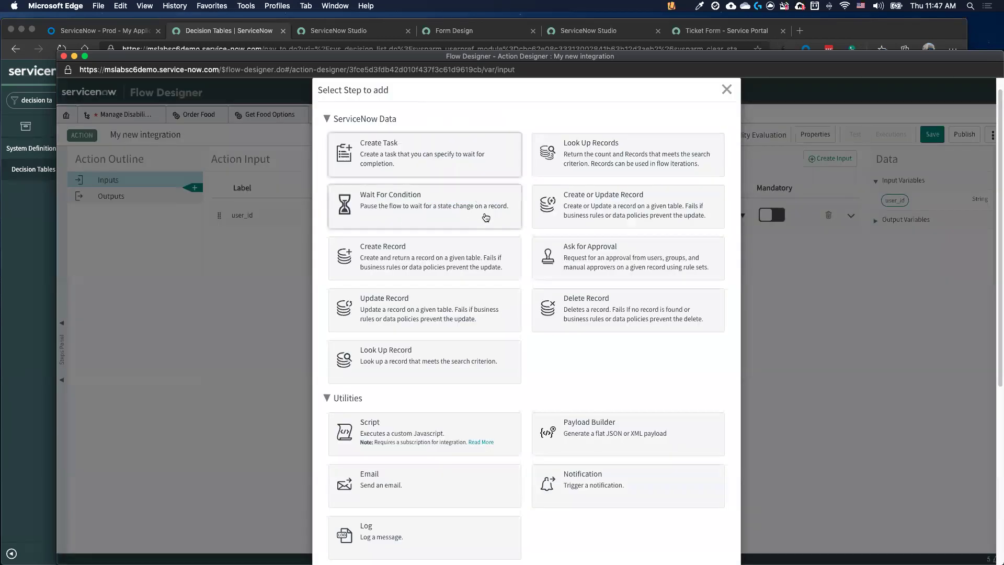
{"action": "scroll", "coordinate": [410, 180], "scroll_direction": "down", "scroll_amount": 5}
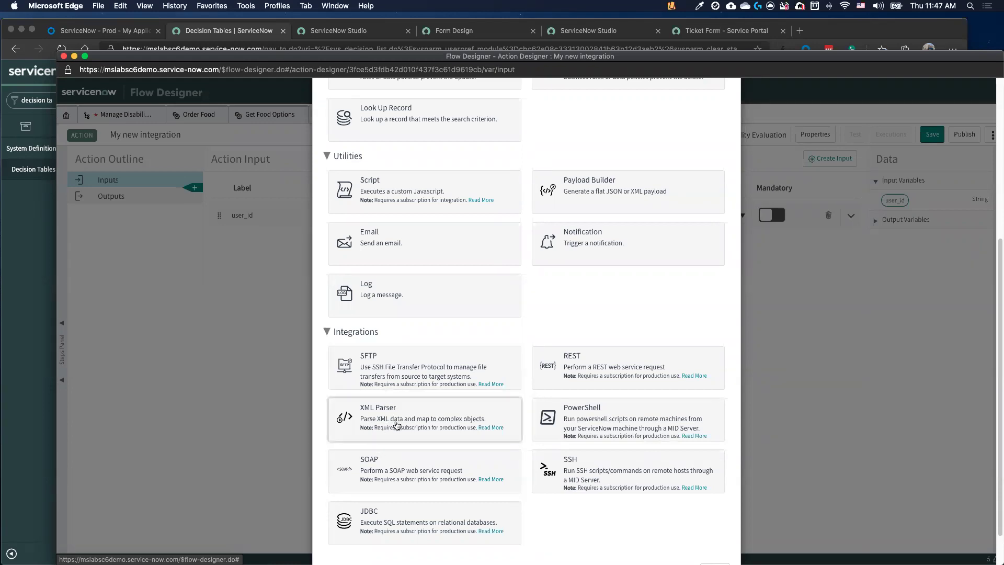
{"action": "left_click", "coordinate": [616, 368]}
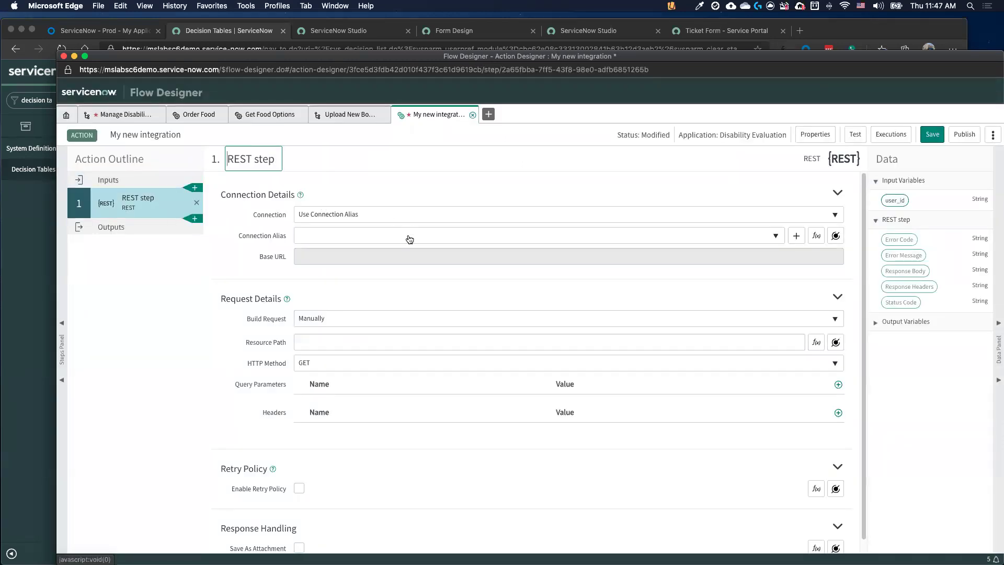
Choose x_snc_jira_stories.Jira as the REST step's connection alias and highlight its base URL.
{"action": "left_click", "coordinate": [409, 235]}
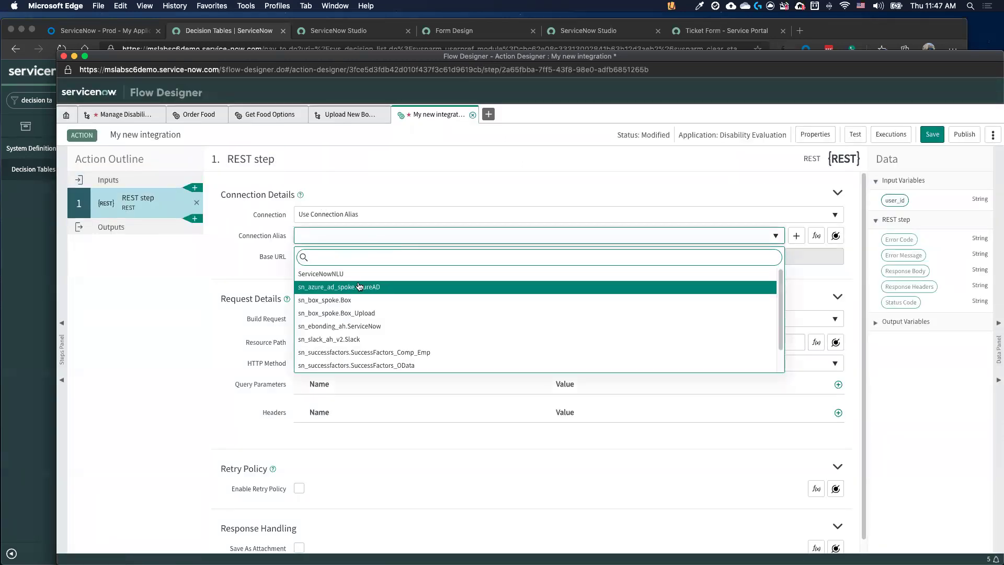
{"action": "scroll", "coordinate": [423, 300], "scroll_direction": "down", "scroll_amount": 1}
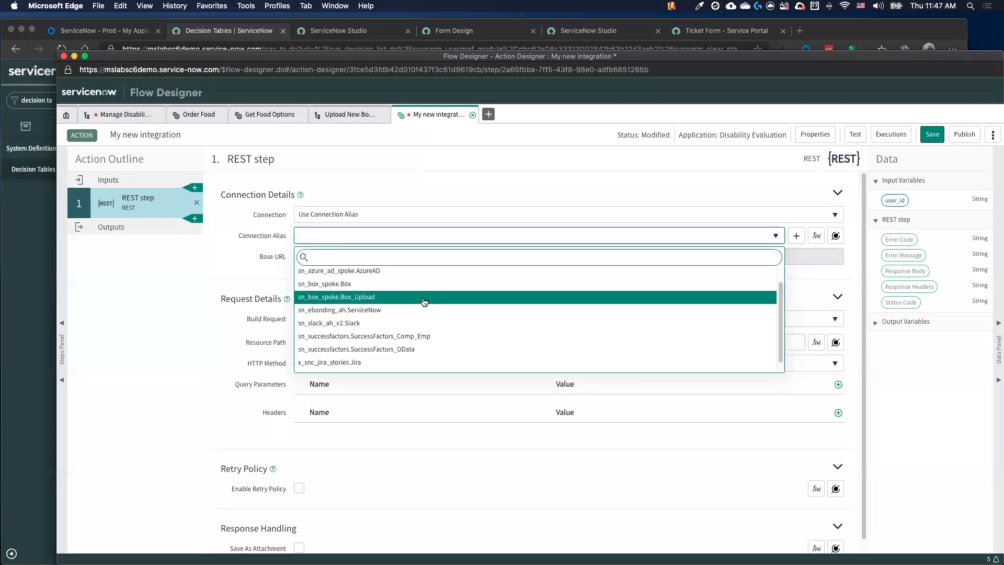
{"action": "scroll", "coordinate": [421, 301], "scroll_direction": "down", "scroll_amount": 1}
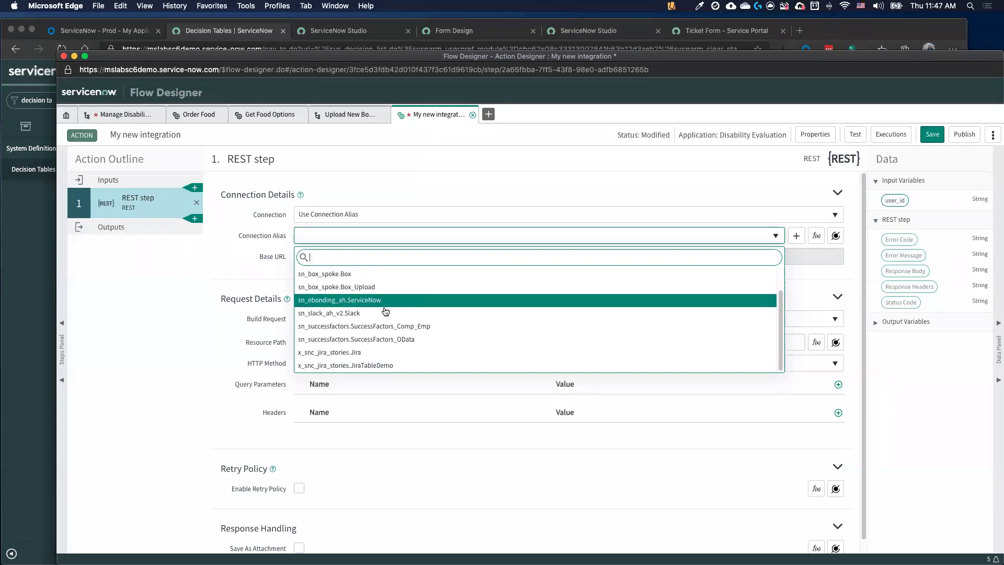
{"action": "left_click", "coordinate": [393, 356]}
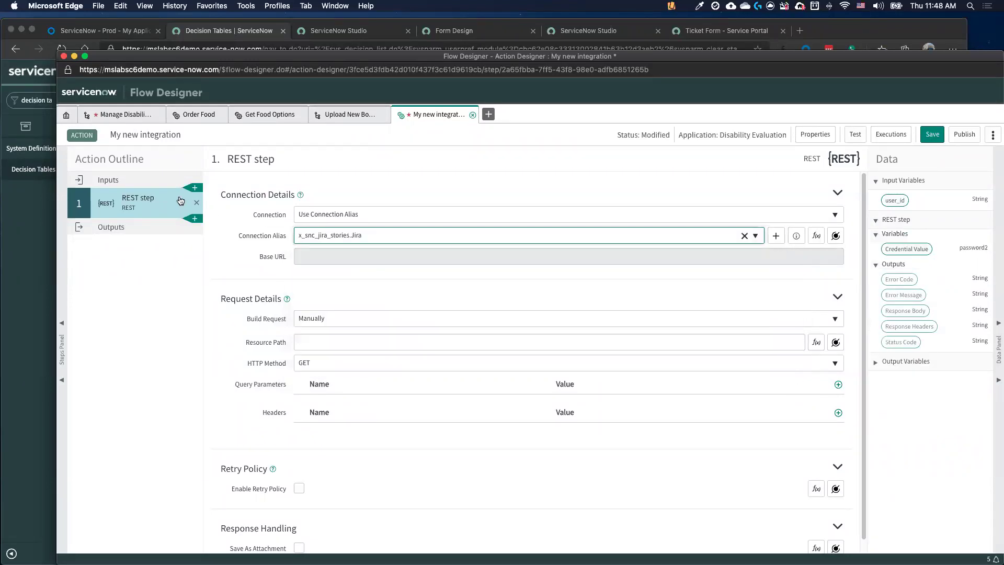
{"action": "mouse_move", "coordinate": [424, 258]}
{"action": "left_mouse_down"}
{"action": "mouse_move", "coordinate": [294, 258]}
{"action": "mouse_move", "coordinate": [439, 262]}
{"action": "left_mouse_up"}
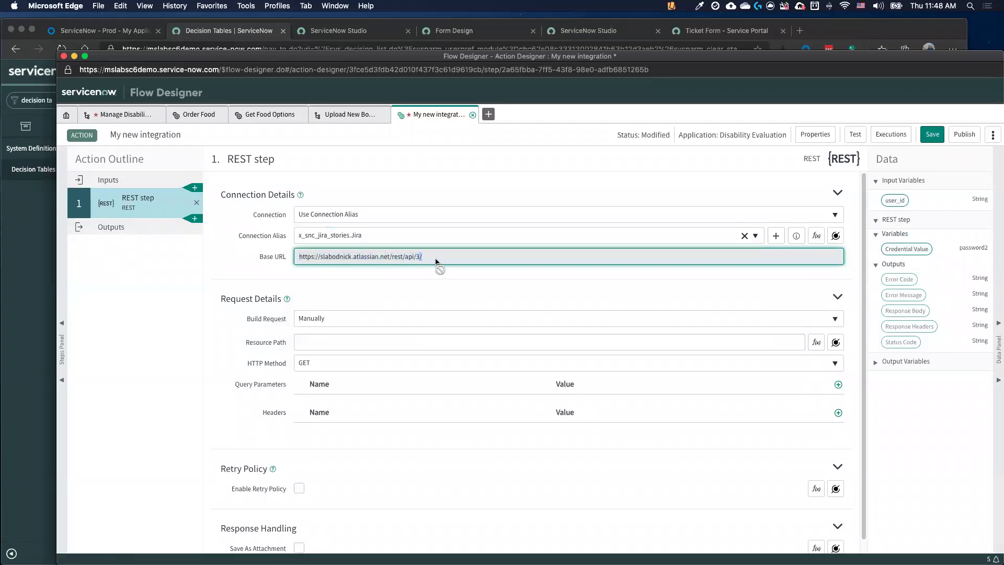
Switch the REST step's connection to Define Connection Inline, and return it to Use Connection Alias.
{"action": "left_click", "coordinate": [353, 215]}
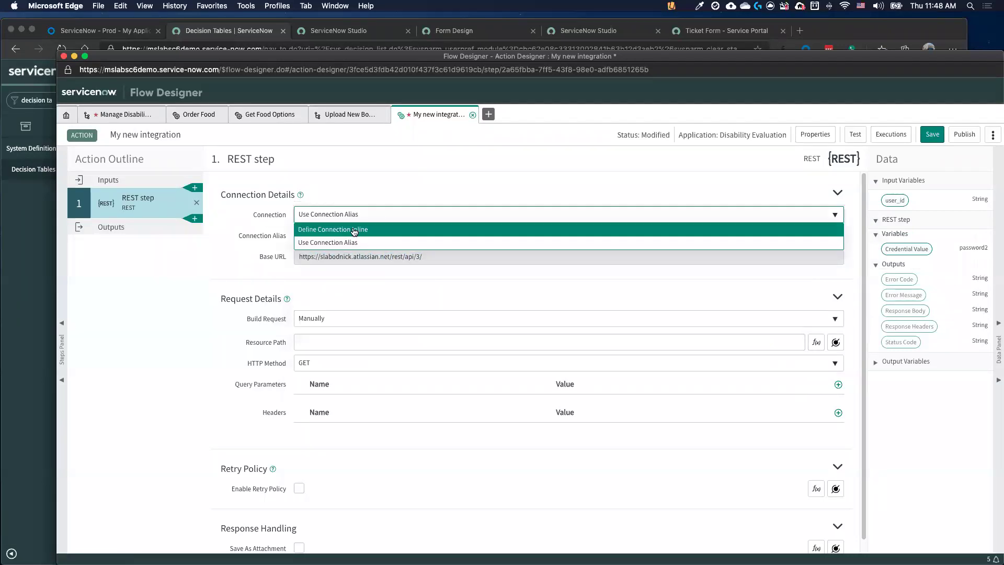
{"action": "left_click", "coordinate": [337, 229]}
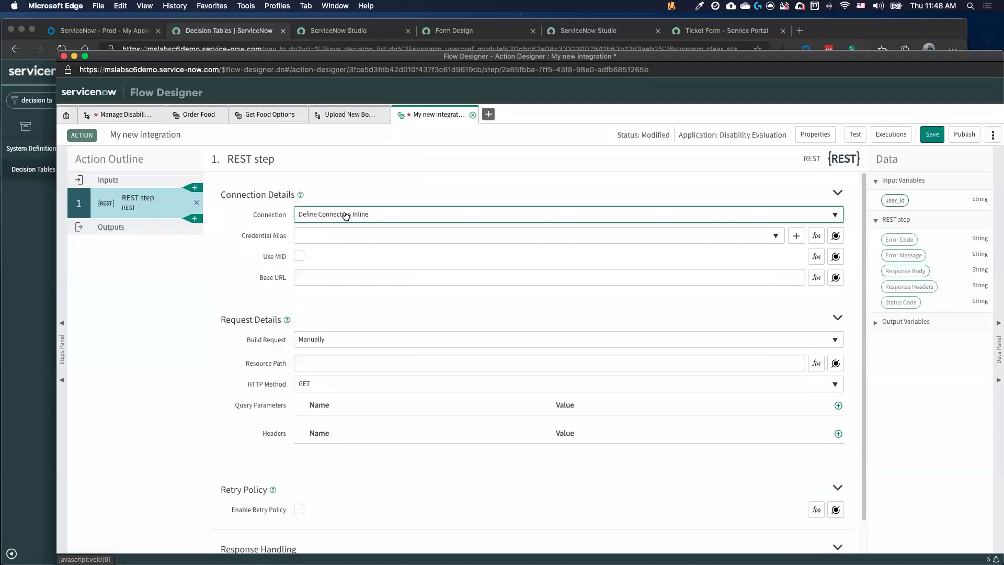
{"action": "left_click", "coordinate": [345, 214]}
{"action": "left_click", "coordinate": [353, 196]}
{"action": "left_click", "coordinate": [343, 215]}
{"action": "left_click", "coordinate": [320, 243]}
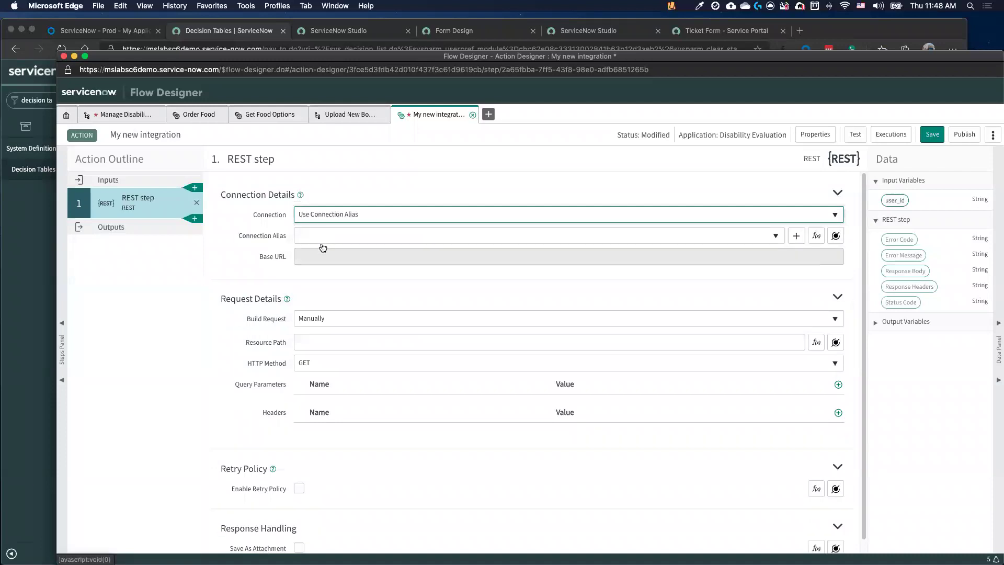
Set the REST step's connection alias to x_snc_jira_stories.Jira.
{"action": "left_click", "coordinate": [321, 234]}
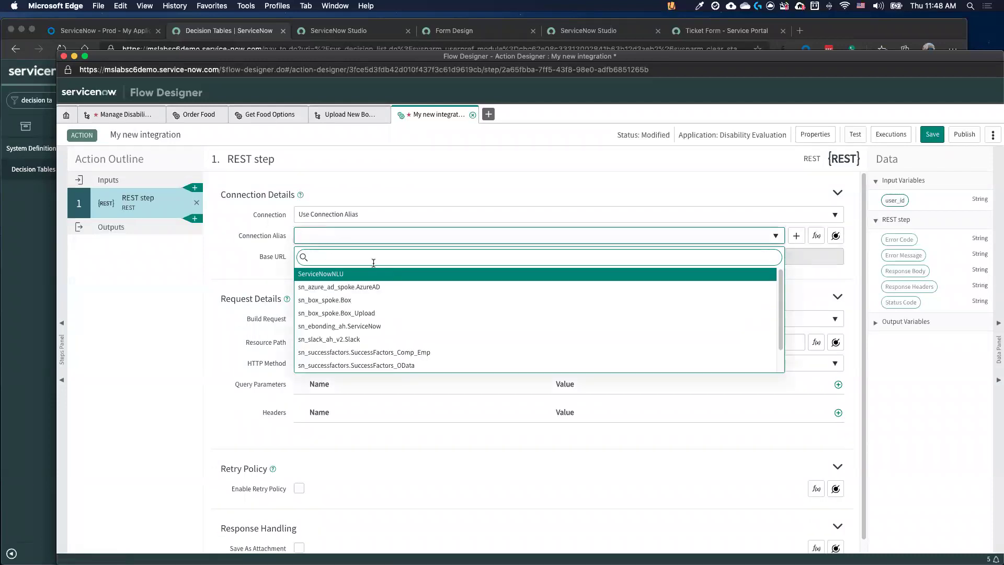
{"action": "scroll", "coordinate": [365, 349], "scroll_direction": "down", "scroll_amount": 1}
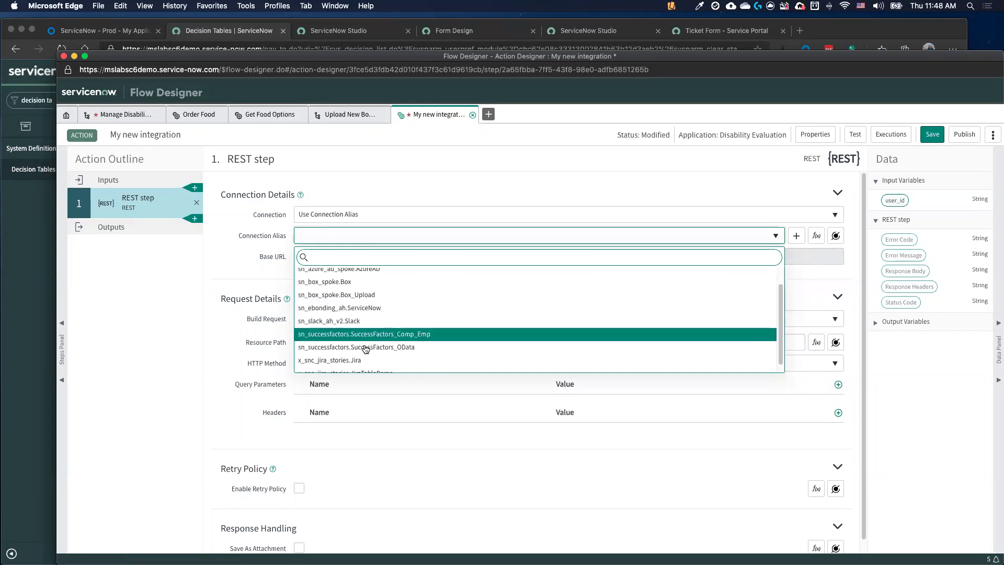
{"action": "left_click", "coordinate": [366, 359]}
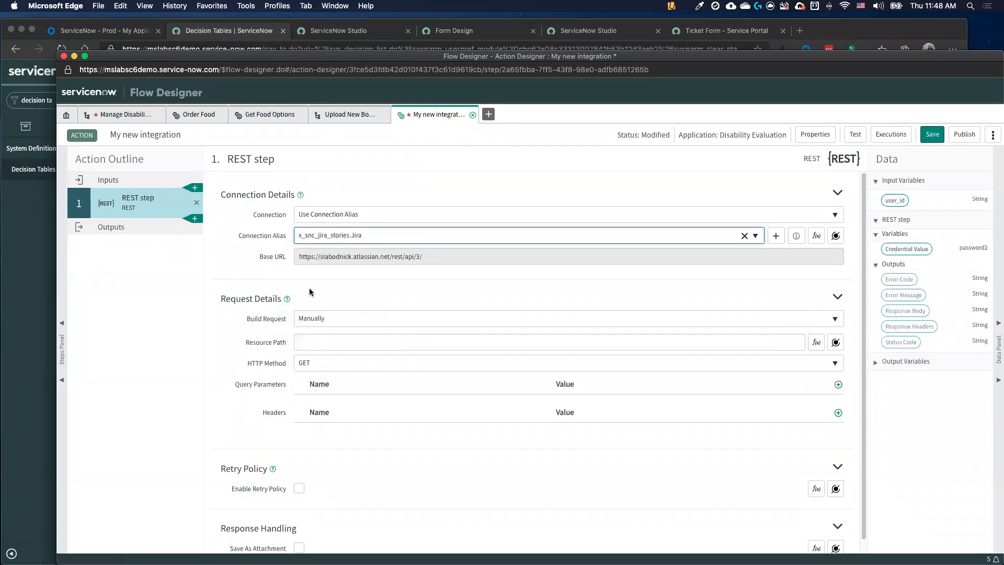
Keep the request built Manually and add an empty query parameter row to the REST step.
{"action": "left_click", "coordinate": [415, 320]}
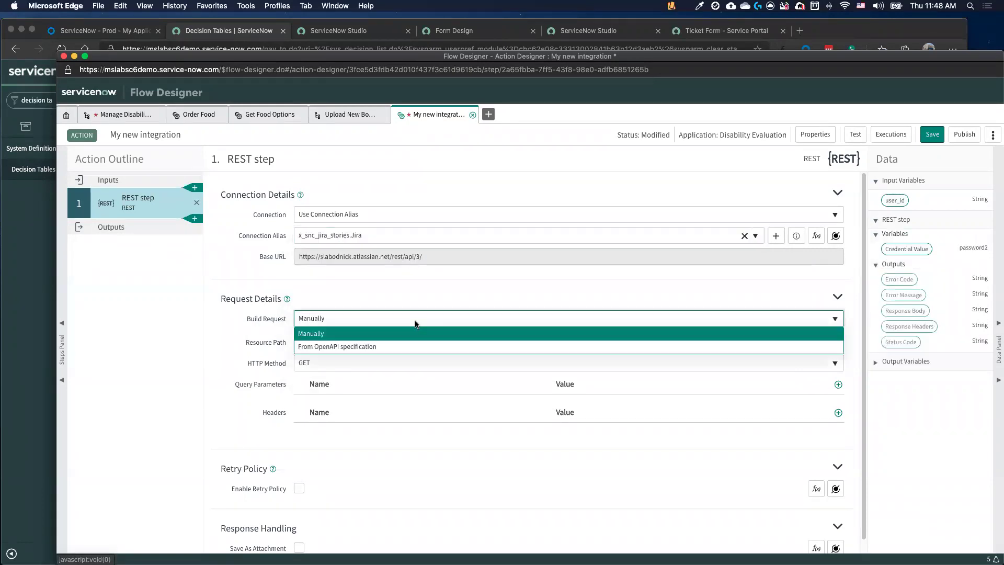
{"action": "left_click", "coordinate": [377, 334]}
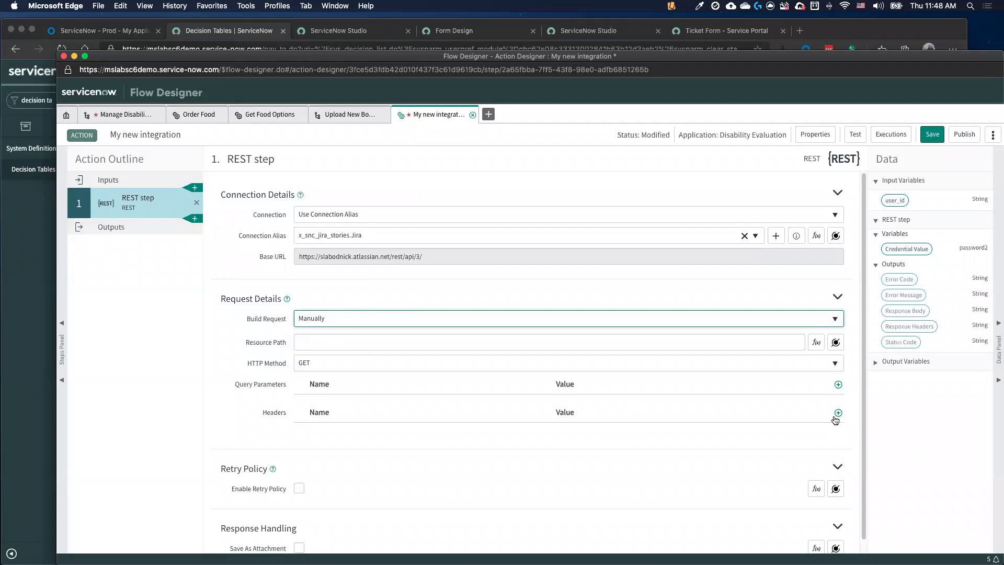
{"action": "left_click", "coordinate": [837, 385]}
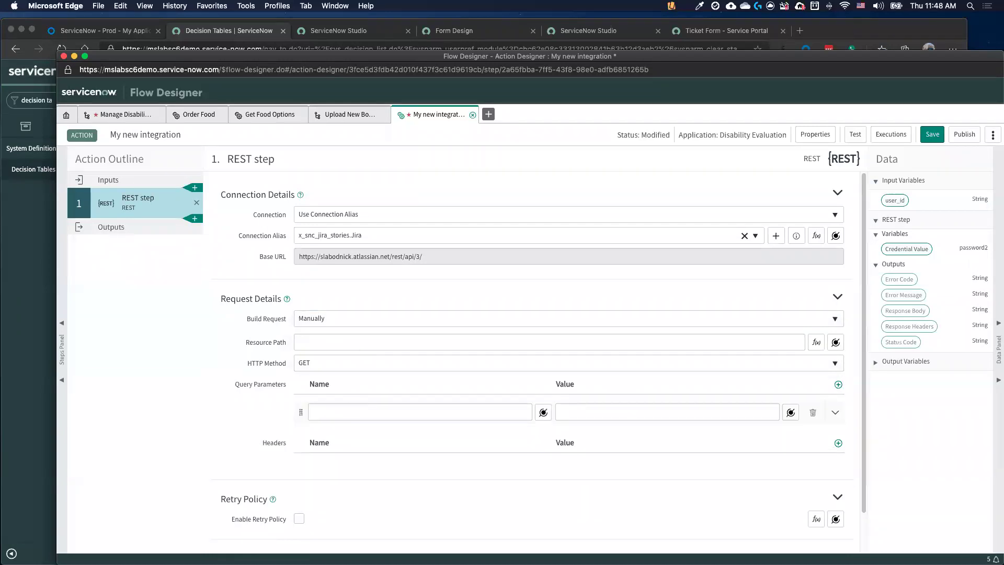
{"action": "left_click", "coordinate": [621, 413]}
Filter the Flow Designer home page's action list by name with *jira and open the List Assigned Jira Issues action.
{"action": "left_click", "coordinate": [66, 115]}
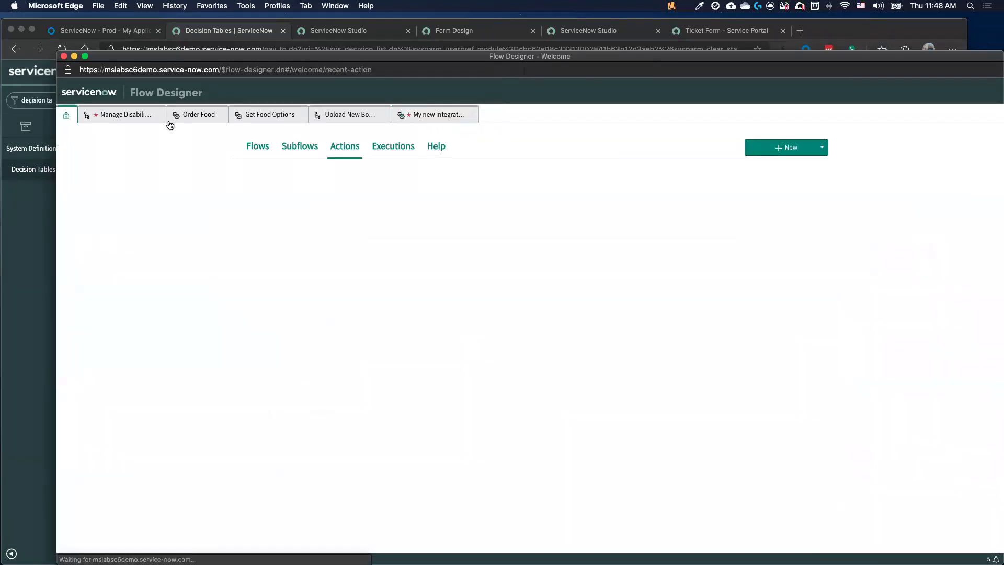
{"action": "triple_click", "coordinate": [315, 208]}
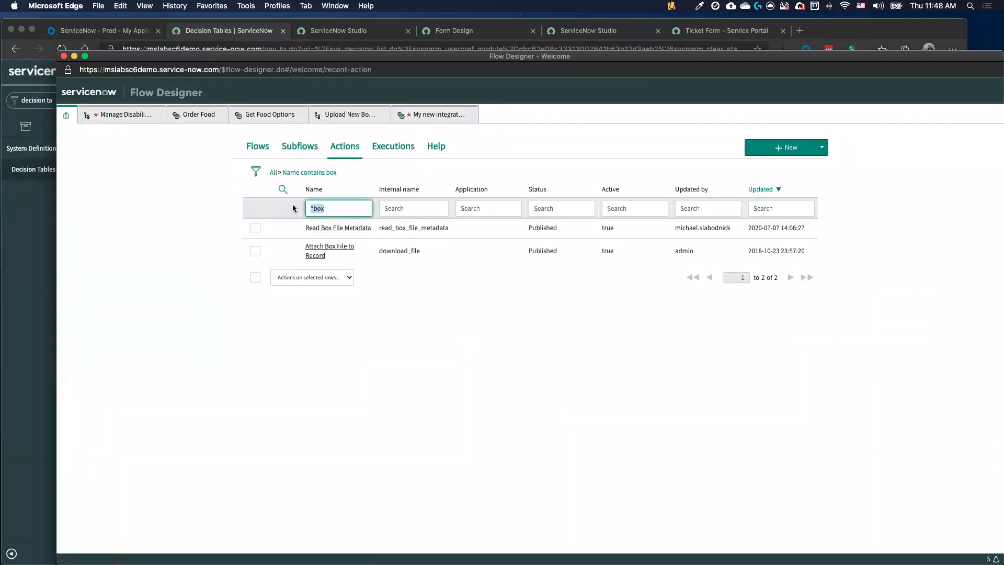
{"action": "type", "text": "*jira"}
{"action": "key", "text": "Return"}
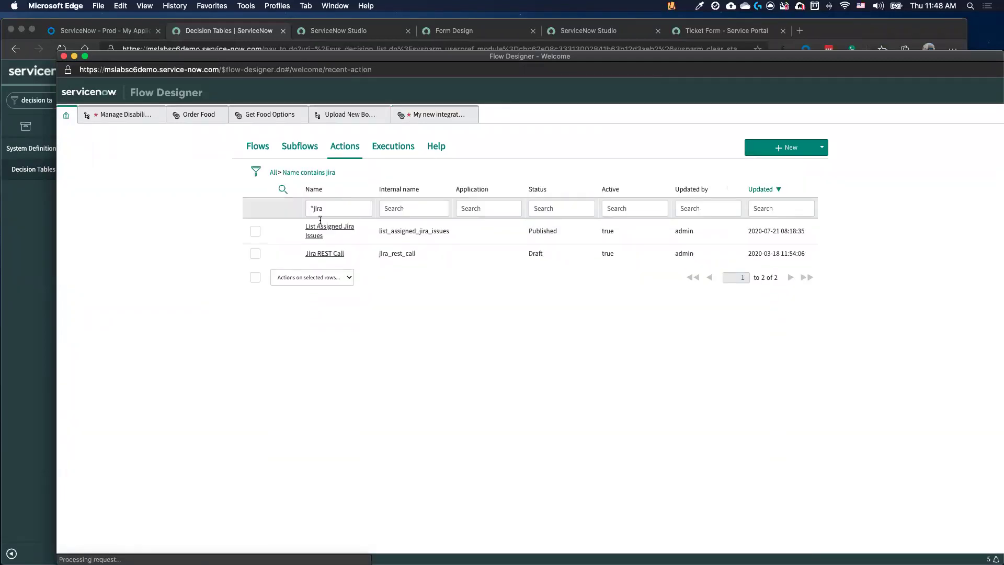
{"action": "left_click", "coordinate": [315, 239]}
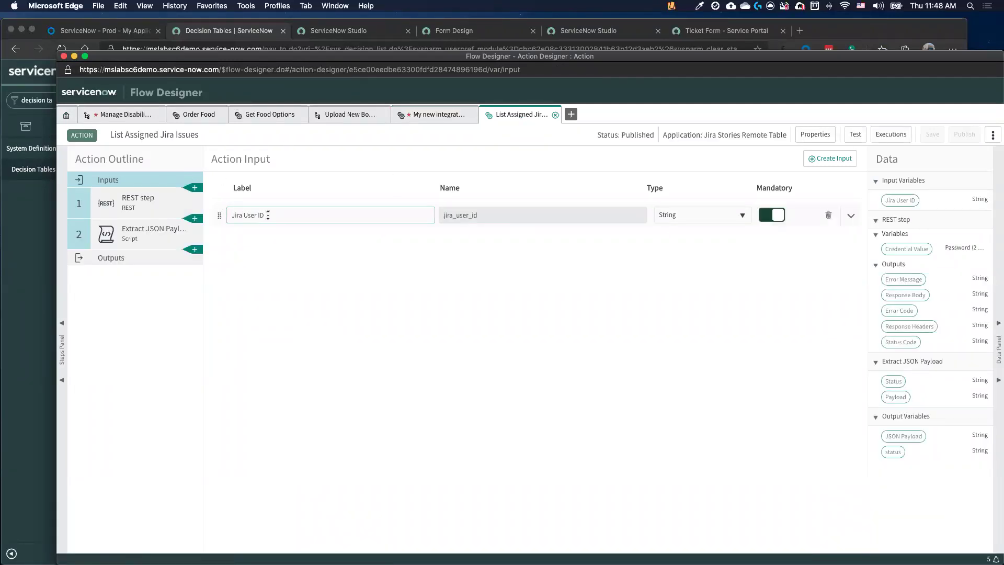
Examine the REST step's request details and HTTP methods, and the Extract JSON Payload step's variables and script.
{"action": "left_click", "coordinate": [126, 205]}
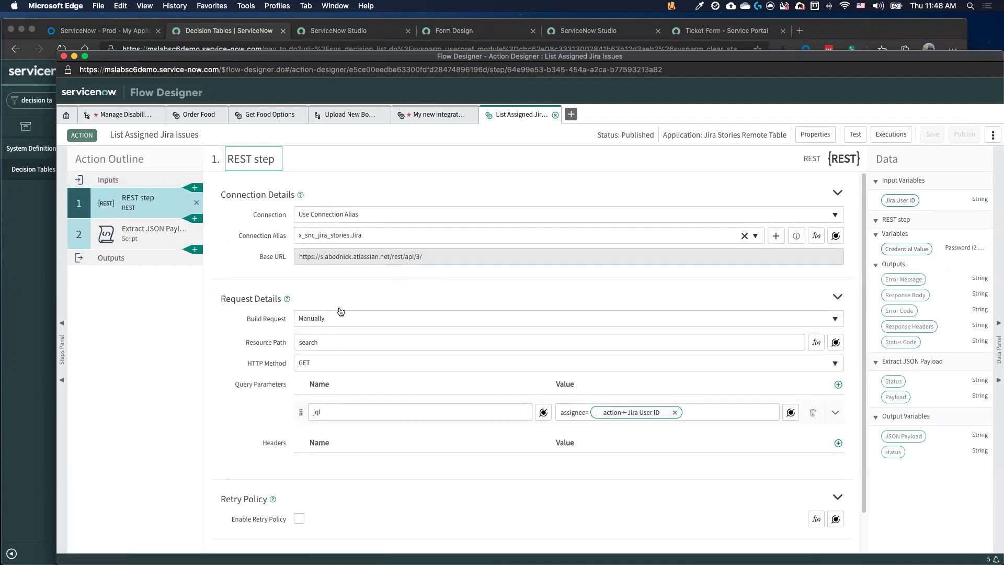
{"action": "left_click", "coordinate": [324, 363]}
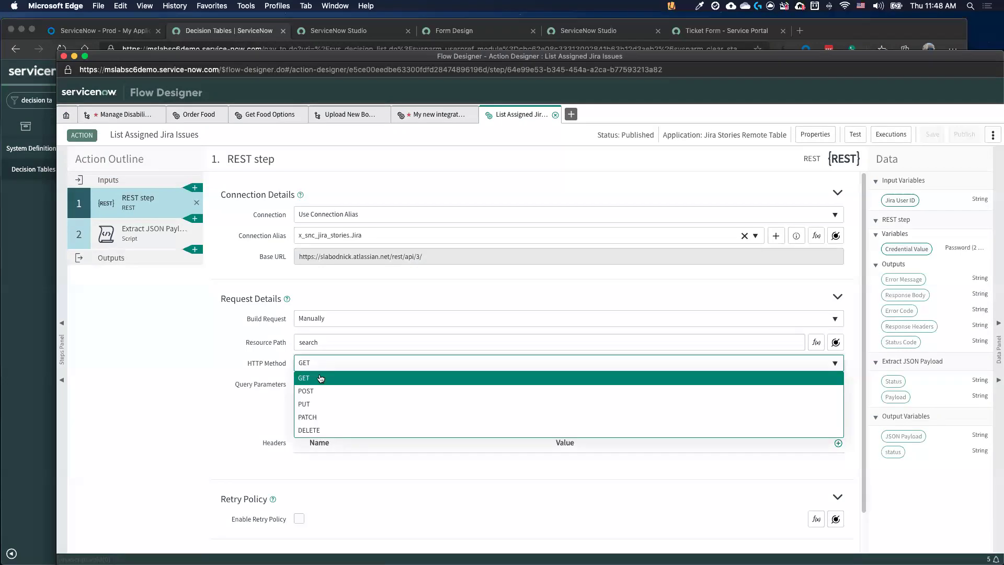
{"action": "left_click", "coordinate": [220, 345]}
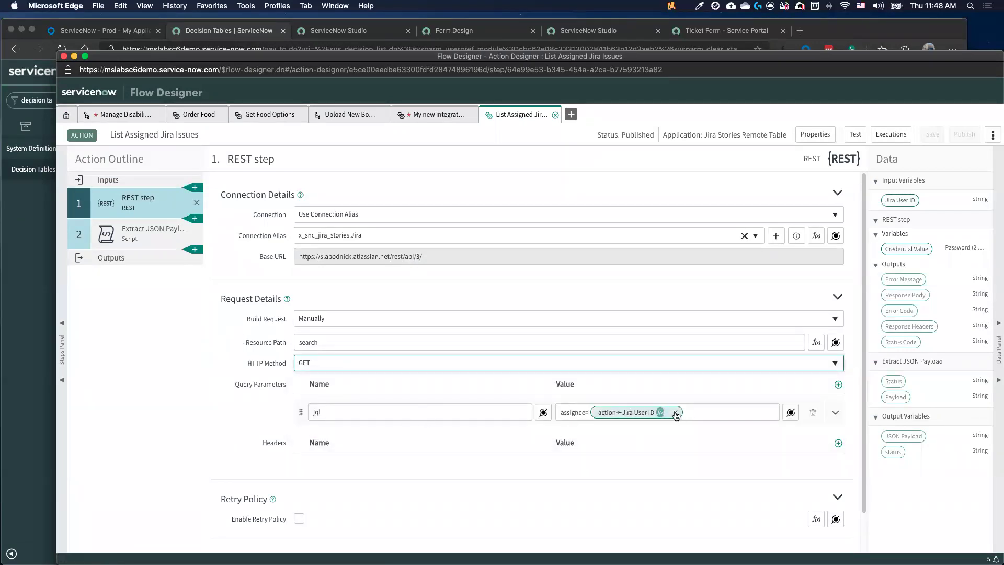
{"action": "scroll", "coordinate": [347, 375], "scroll_direction": "down", "scroll_amount": 2}
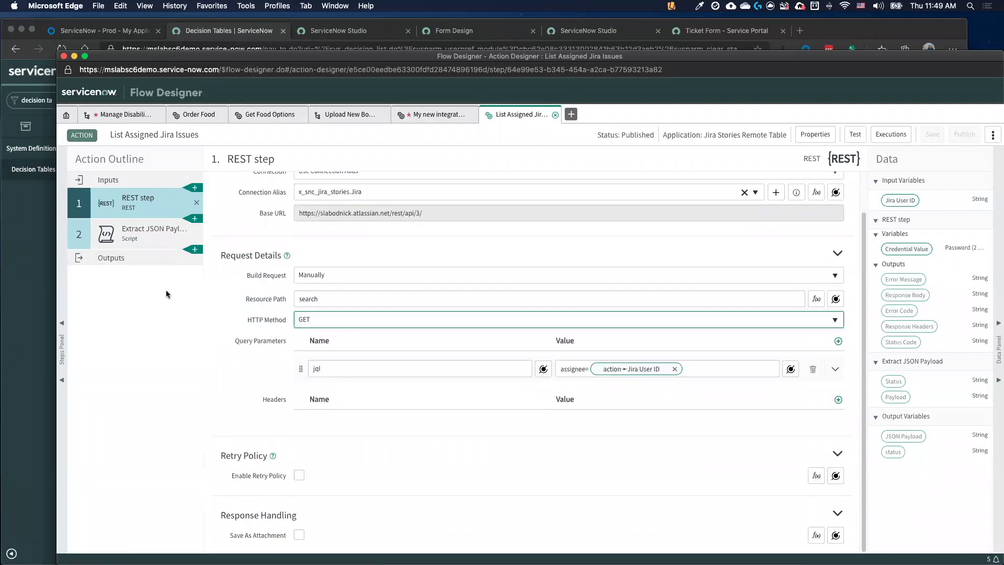
{"action": "left_click", "coordinate": [134, 235]}
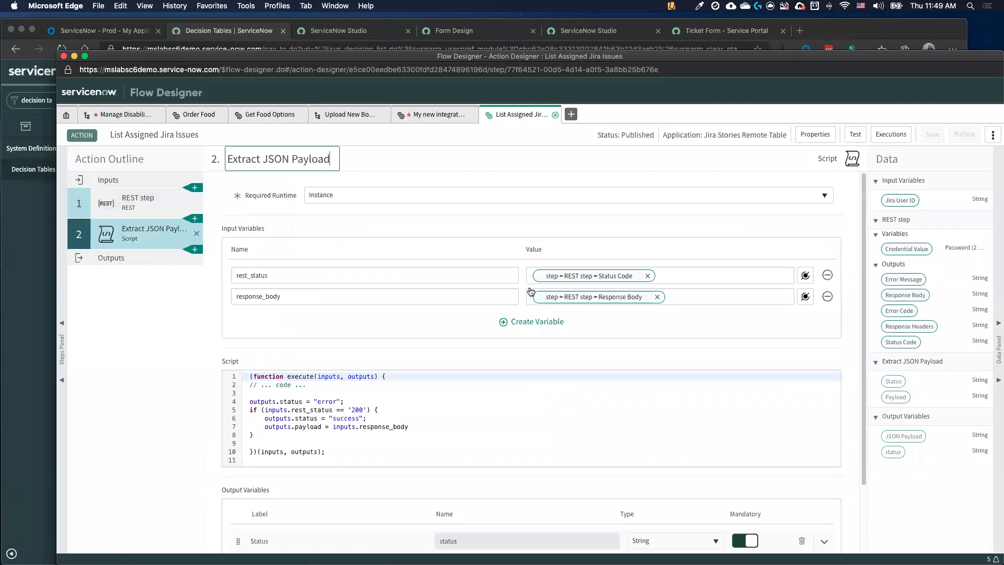
{"action": "scroll", "coordinate": [529, 291], "scroll_direction": "down", "scroll_amount": 3}
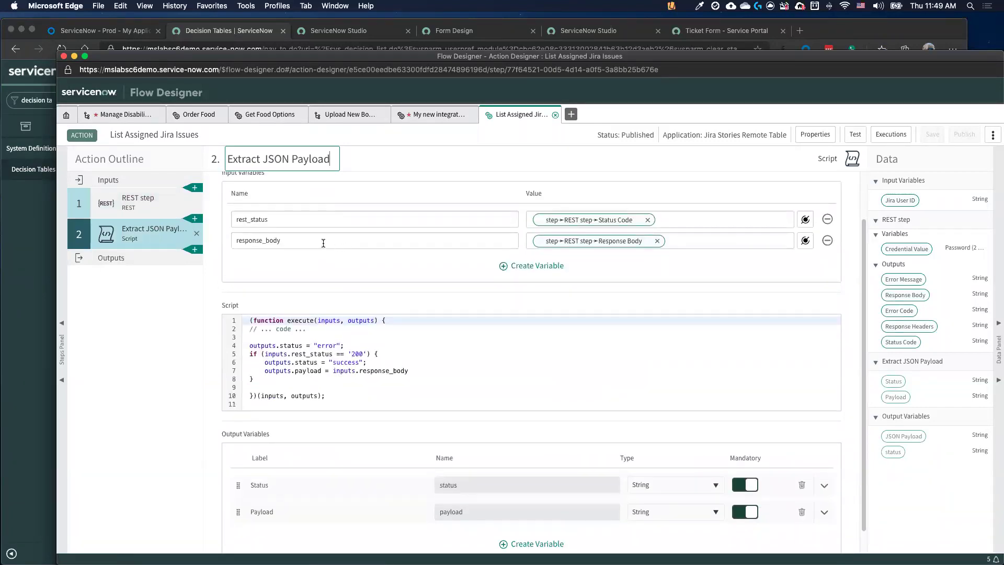
Look through the step types available after Extract JSON Payload, cancel the selection and return to the script.
{"action": "left_click", "coordinate": [194, 252]}
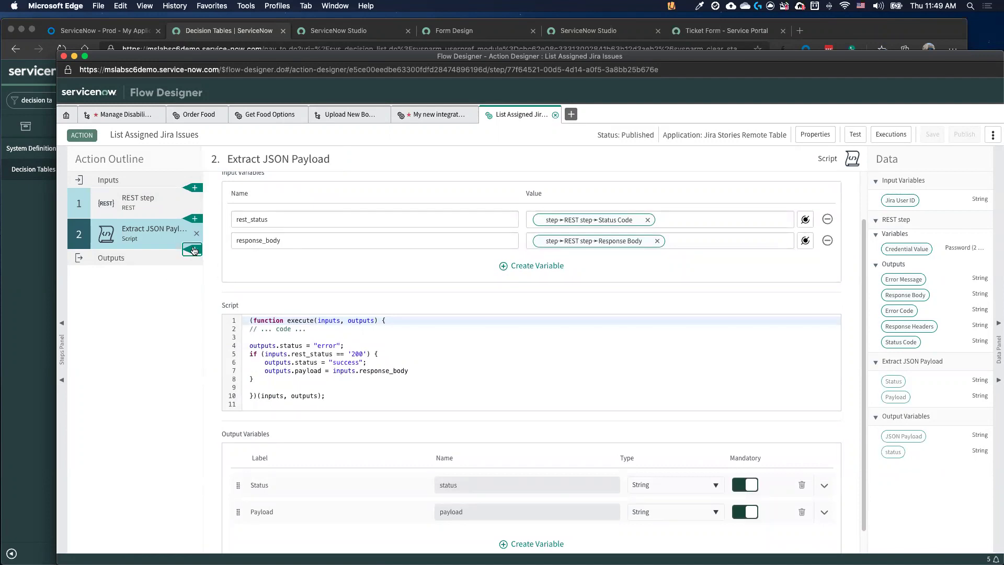
{"action": "left_click", "coordinate": [192, 253]}
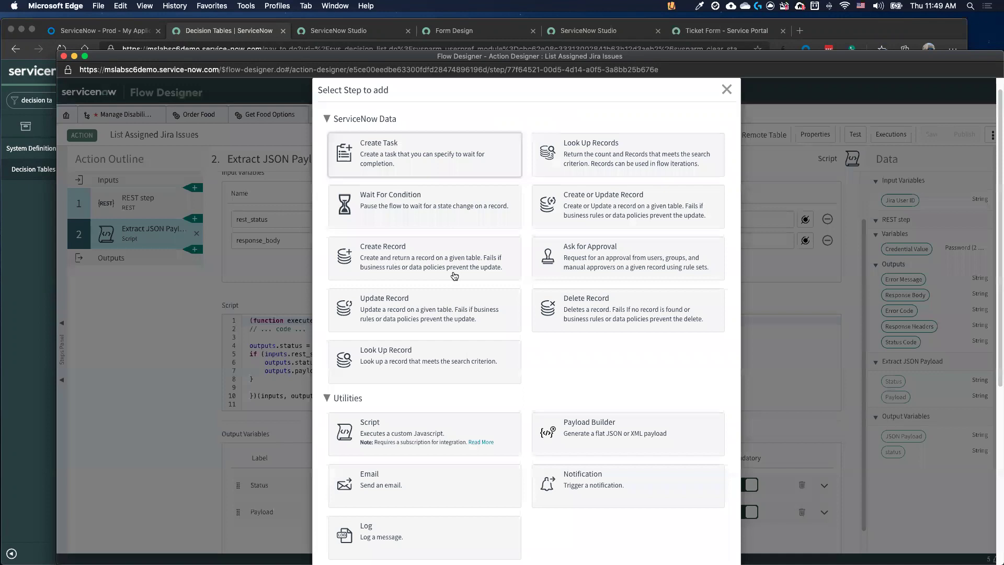
{"action": "scroll", "coordinate": [450, 313], "scroll_direction": "down", "scroll_amount": 6}
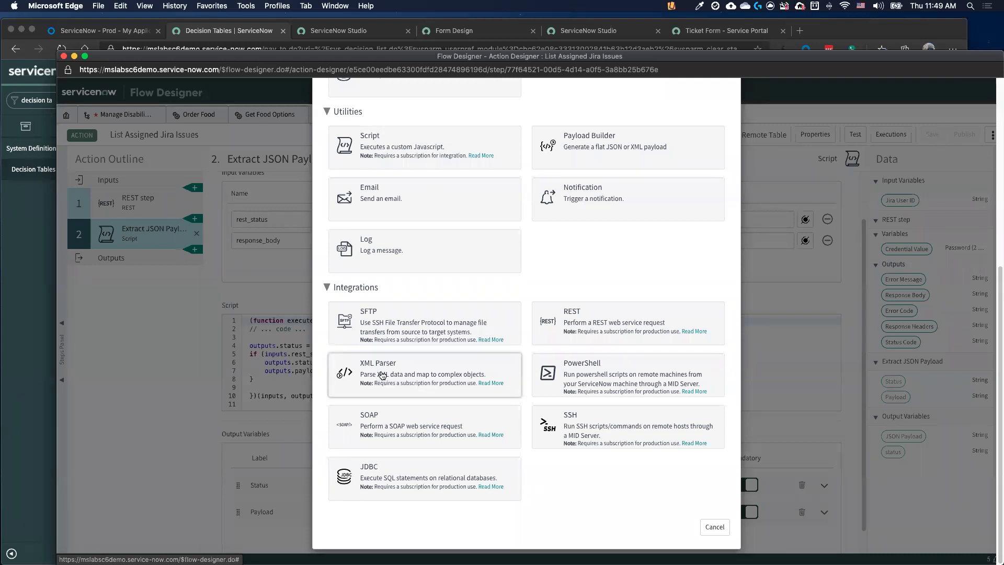
{"action": "left_click", "coordinate": [714, 528]}
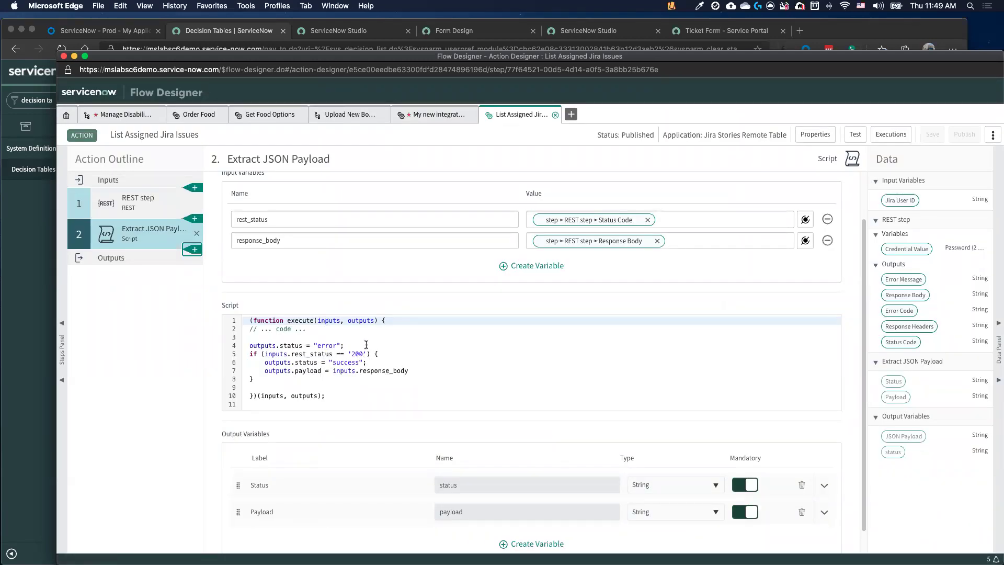
{"action": "mouse_move", "coordinate": [339, 396]}
{"action": "left_mouse_down"}
{"action": "mouse_move", "coordinate": [246, 388]}
{"action": "mouse_move", "coordinate": [231, 319]}
{"action": "mouse_move", "coordinate": [325, 363]}
{"action": "mouse_move", "coordinate": [357, 397]}
{"action": "left_mouse_up"}
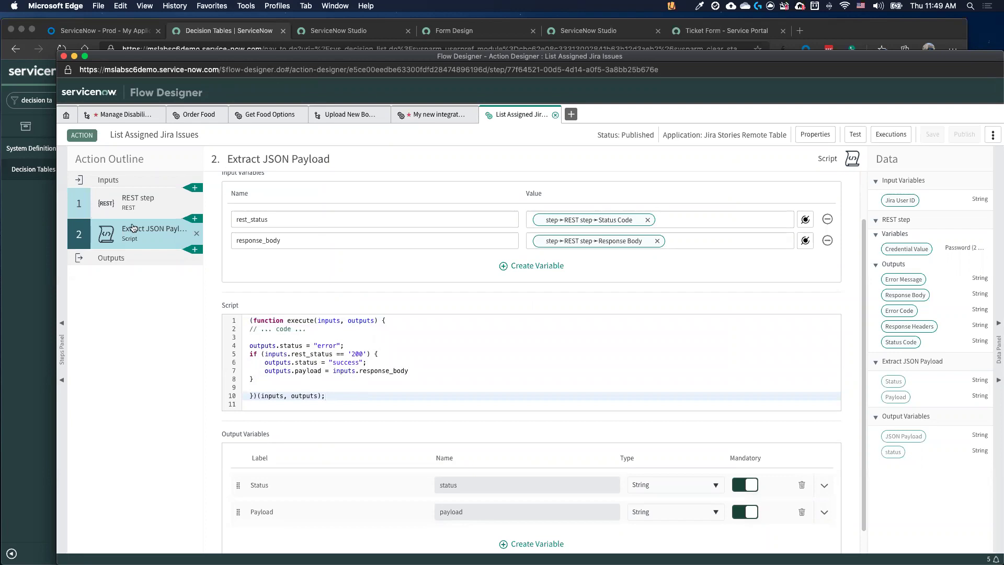
Review the REST step, return to Extract JSON Payload and test the List Assigned Jira Issues action with Jira User ID admin.
{"action": "left_click", "coordinate": [137, 209]}
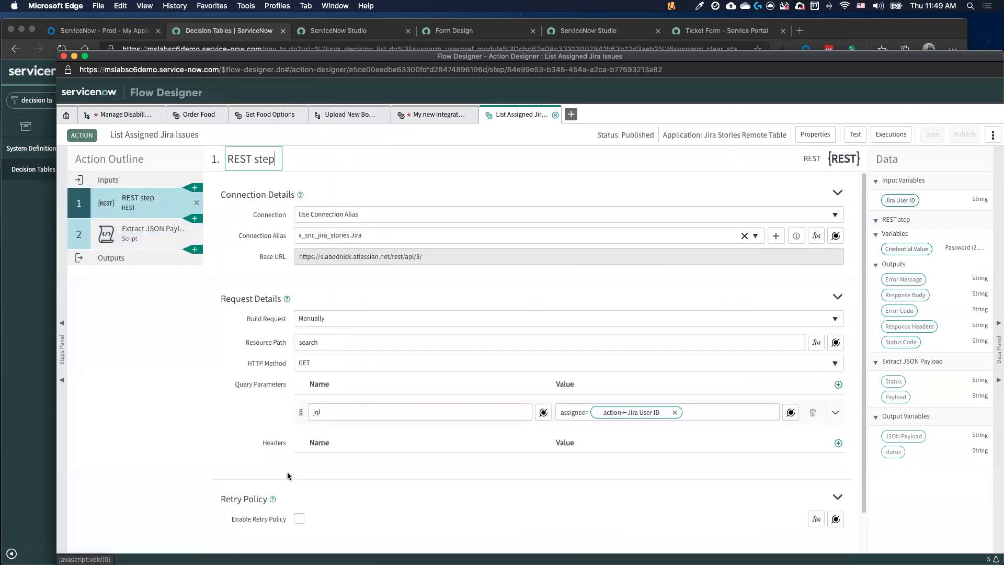
{"action": "scroll", "coordinate": [387, 521], "scroll_direction": "down", "scroll_amount": 2}
{"action": "left_click", "coordinate": [140, 233]}
{"action": "left_click", "coordinate": [855, 134]}
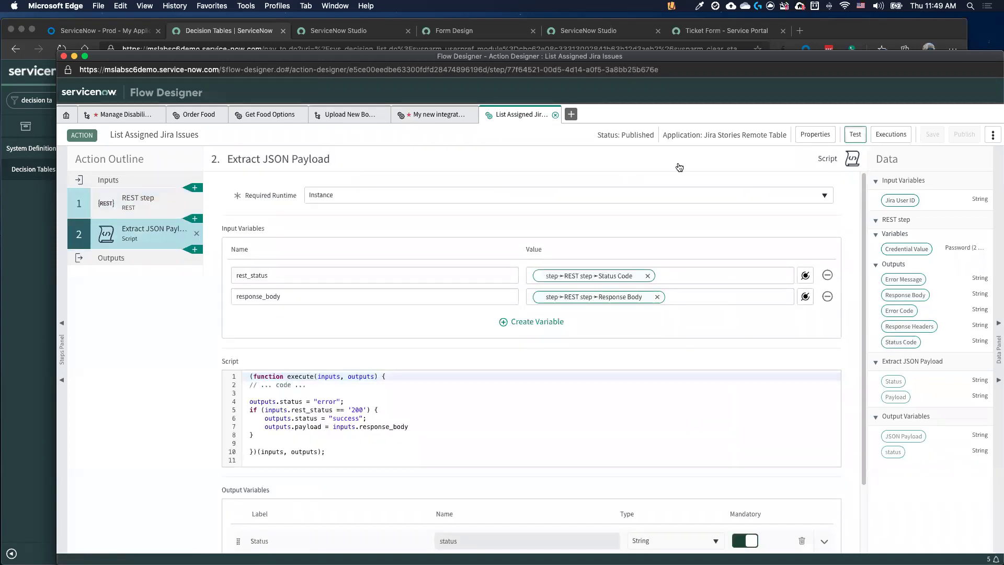
{"action": "type", "text": "admin"}
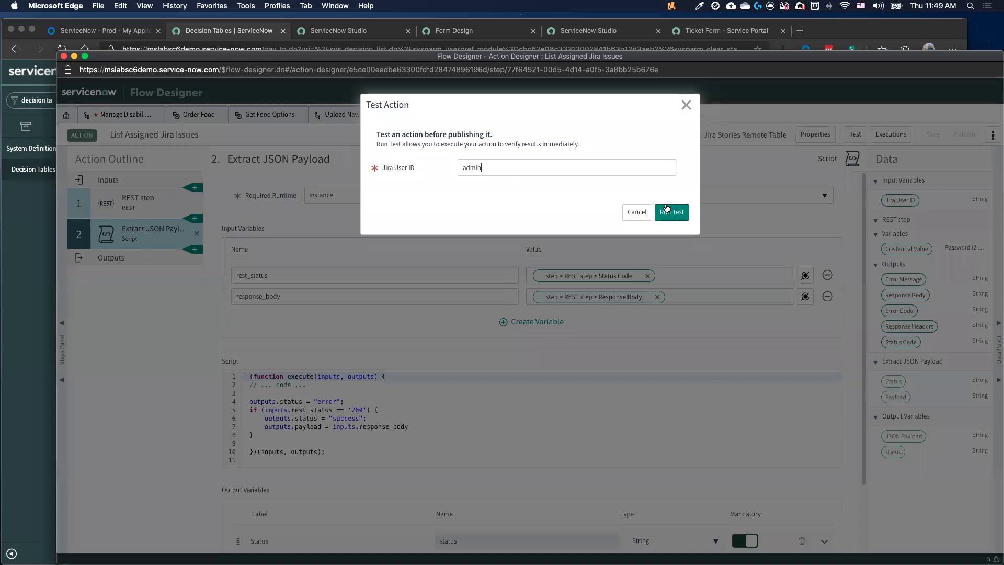
{"action": "left_click", "coordinate": [671, 212]}
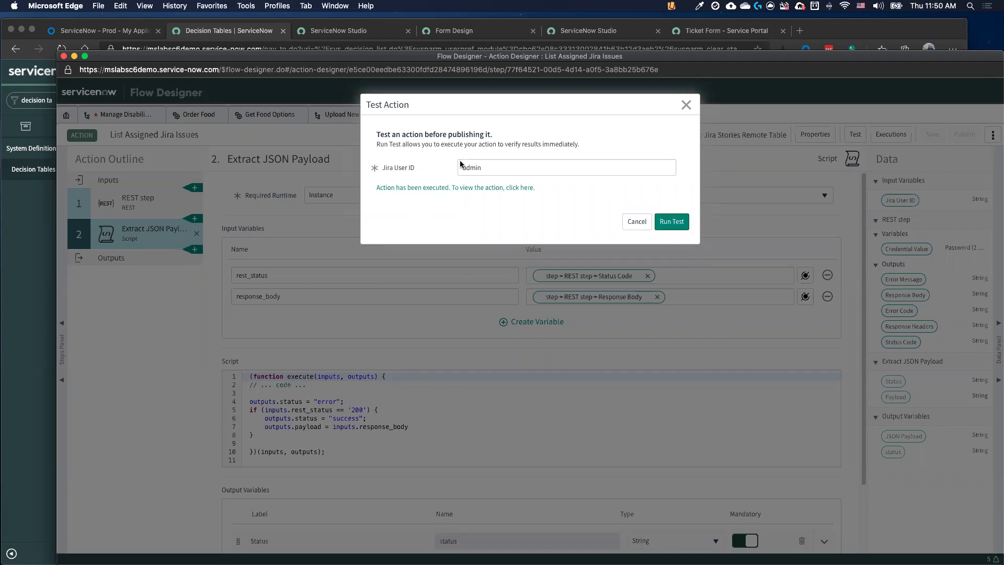
Examine the test run's execution details, including its steps and the raw JSON payload, and close the details and the test dialog.
{"action": "left_click", "coordinate": [429, 187]}
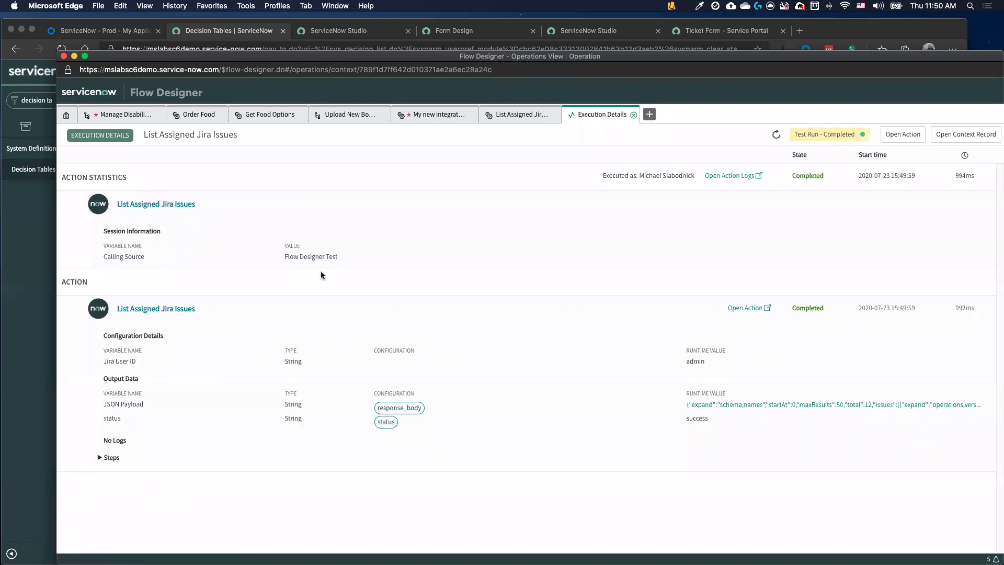
{"action": "left_click", "coordinate": [110, 457]}
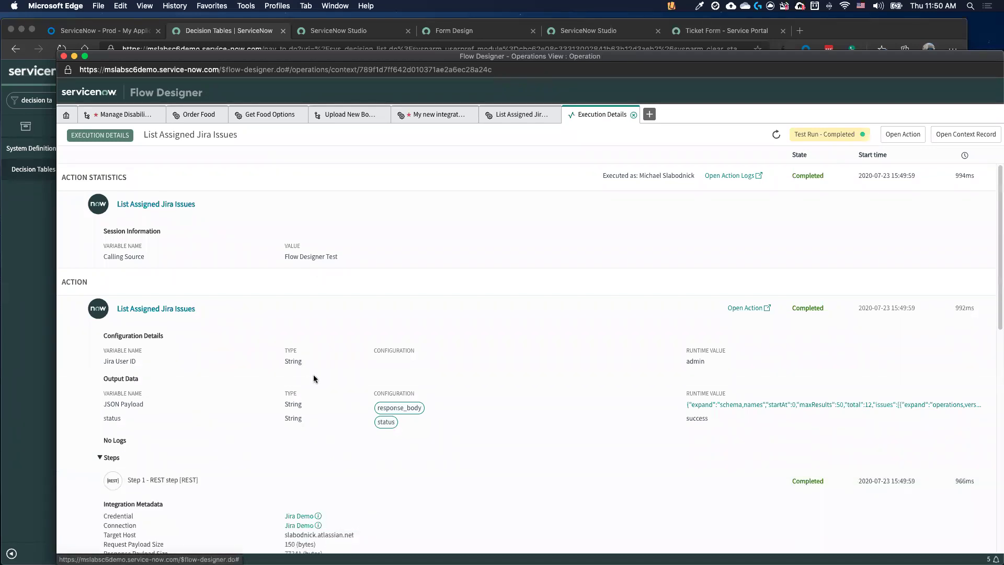
{"action": "scroll", "coordinate": [312, 374], "scroll_direction": "down", "scroll_amount": 15}
{"action": "left_click", "coordinate": [736, 473]}
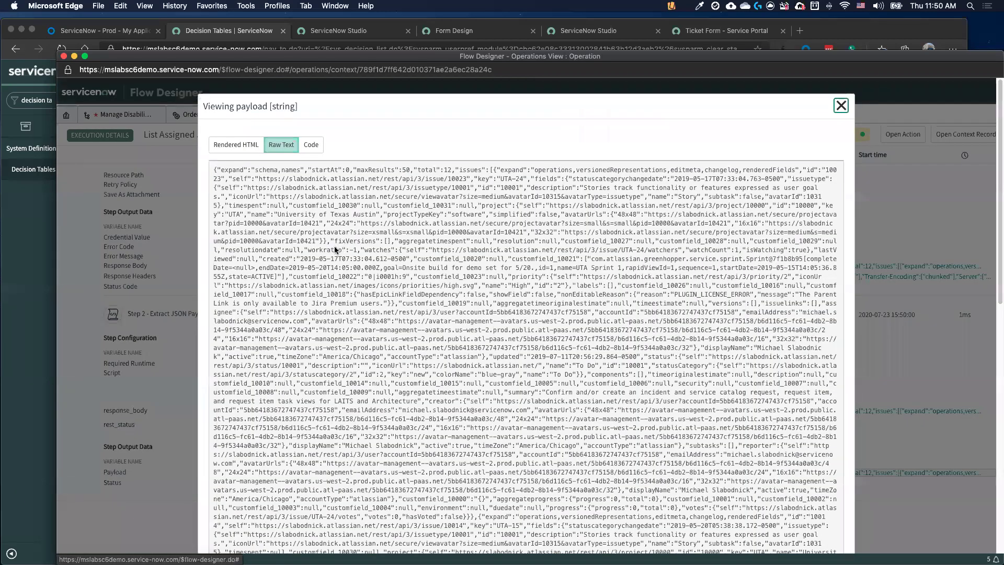
{"action": "scroll", "coordinate": [695, 227], "scroll_direction": "down", "scroll_amount": 5}
{"action": "scroll", "coordinate": [695, 227], "scroll_direction": "up", "scroll_amount": 5}
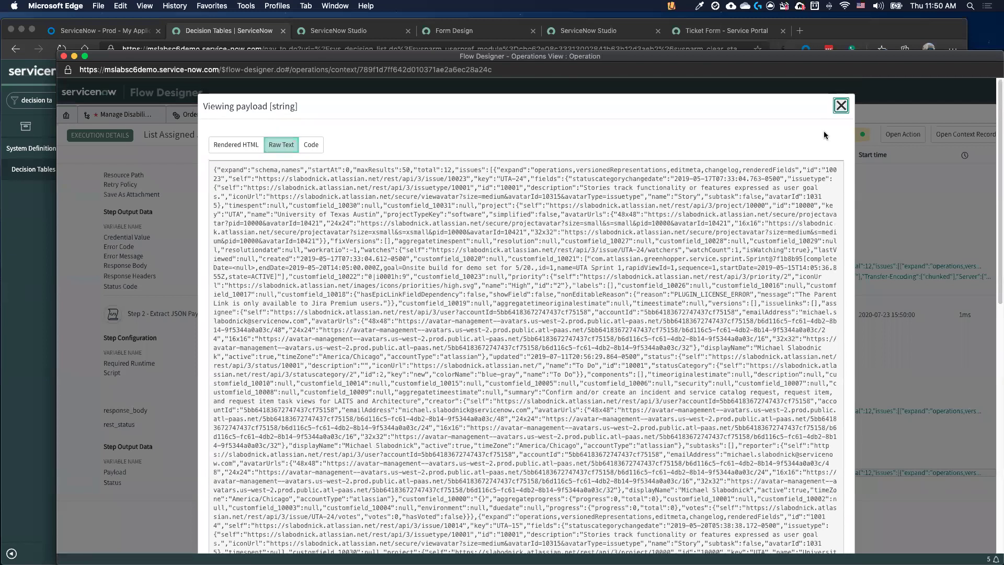
{"action": "left_click", "coordinate": [840, 105]}
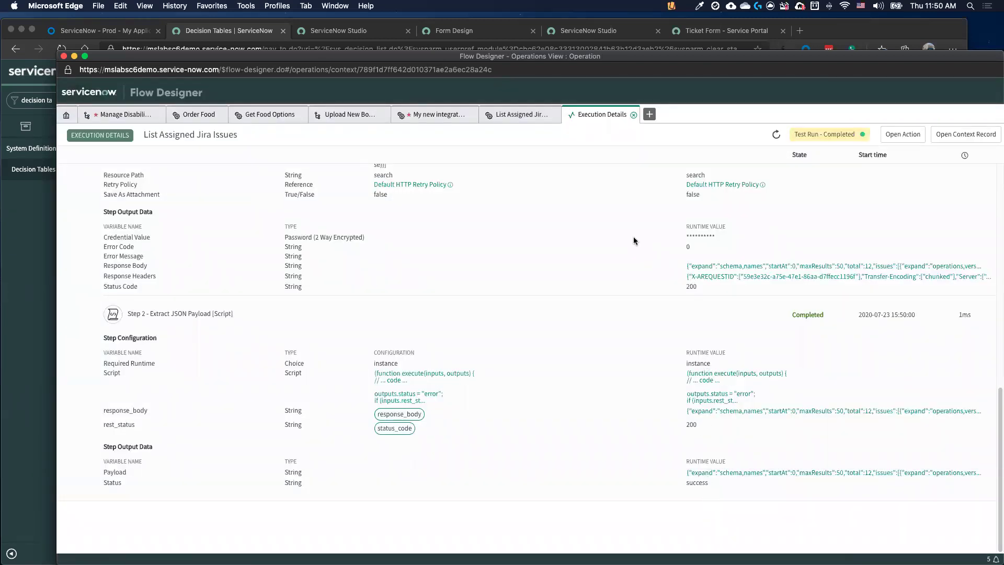
{"action": "left_click", "coordinate": [634, 115]}
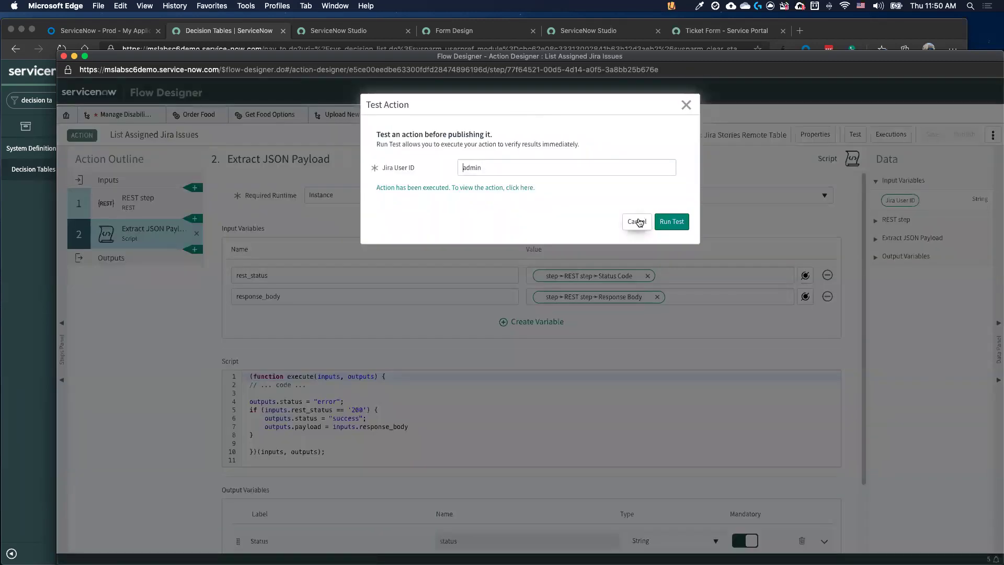
{"action": "left_click", "coordinate": [636, 222]}
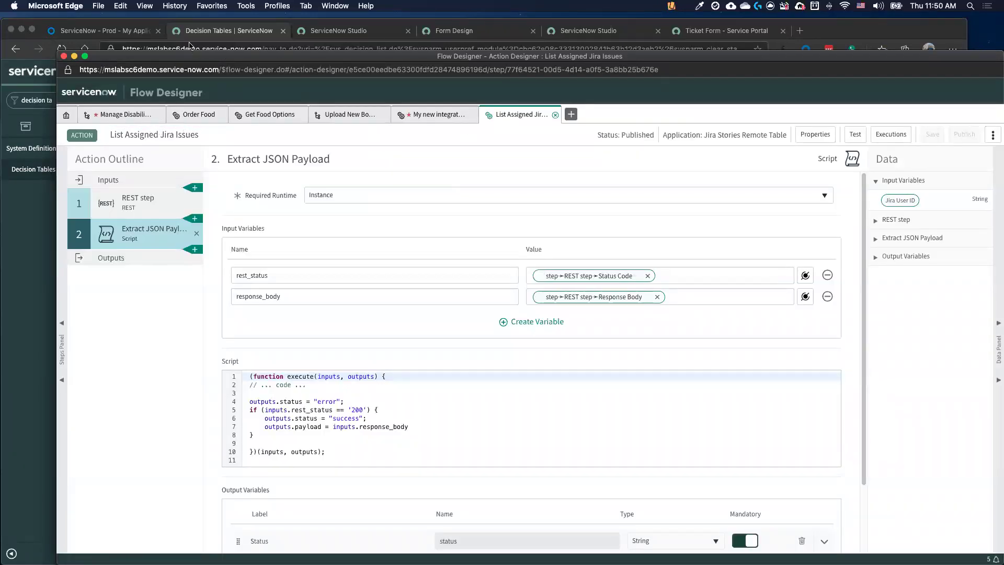
Find the remote table definitions with the filter "remote tabl" and examine the action call in the Populate Jira Stories from Flow script.
{"action": "left_click", "coordinate": [219, 31]}
{"action": "left_click", "coordinate": [101, 98]}
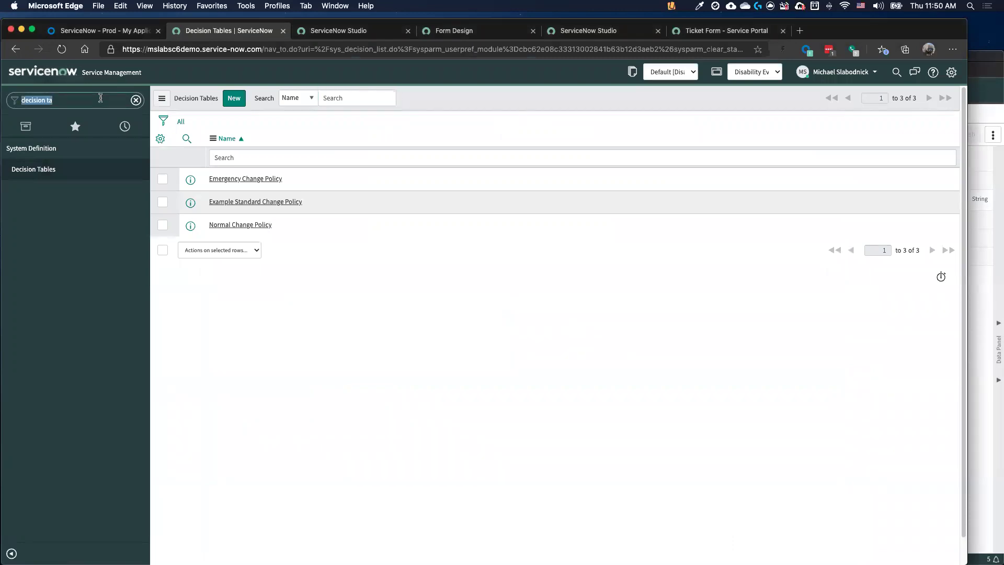
{"action": "type", "text": "remote tabl"}
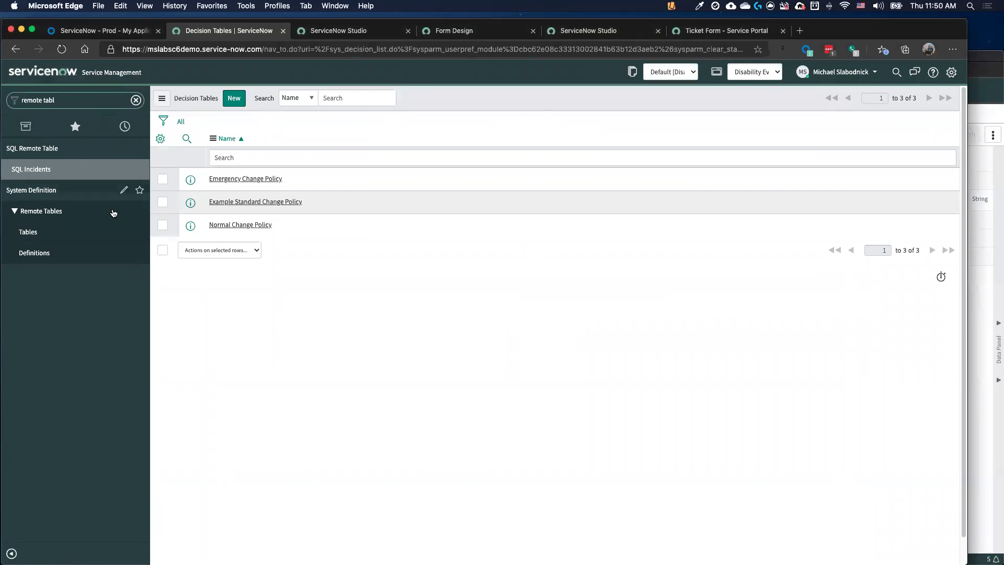
{"action": "left_click", "coordinate": [47, 253]}
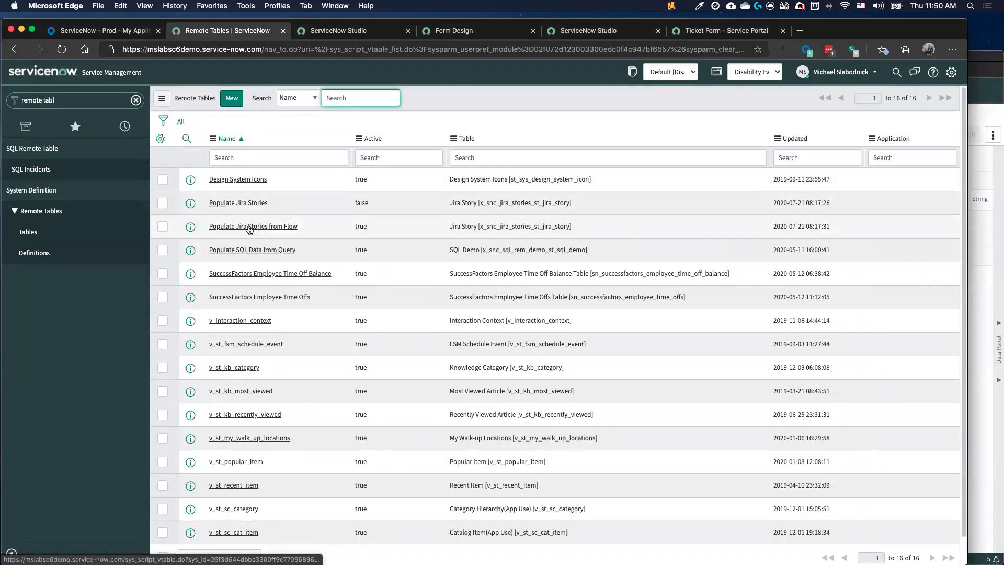
{"action": "left_click", "coordinate": [253, 226]}
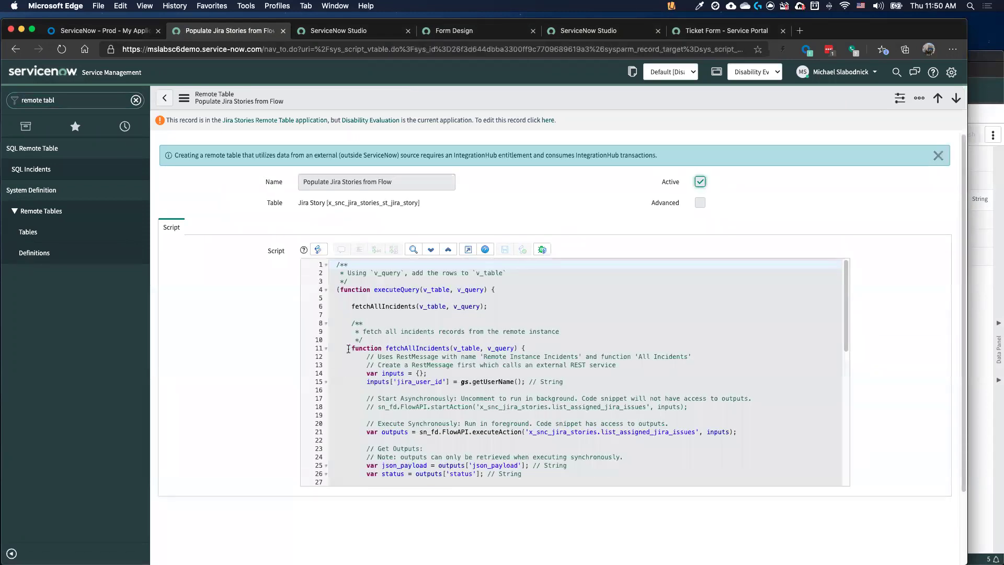
{"action": "left_click_drag", "start_coordinate": [405, 352], "coordinate": [759, 427]}
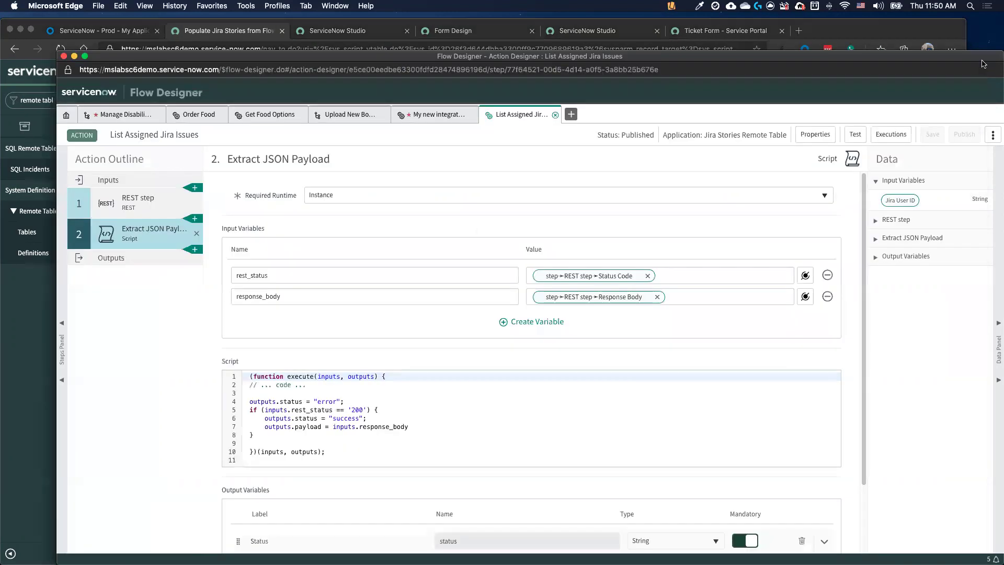
View the server code snippet that executes the List Assigned Jira Issues action in Flow Designer, and close it.
{"action": "left_click", "coordinate": [984, 64]}
{"action": "left_click", "coordinate": [992, 135]}
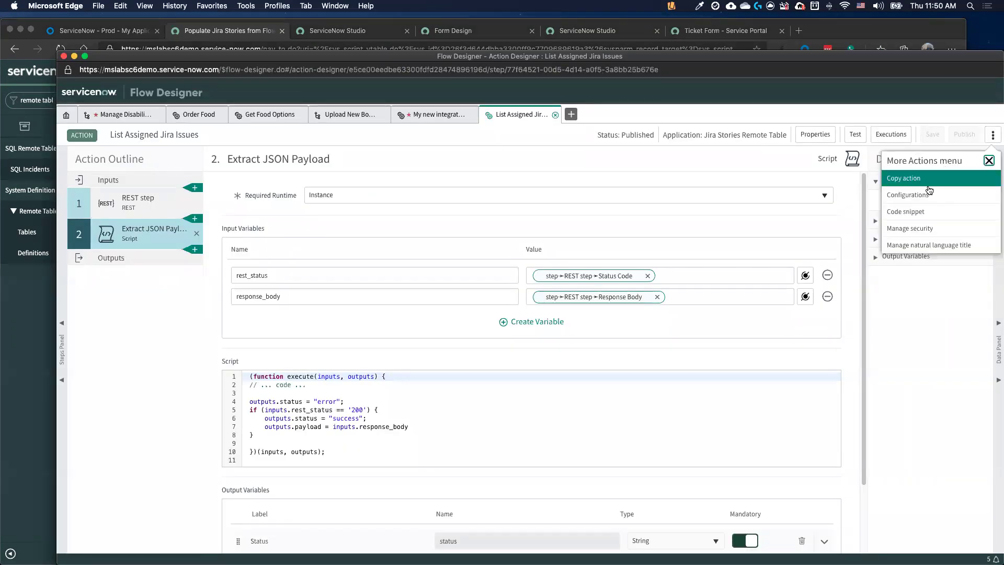
{"action": "left_click", "coordinate": [909, 208]}
{"action": "key", "text": "super+a"}
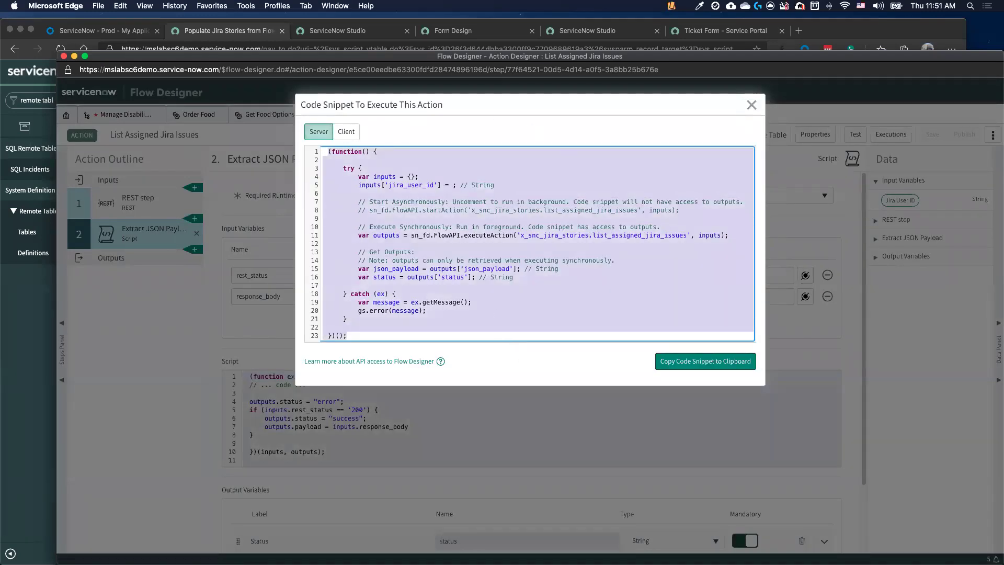
{"action": "left_click", "coordinate": [749, 107]}
Filter the ServiceNow navigator by "jira" and open the Jira Stories list.
{"action": "left_click", "coordinate": [256, 32]}
{"action": "left_click", "coordinate": [79, 99]}
{"action": "type", "text": "jira"}
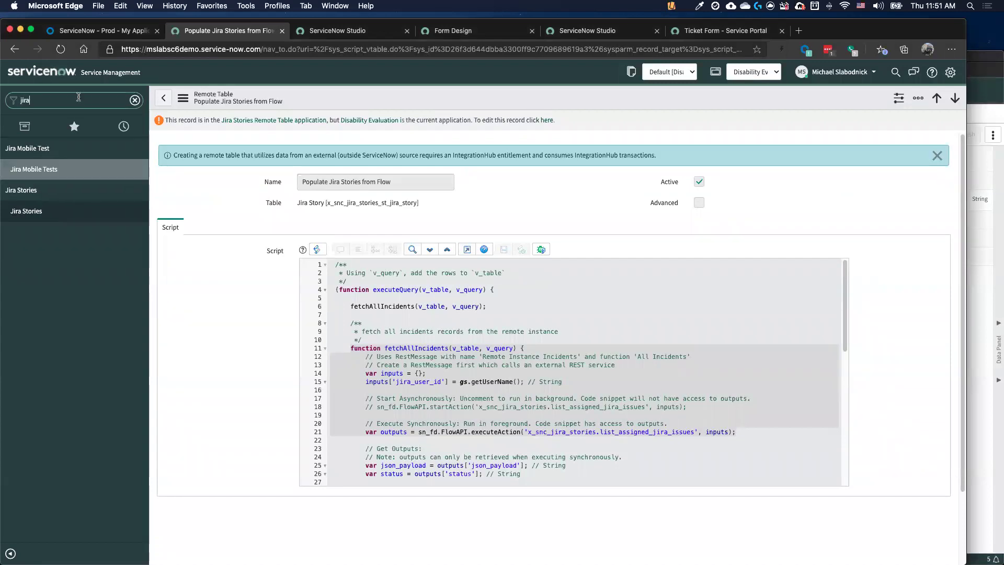
{"action": "left_click", "coordinate": [32, 215]}
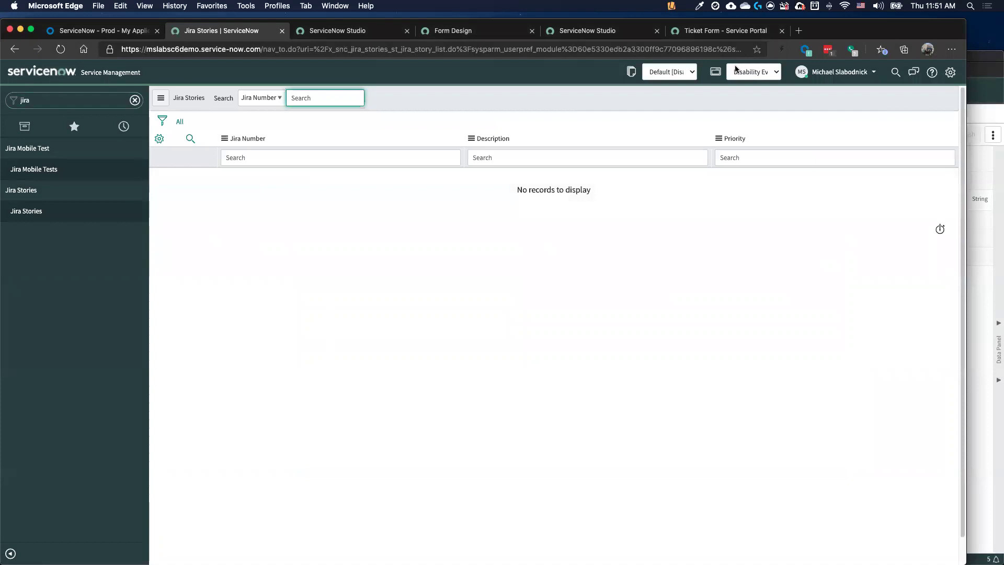
Impersonate the demo administrator user.
{"action": "left_click", "coordinate": [852, 74]}
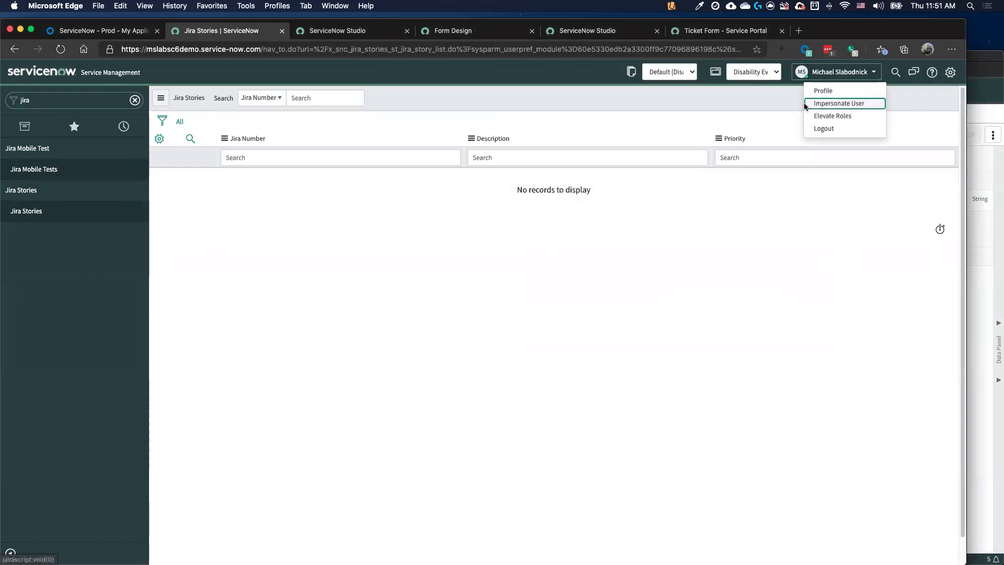
{"action": "left_click", "coordinate": [816, 103]}
{"action": "left_click", "coordinate": [425, 190]}
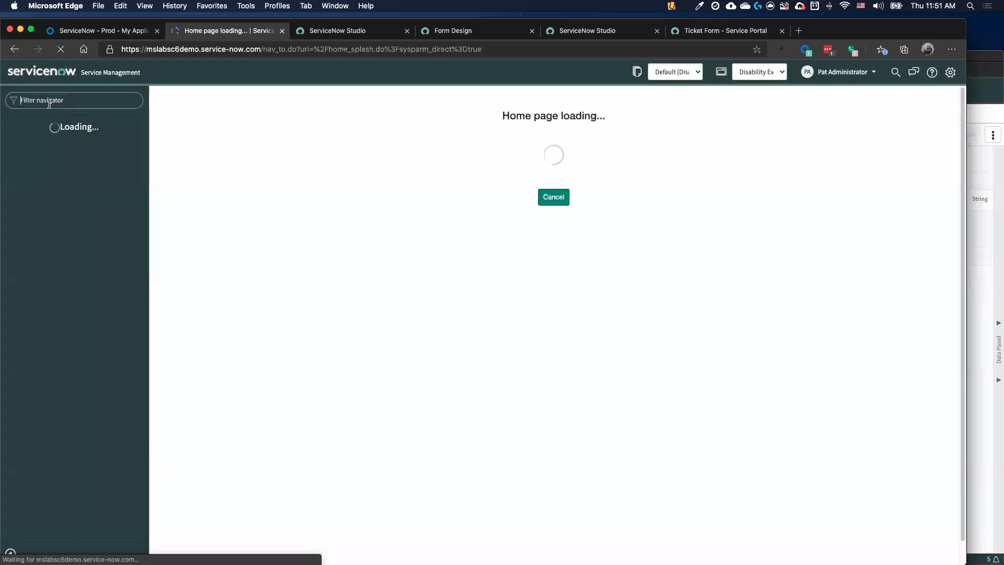
Open the Jira Stories list as the impersonated user, look through its records and clear the navigator filter.
{"action": "type", "text": "jira"}
{"action": "left_click", "coordinate": [135, 100]}
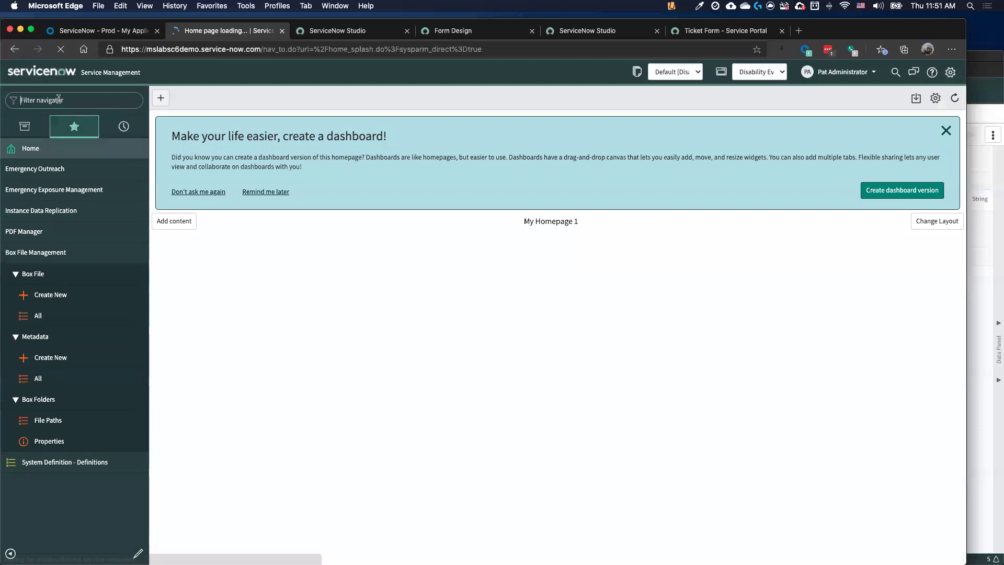
{"action": "left_click", "coordinate": [58, 99]}
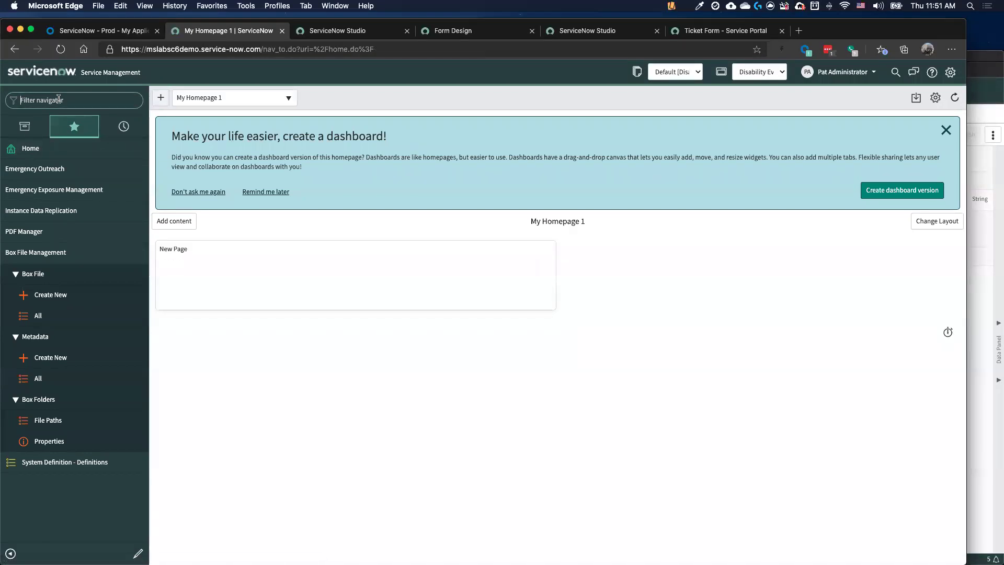
{"action": "type", "text": "jira"}
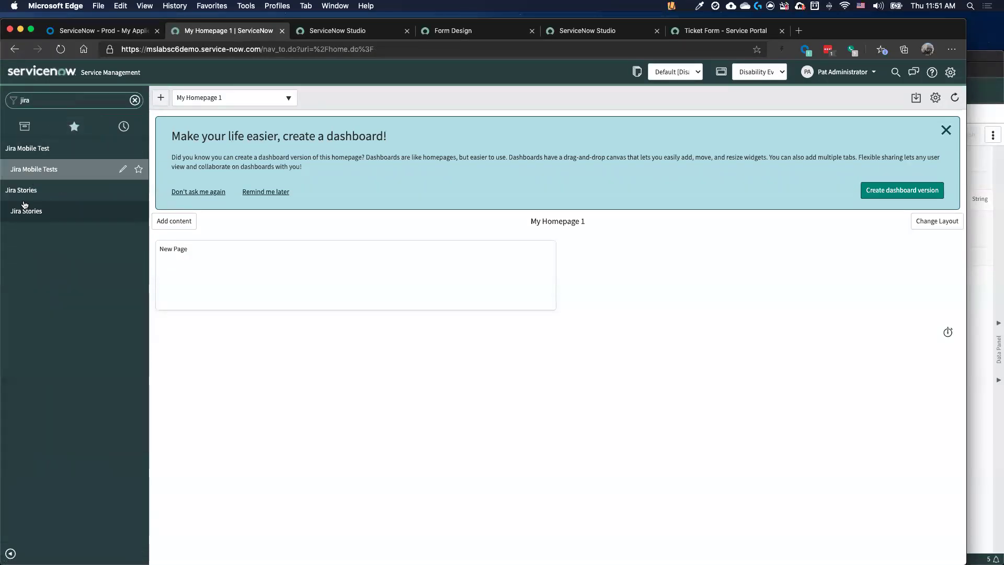
{"action": "left_click", "coordinate": [43, 193]}
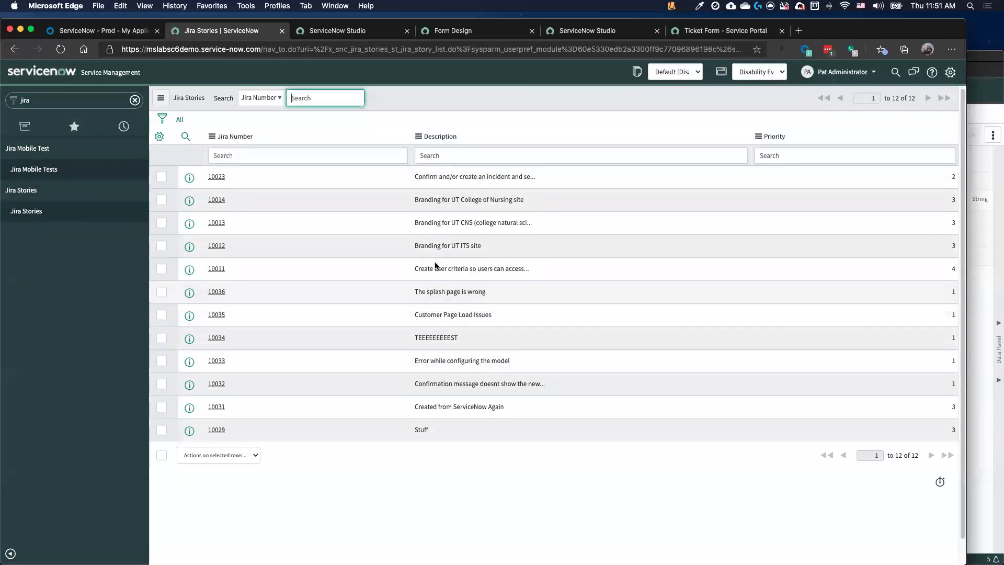
{"action": "scroll", "coordinate": [399, 256], "scroll_direction": "down", "scroll_amount": 1}
{"action": "scroll", "coordinate": [230, 180], "scroll_direction": "up", "scroll_amount": 1}
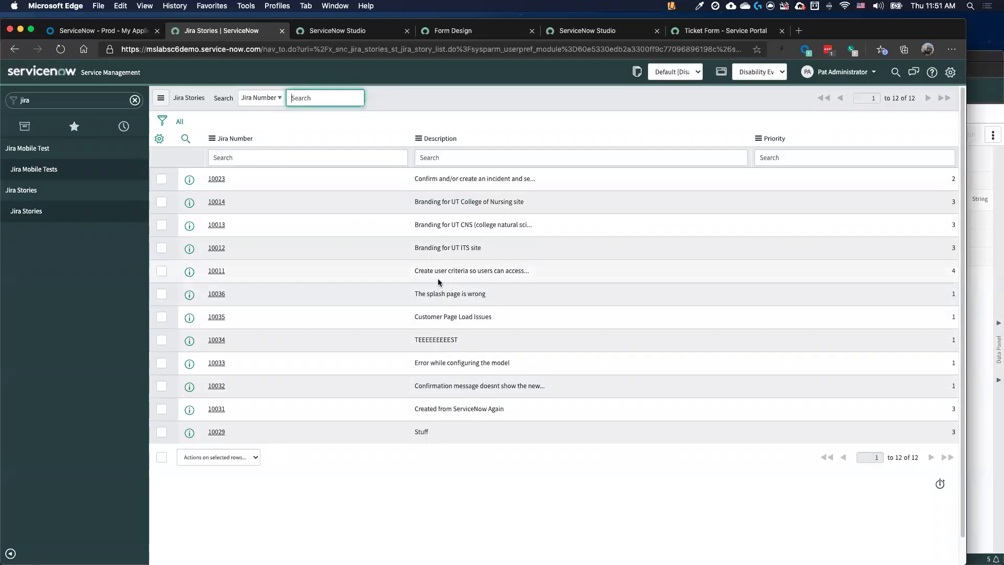
{"action": "left_click", "coordinate": [135, 101]}
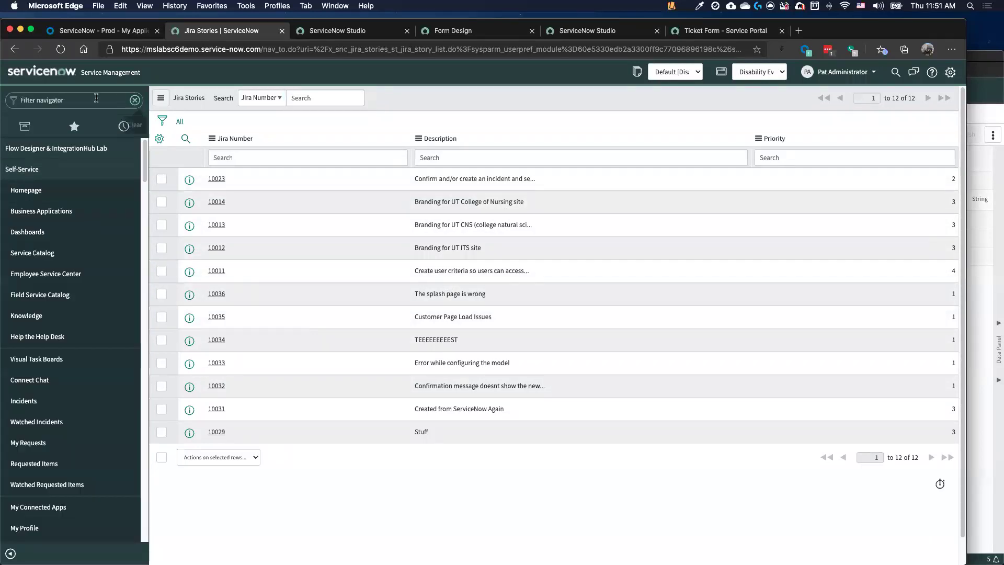
Return to the My new integration action in Flow Designer and reposition and enlarge the window.
{"action": "double_click", "coordinate": [983, 56]}
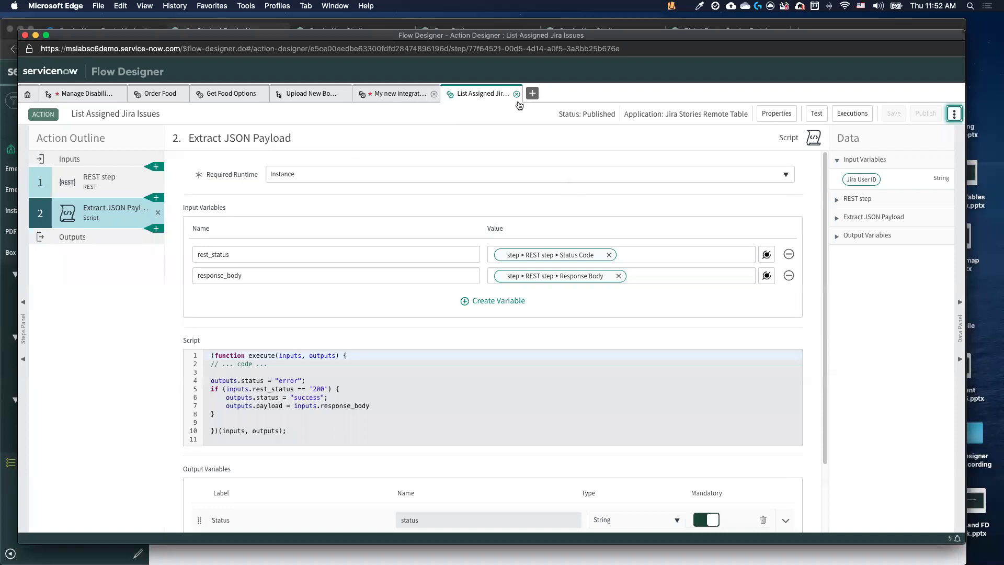
{"action": "left_click", "coordinate": [401, 92]}
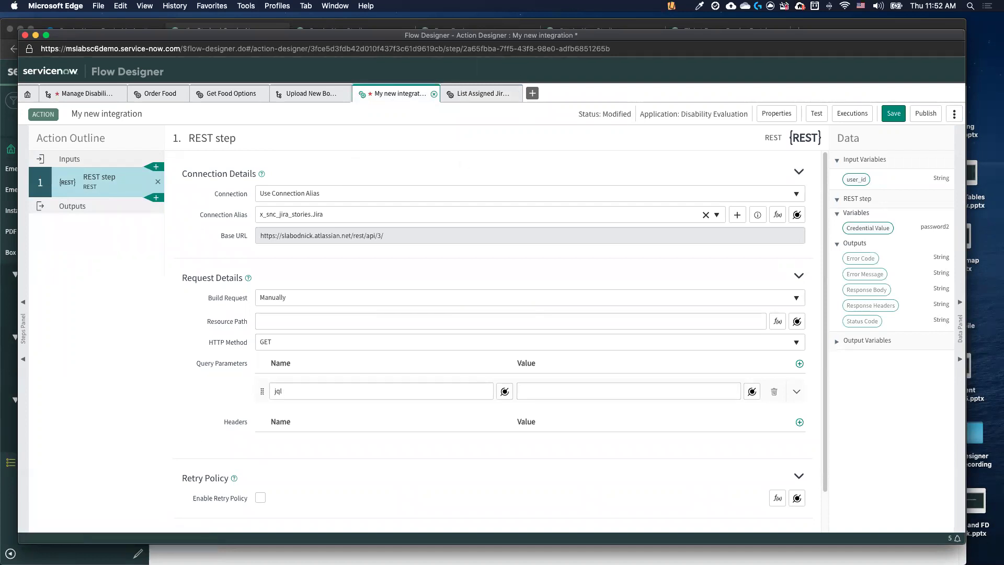
{"action": "left_click_drag", "start_coordinate": [19, 548], "coordinate": [6, 556]}
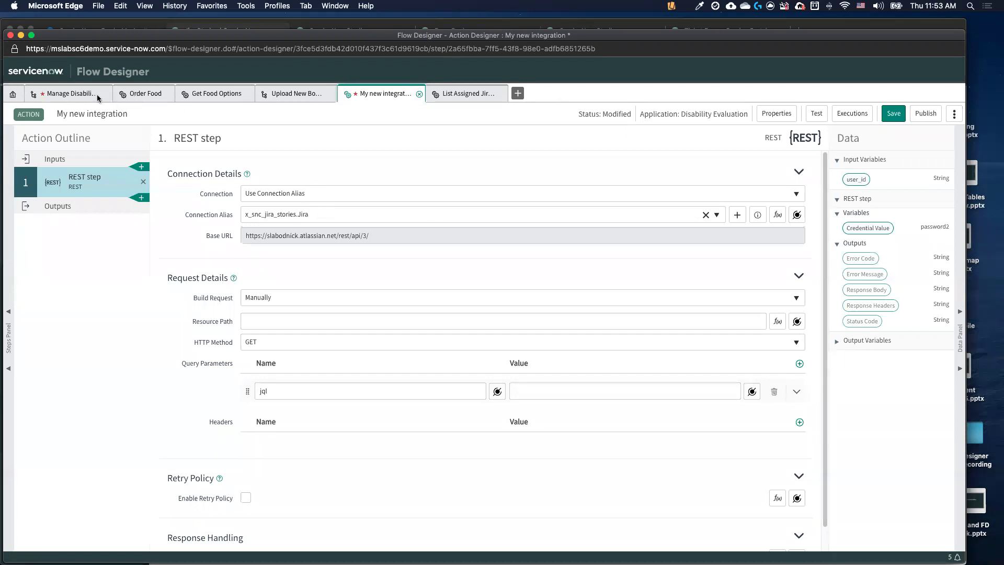
Switch to ServiceNow Studio and look through the Disability Evaluation application's files, from Flow Designer up to Data Model.
{"action": "left_click", "coordinate": [262, 26]}
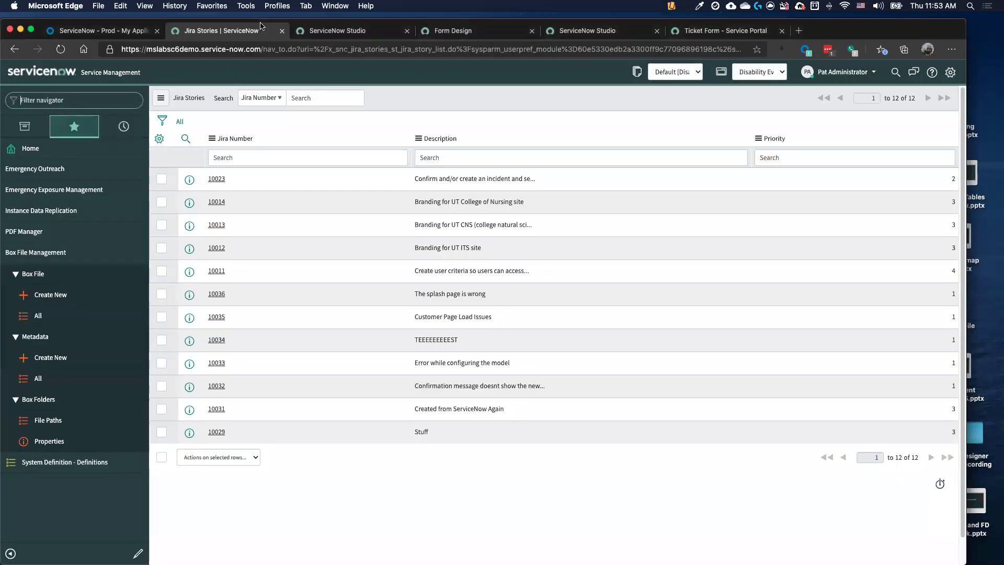
{"action": "left_click", "coordinate": [339, 30]}
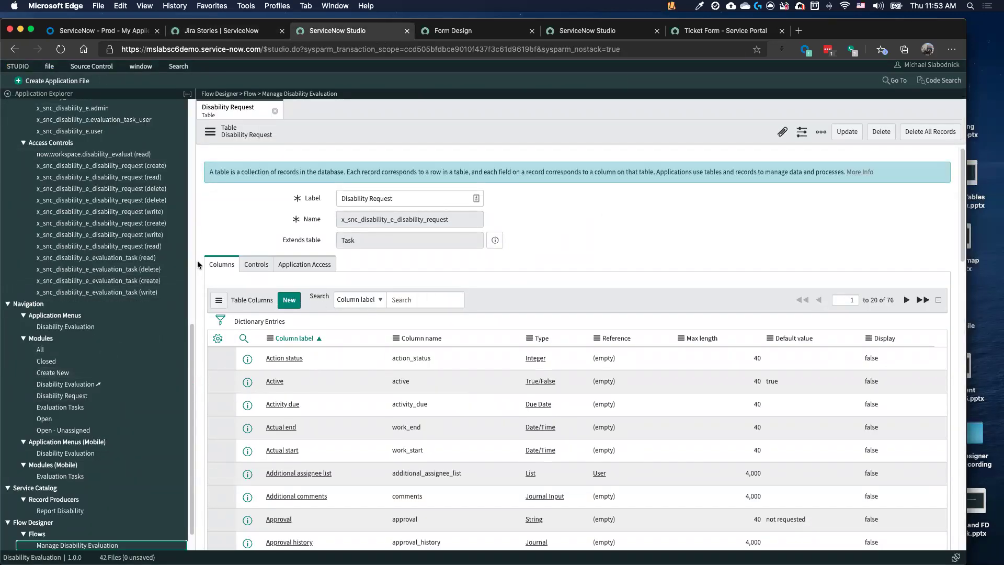
{"action": "scroll", "coordinate": [104, 334], "scroll_direction": "down", "scroll_amount": 1}
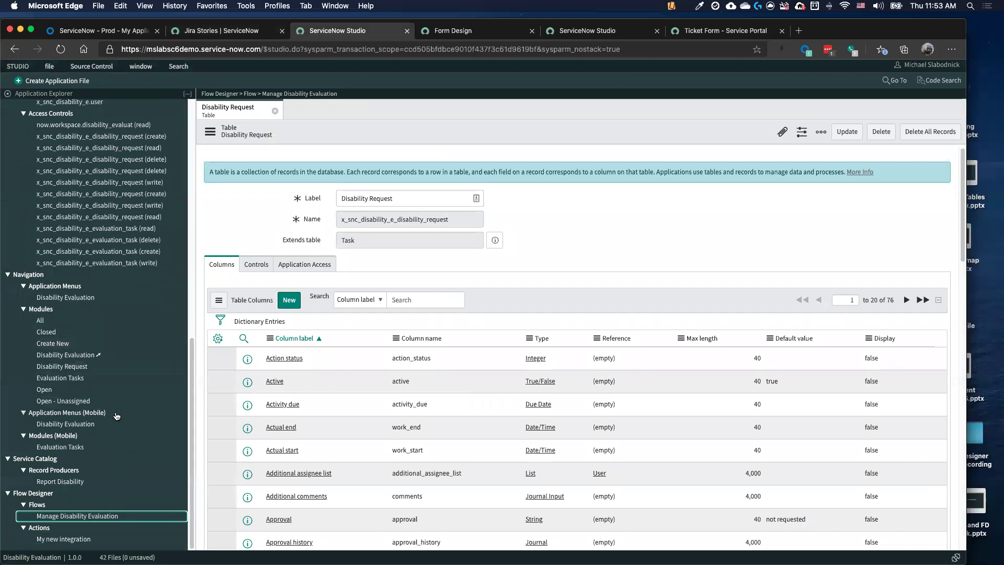
{"action": "scroll", "coordinate": [115, 387], "scroll_direction": "up", "scroll_amount": 5}
{"action": "scroll", "coordinate": [114, 388], "scroll_direction": "up", "scroll_amount": 9}
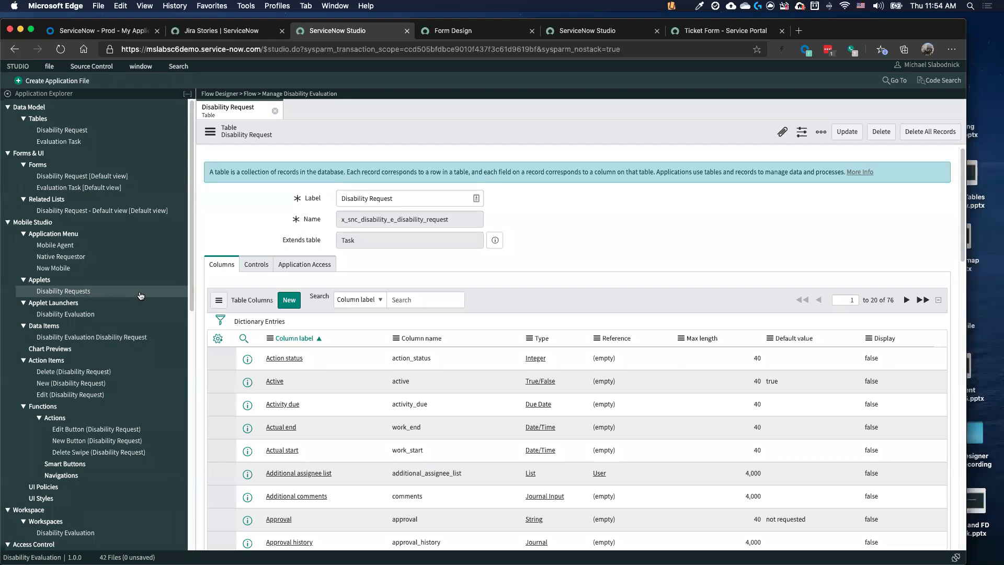
Start creating an application file and try filtering the file types by "virtu" and "ag", clearing the filter each time.
{"action": "left_click", "coordinate": [44, 82]}
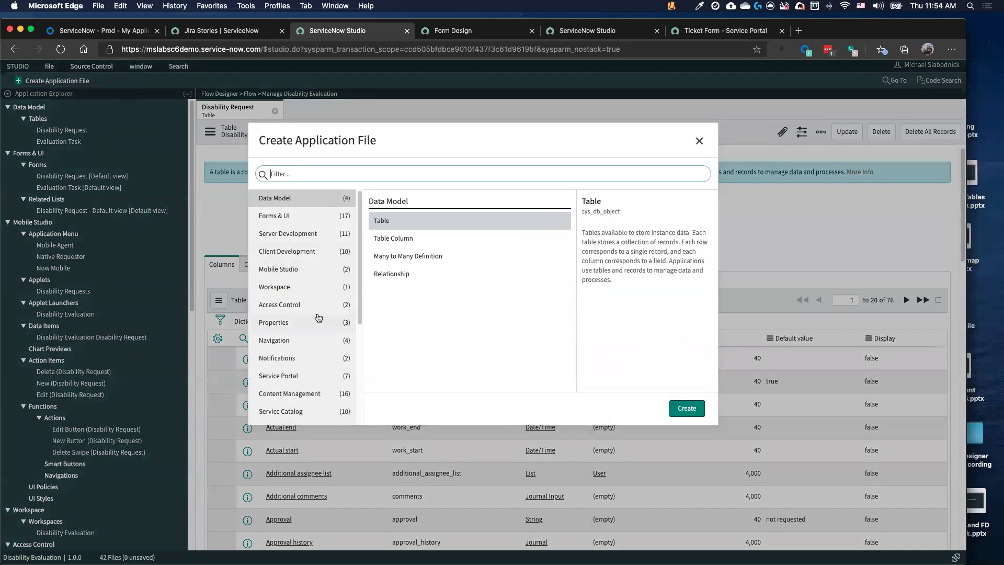
{"action": "type", "text": "vi"}
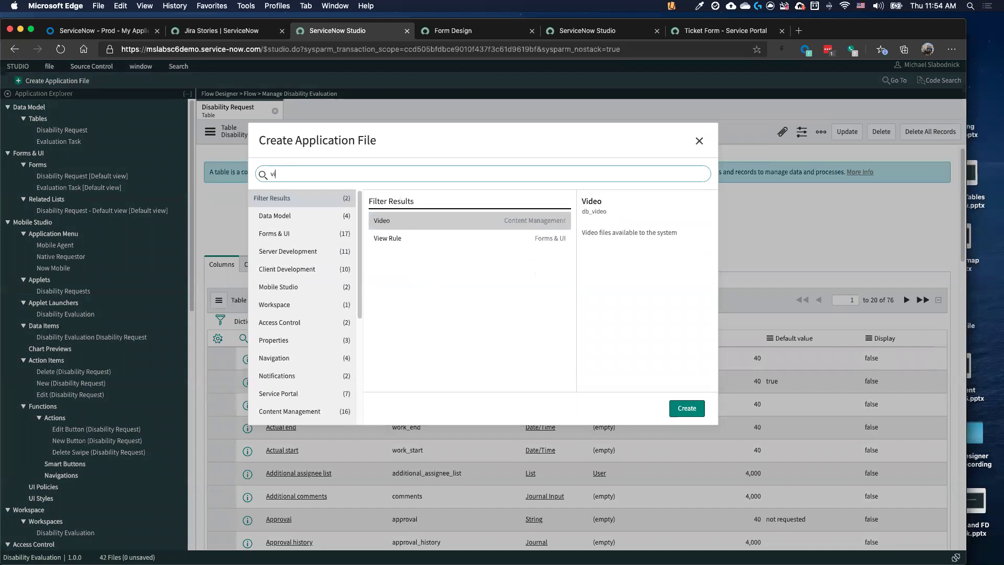
{"action": "type", "text": "rtu"}
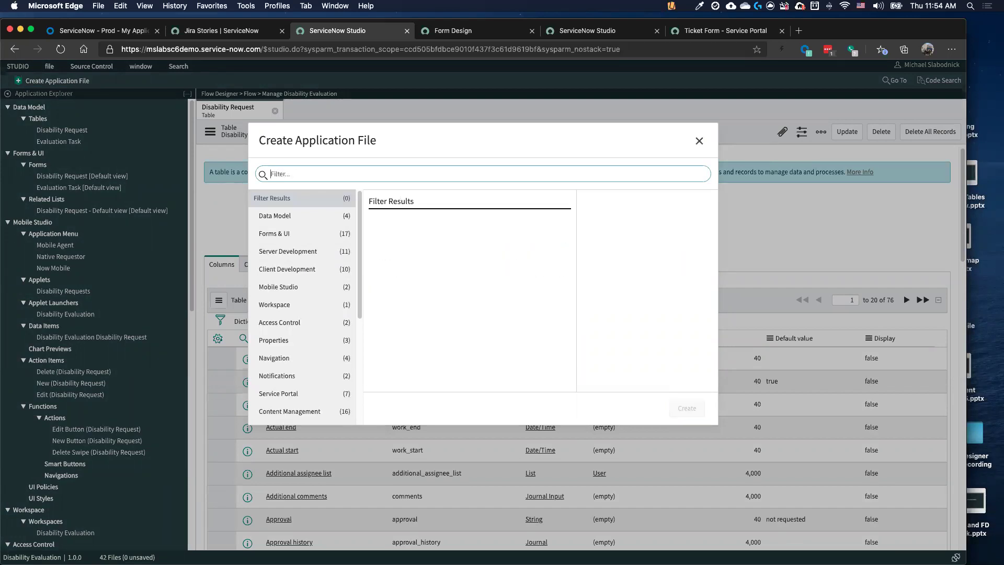
{"action": "key", "text": "BackSpace"}
{"action": "key", "text": "BackSpace"}
{"action": "key", "text": "BackSpace"}
{"action": "key", "text": "BackSpace"}
{"action": "type", "text": "ag"}
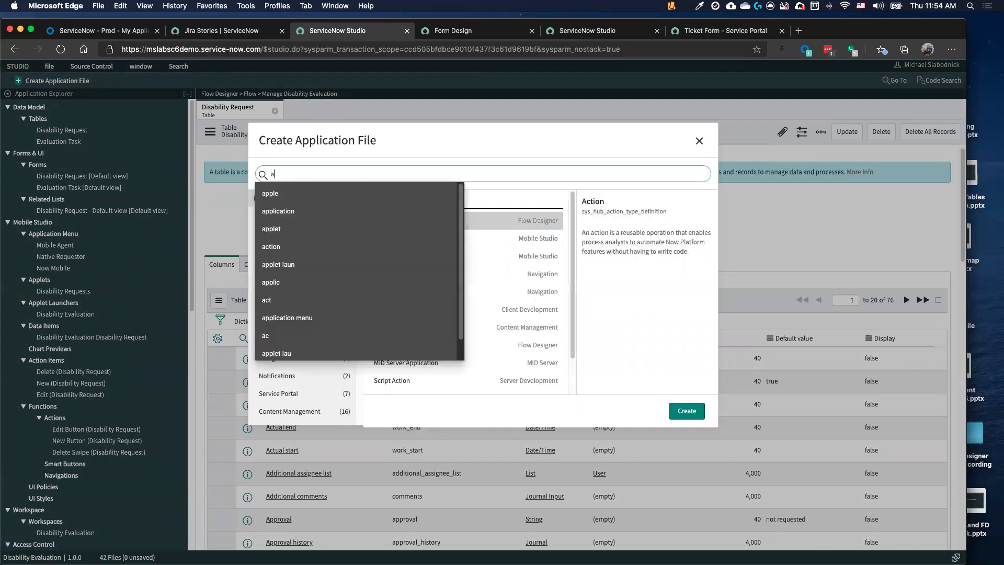
{"action": "key", "text": "BackSpace"}
{"action": "key", "text": "BackSpace"}
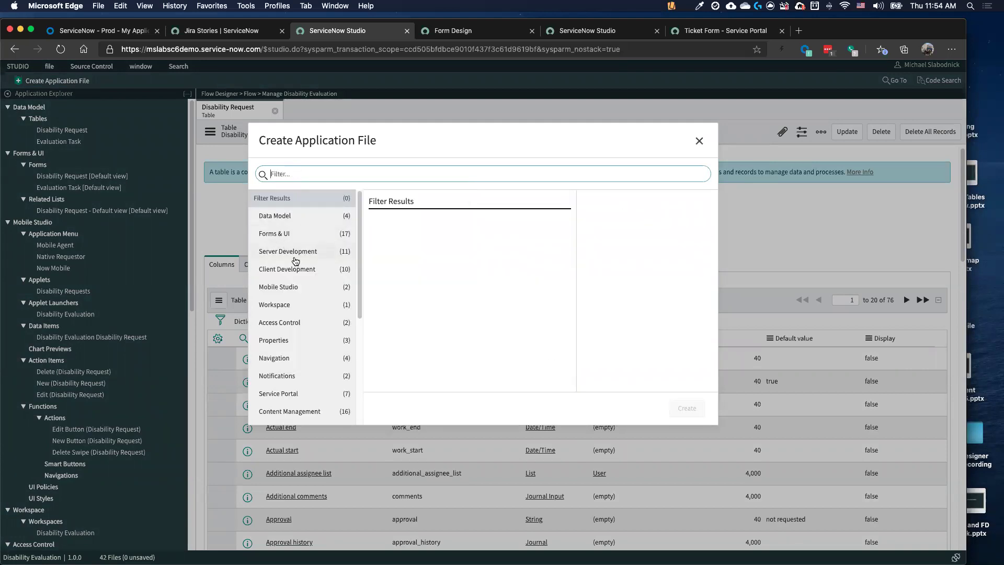
Choose the Topic file type in the Virtual Agent category and create it.
{"action": "scroll", "coordinate": [285, 254], "scroll_direction": "down", "scroll_amount": 4}
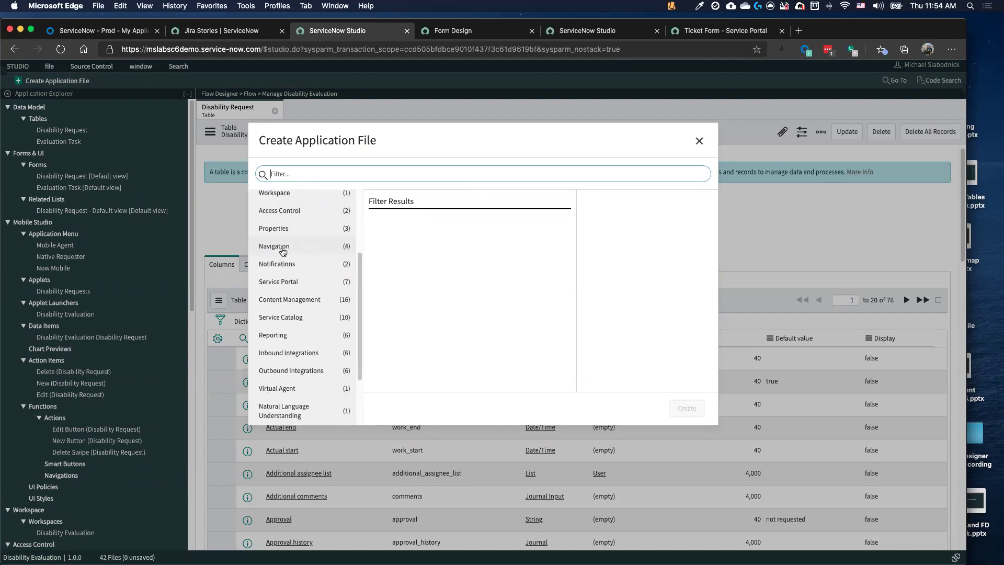
{"action": "left_click", "coordinate": [290, 394]}
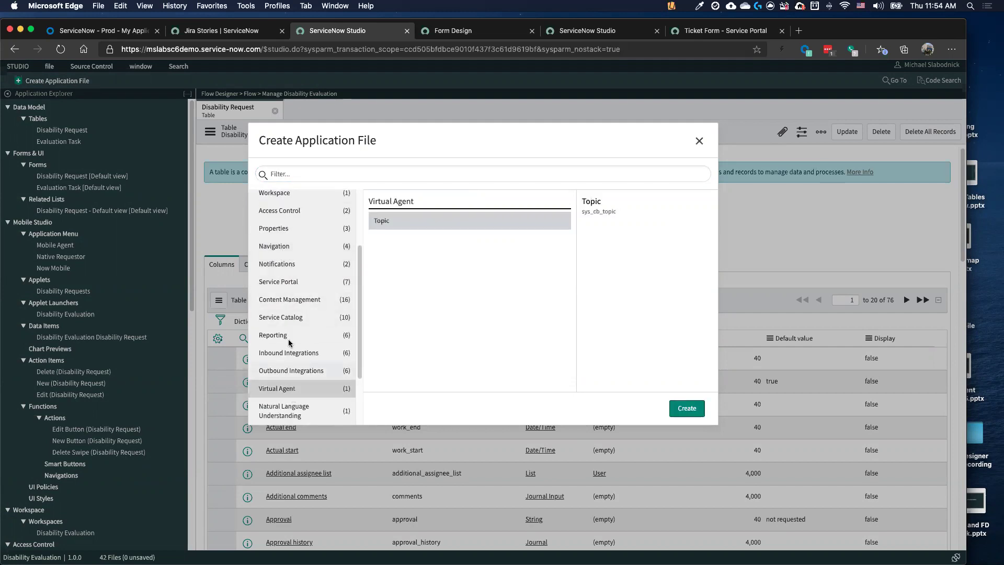
{"action": "left_click", "coordinate": [695, 413]}
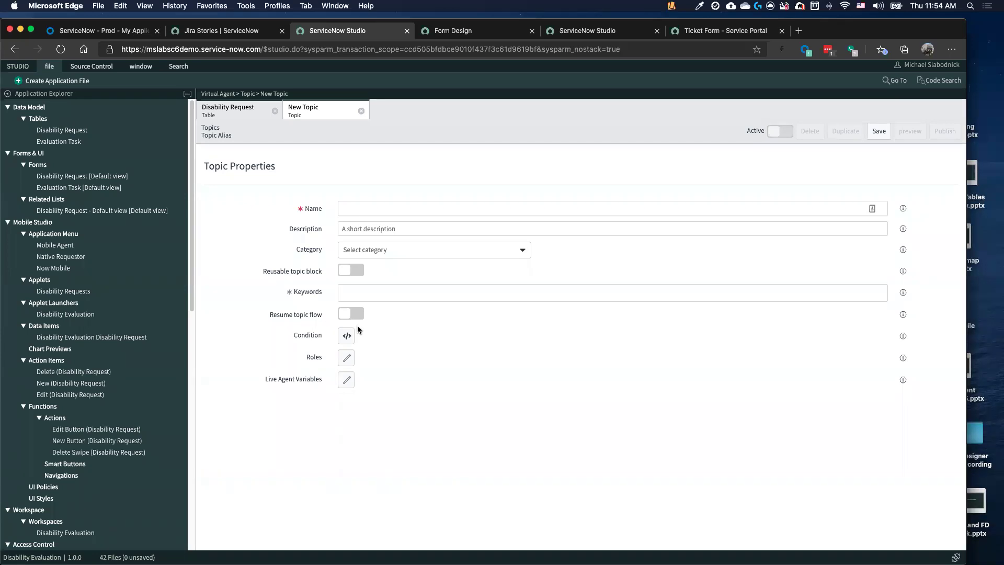
Name the new topic Disability Status, assign it to the Small talk Topics category and save it.
{"action": "left_click", "coordinate": [395, 211]}
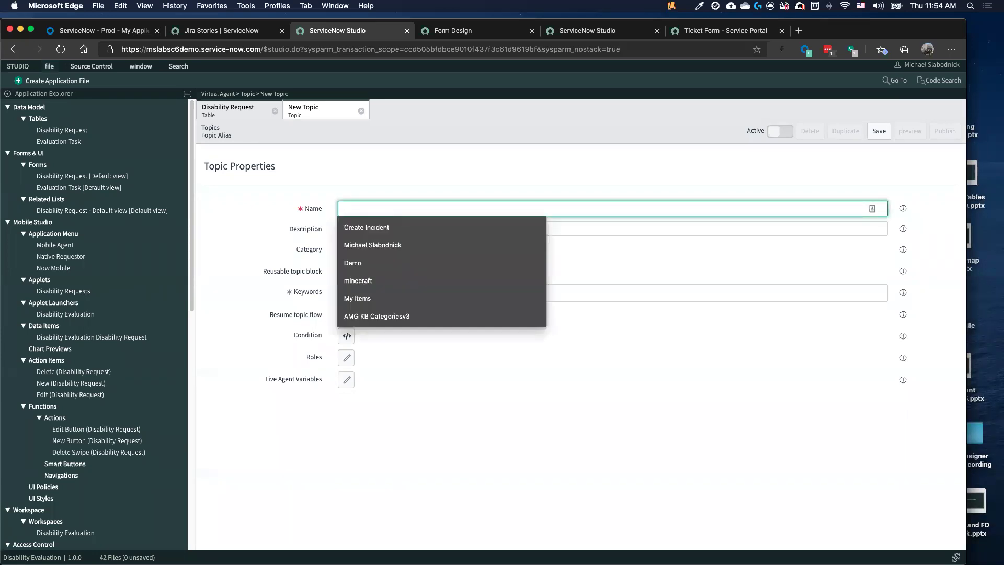
{"action": "type", "text": "Disability Status"}
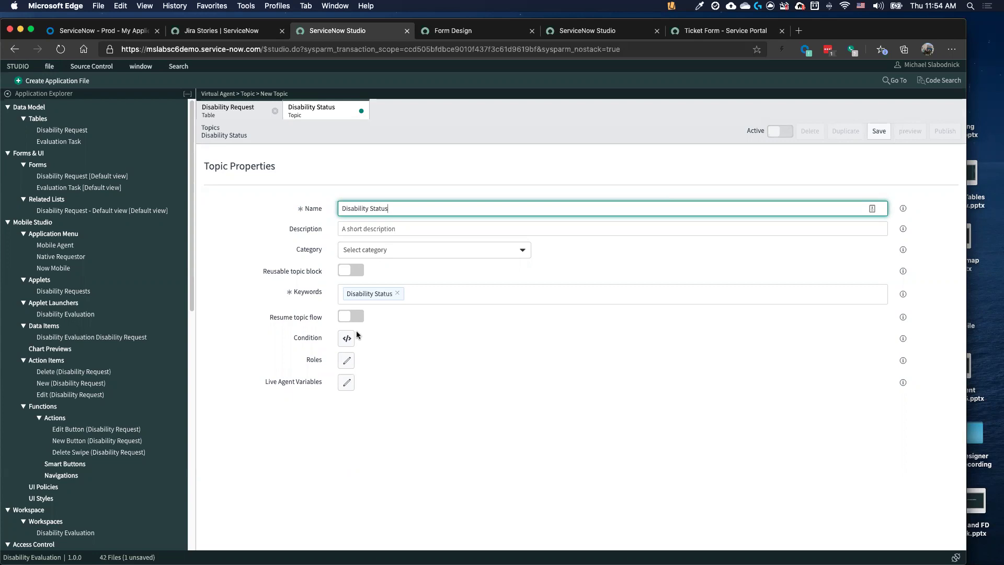
{"action": "left_click", "coordinate": [415, 249]}
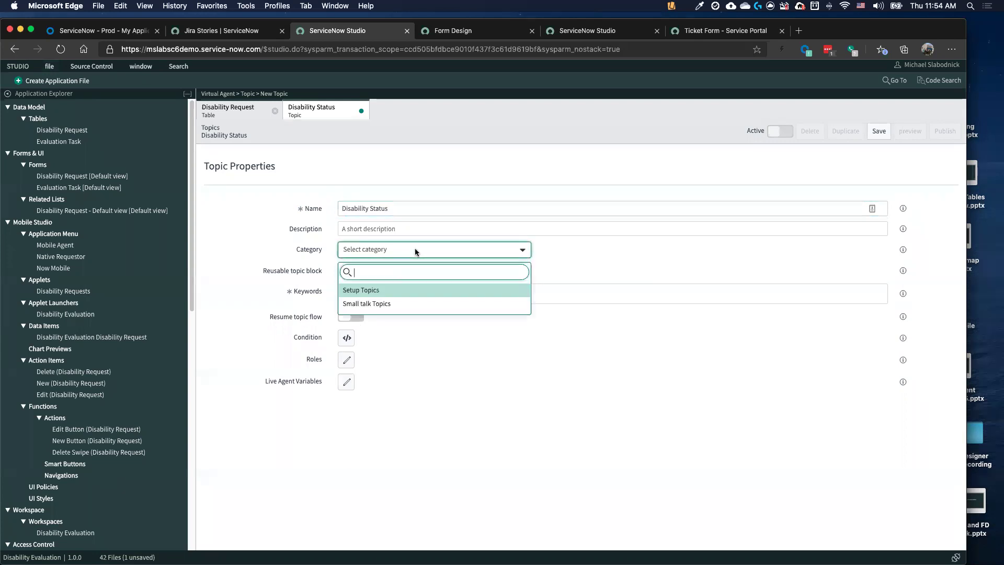
{"action": "left_click", "coordinate": [387, 302]}
{"action": "left_click", "coordinate": [876, 137]}
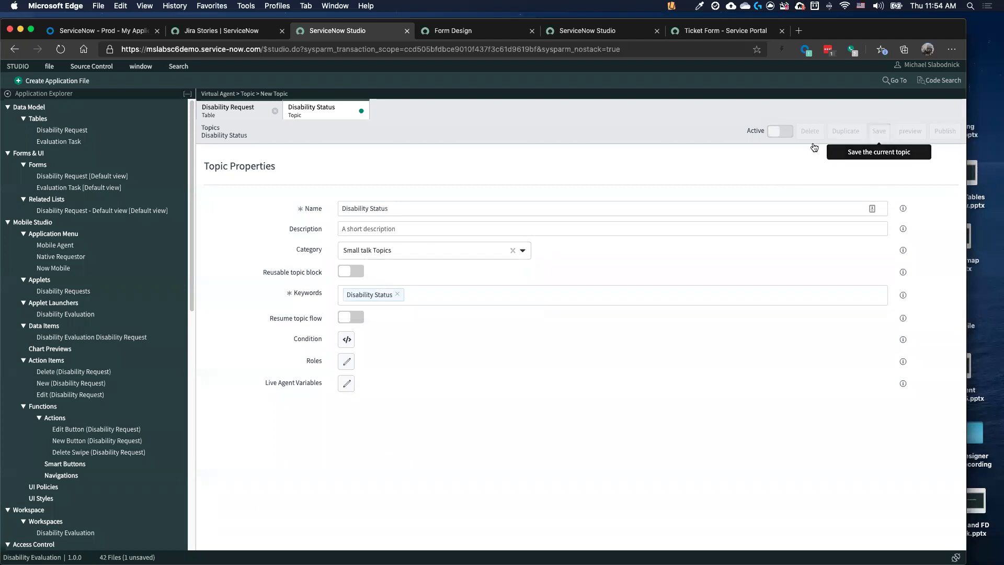